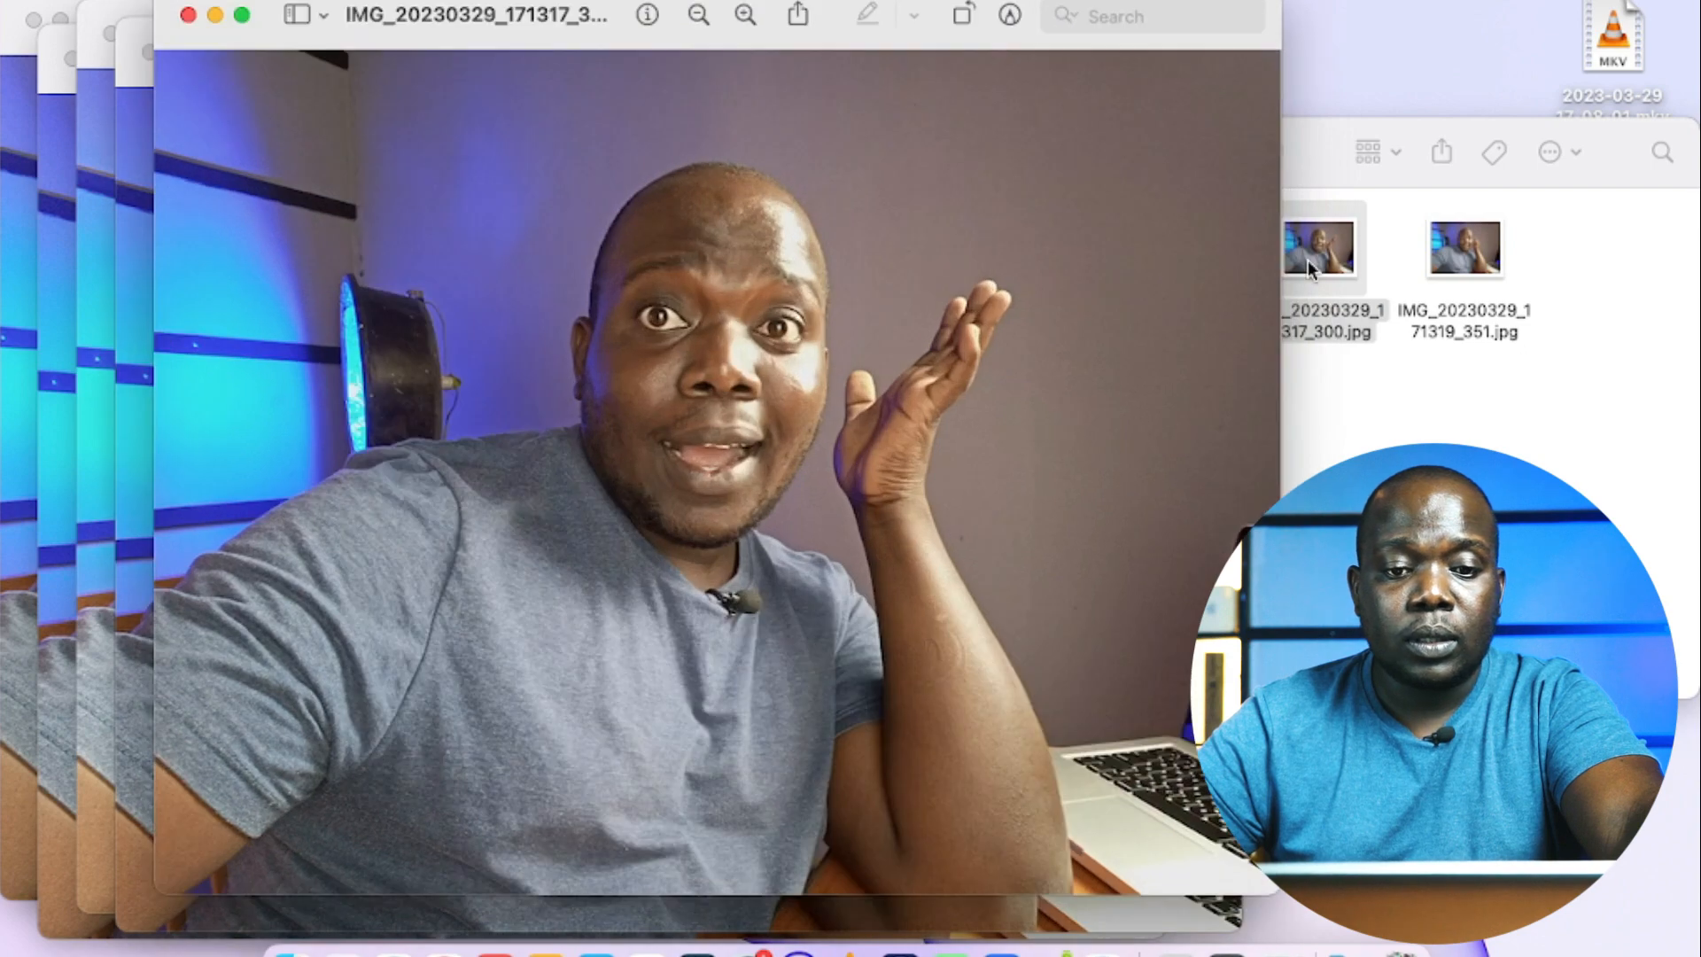
# Step: Preview the photo IMG_20230329_171319_351.jpg, and close it along with the IMG_20230329_171317_300.jpg preview
pyautogui.doubleClick(1464, 264)
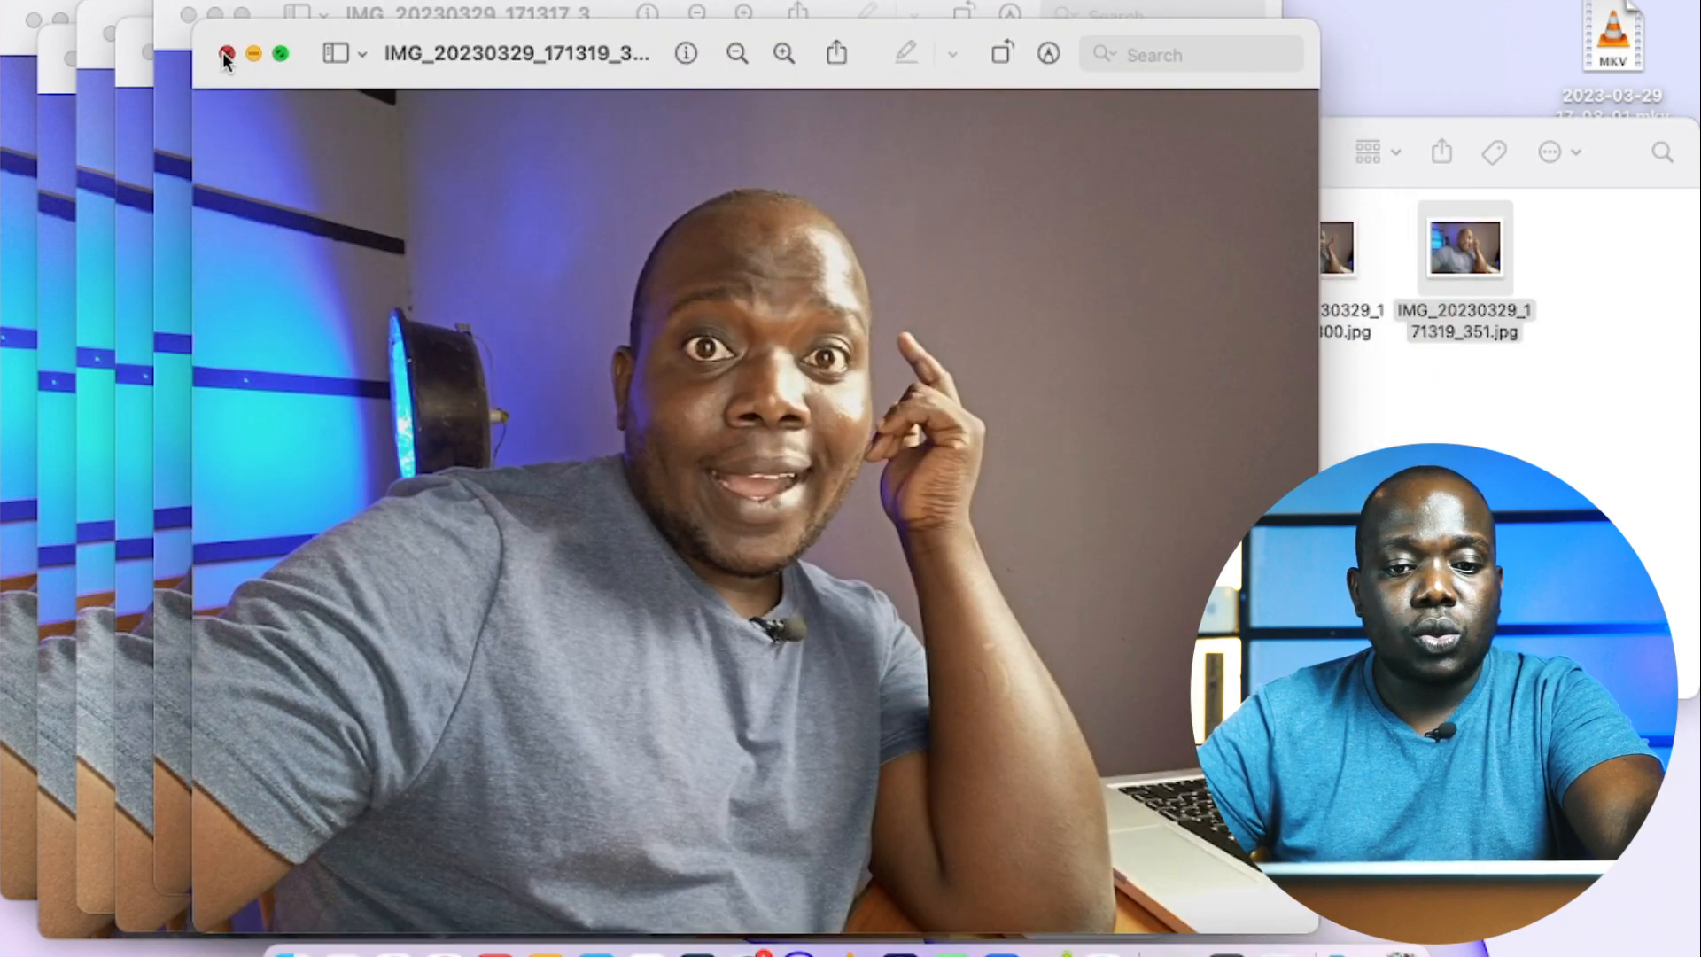
pyautogui.click(227, 54)
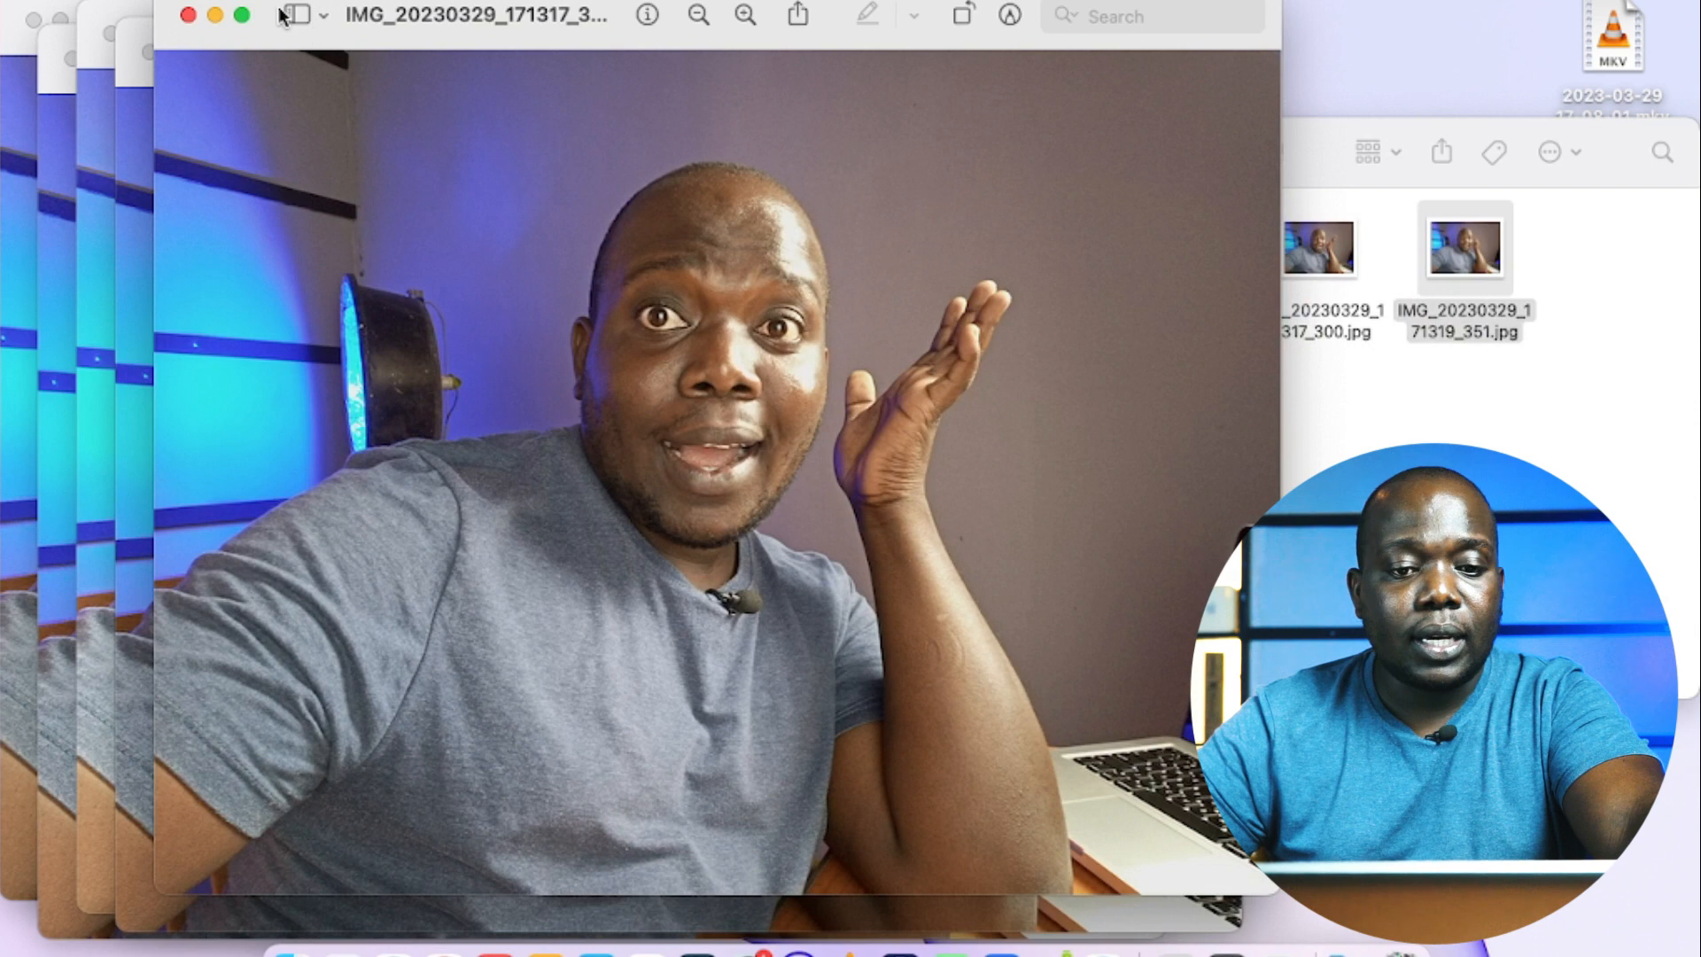
pyautogui.click(188, 15)
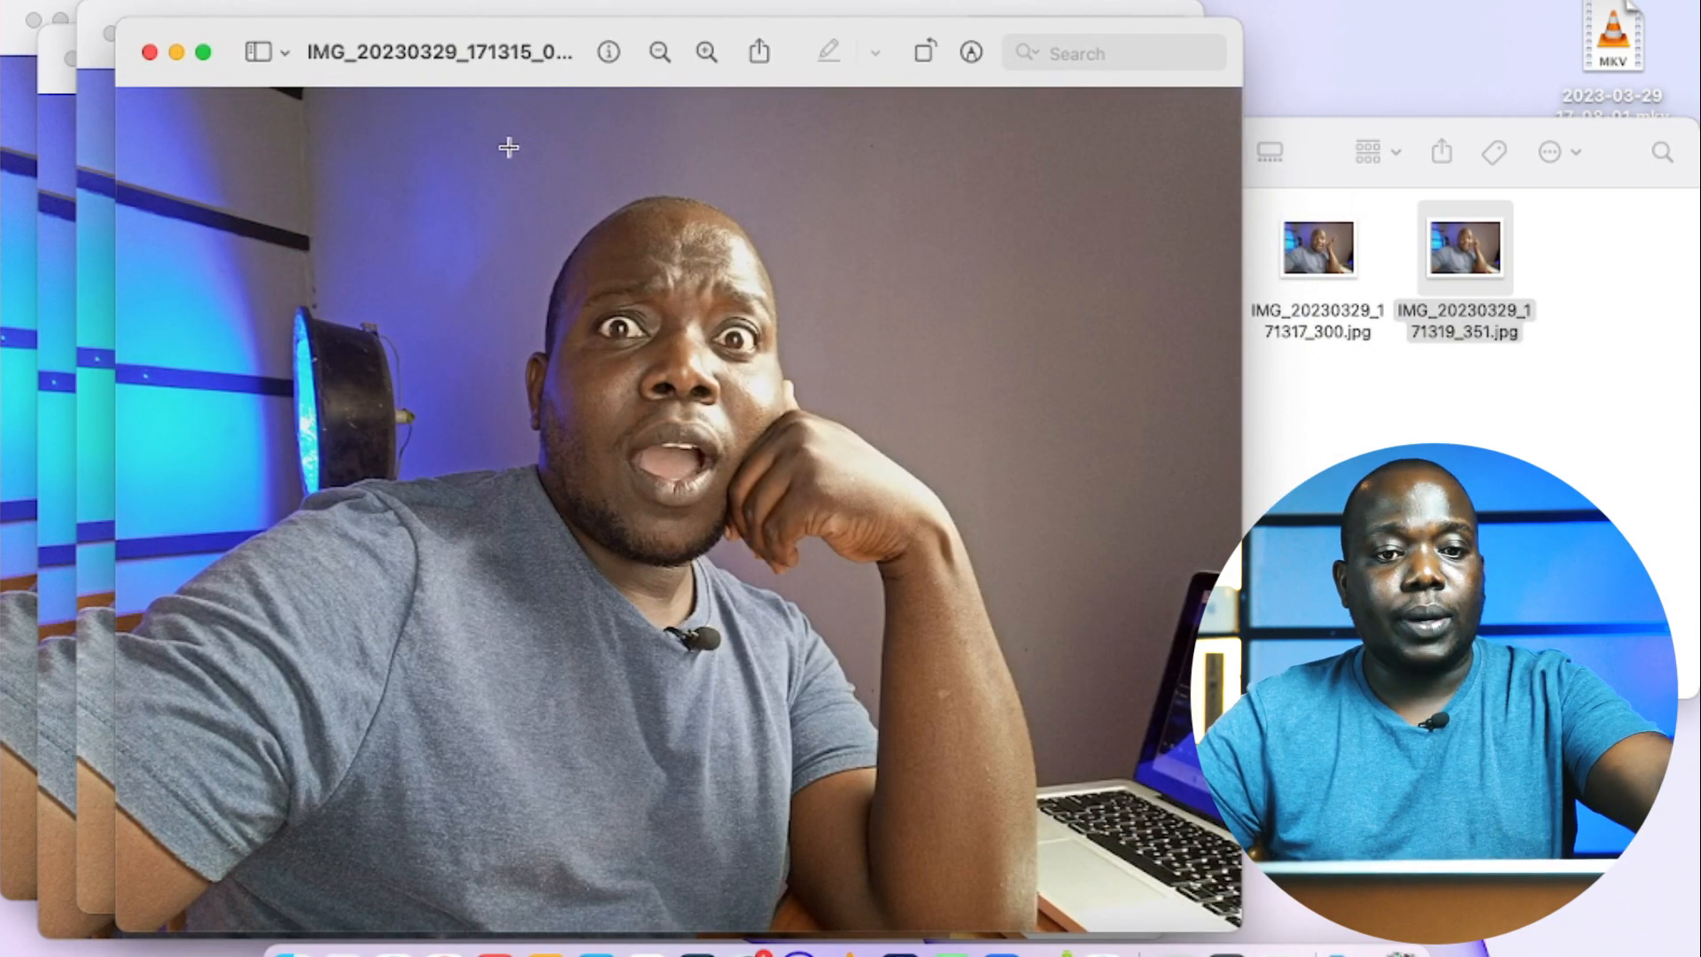
# Step: Rename the open photo IMG_20230329_171315_051.jpg as THE CHOZEN and close its preview
pyautogui.click(543, 53)
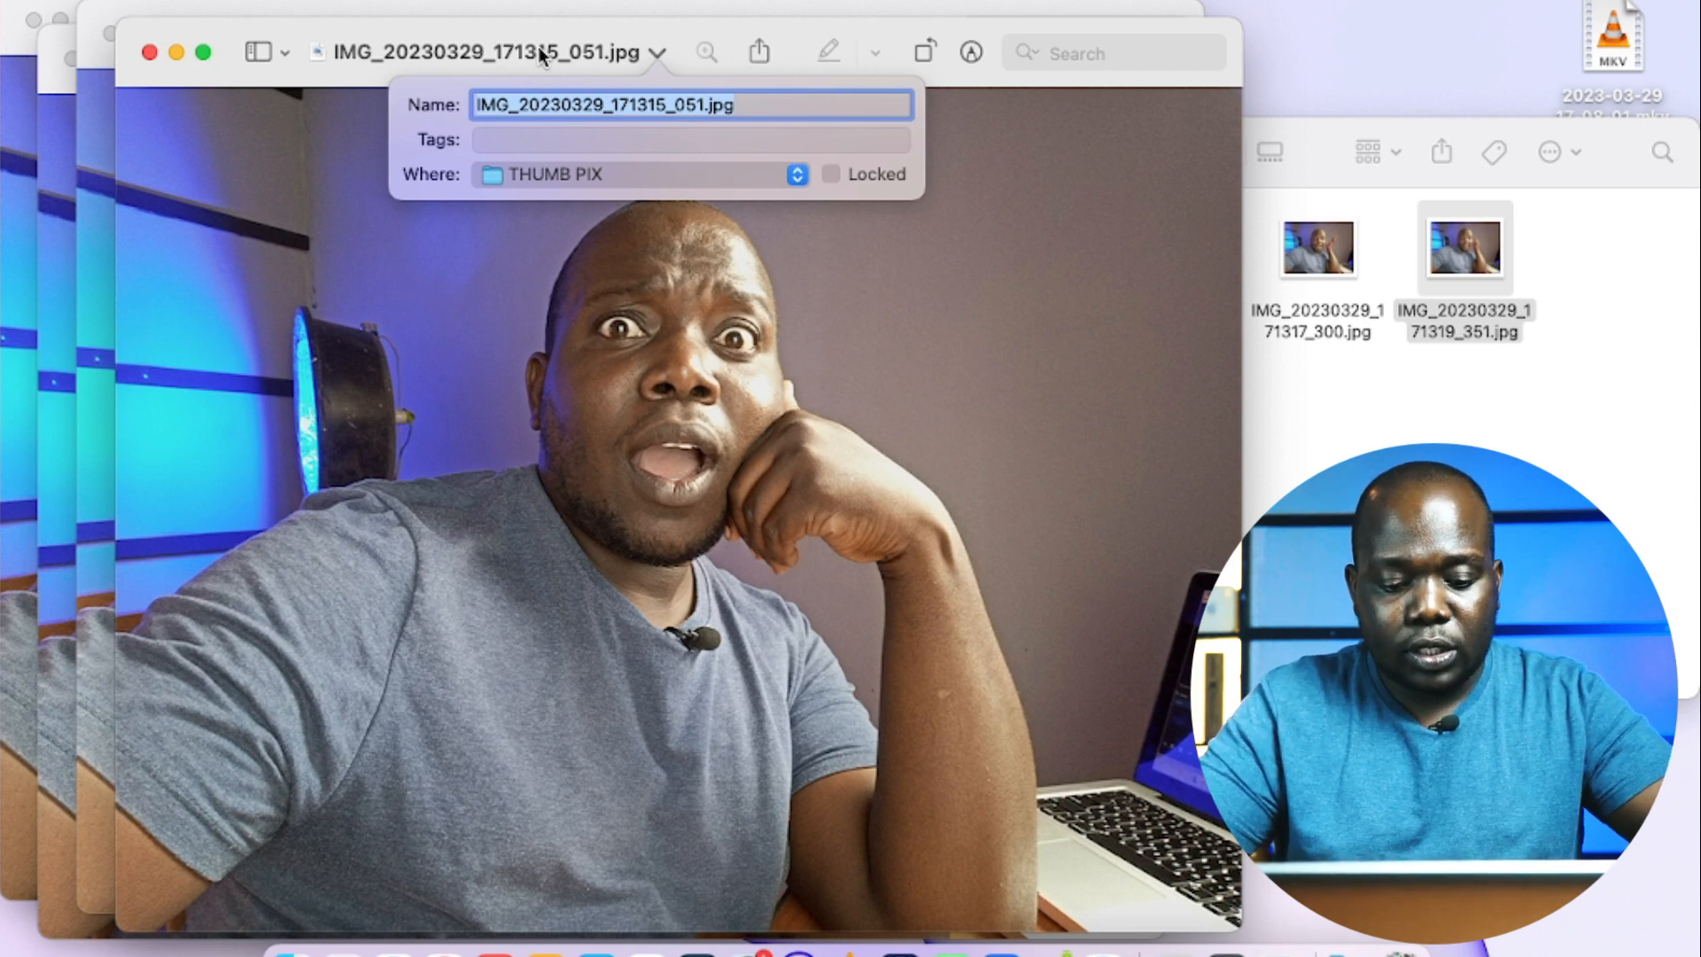
pyautogui.write('THE CHOZEN')
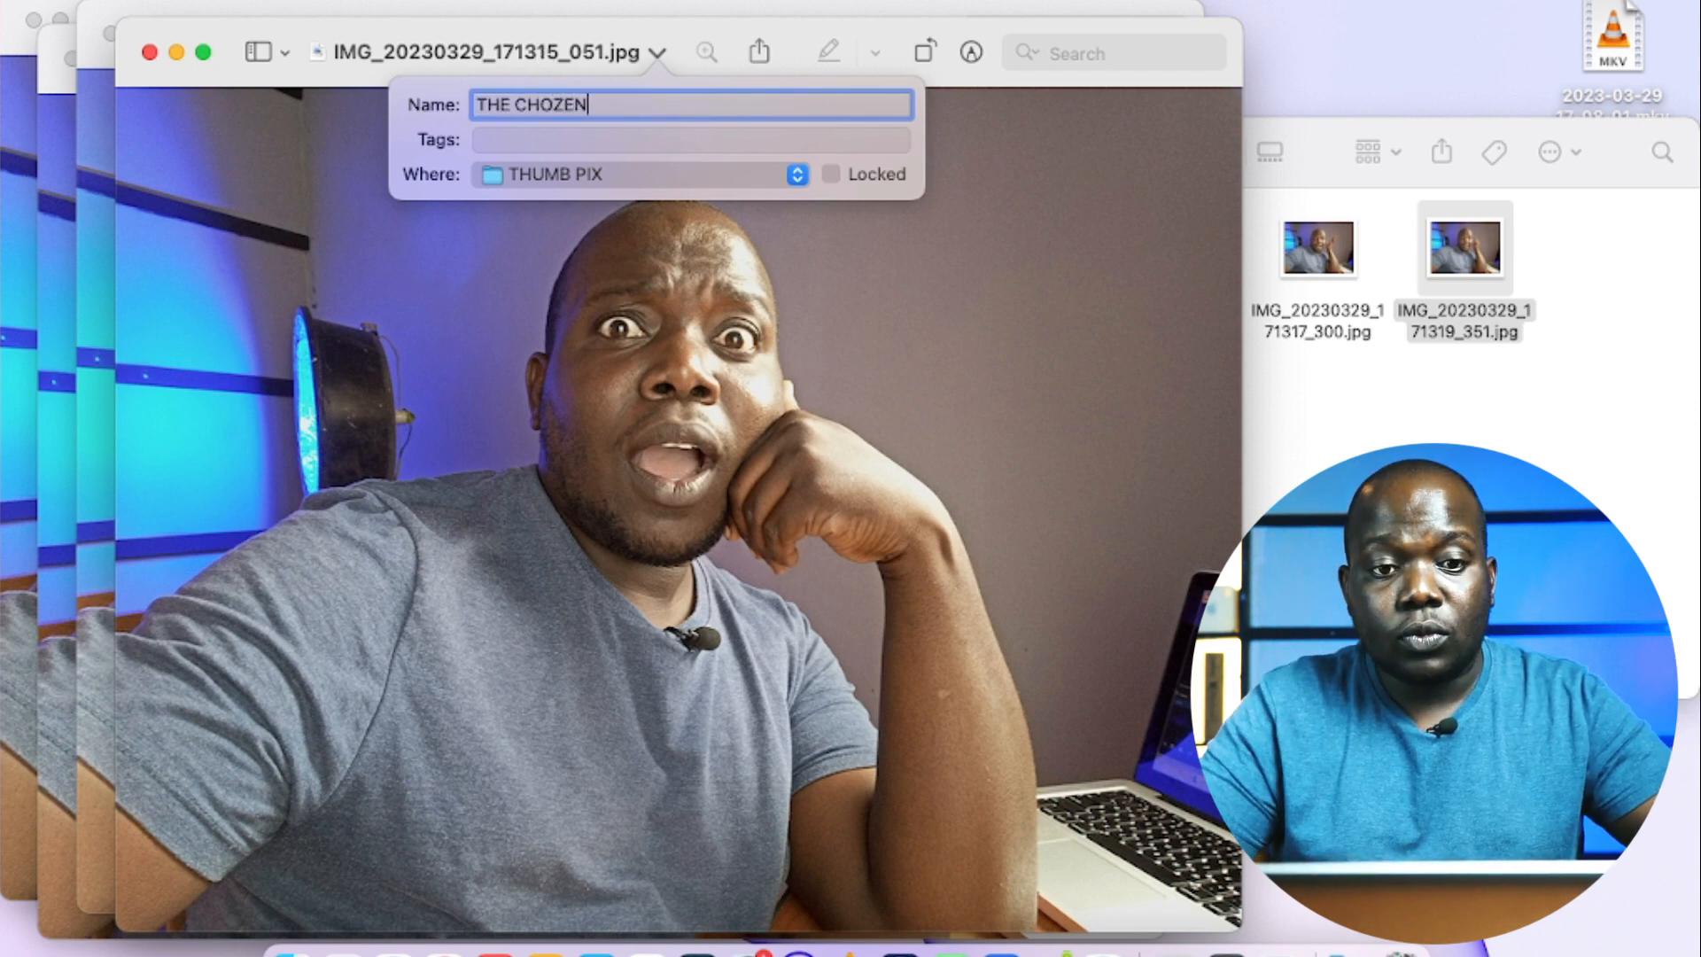
pyautogui.press('Return')
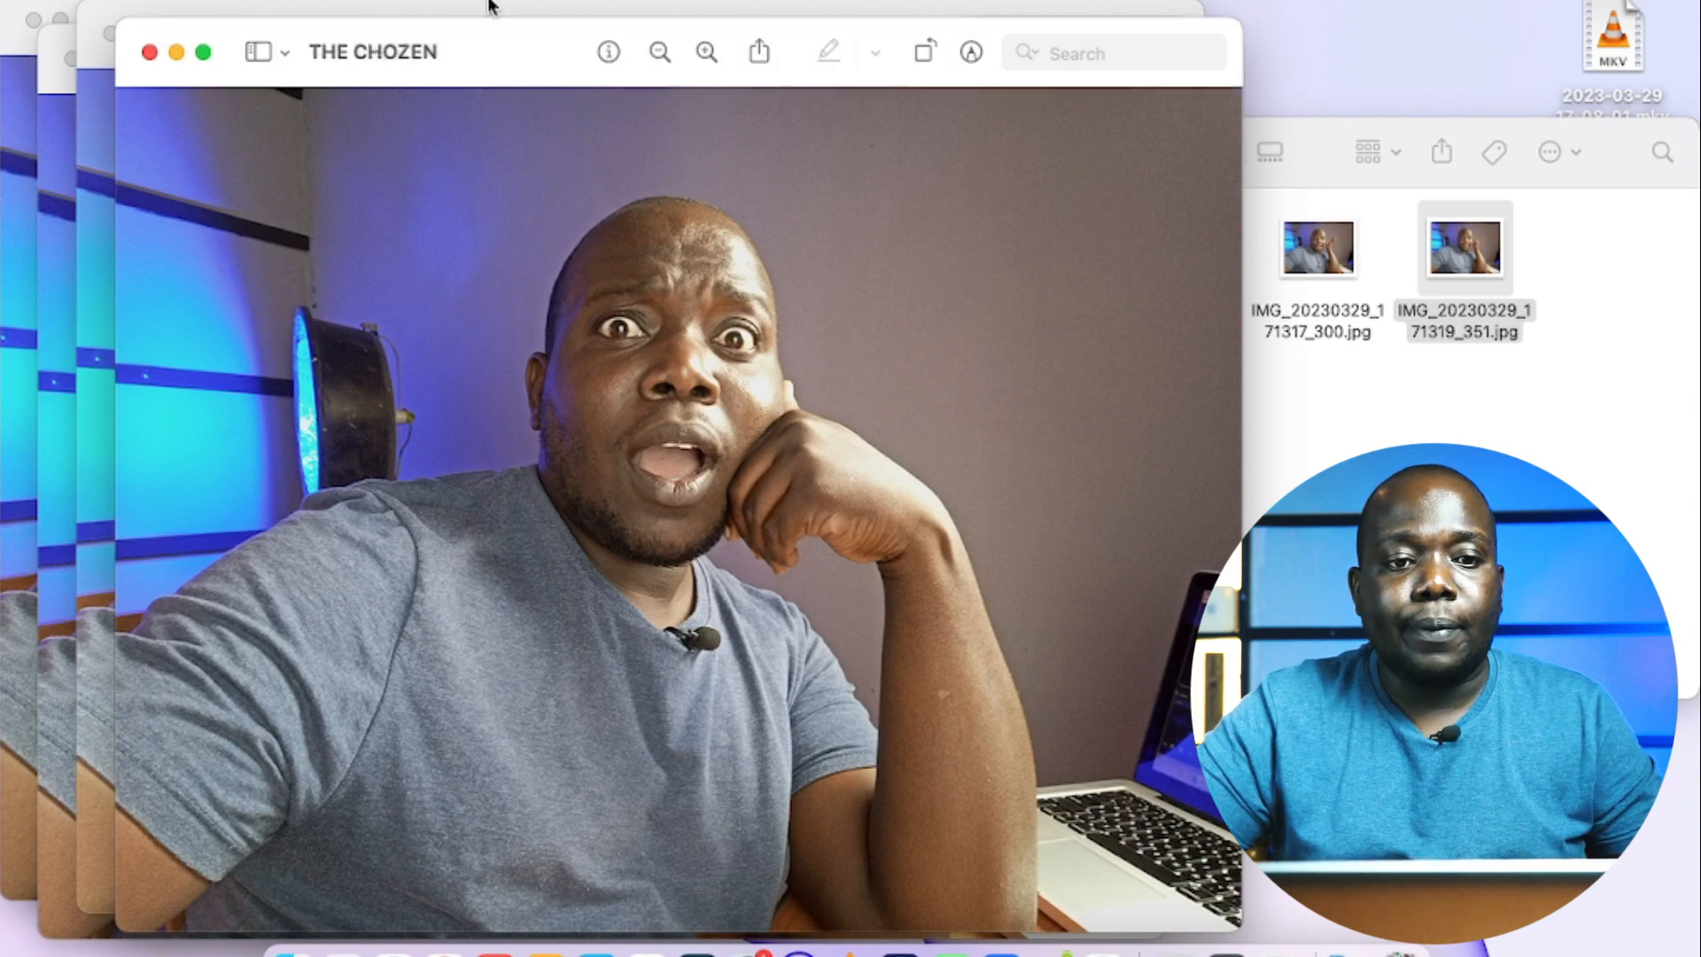
pyautogui.click(149, 53)
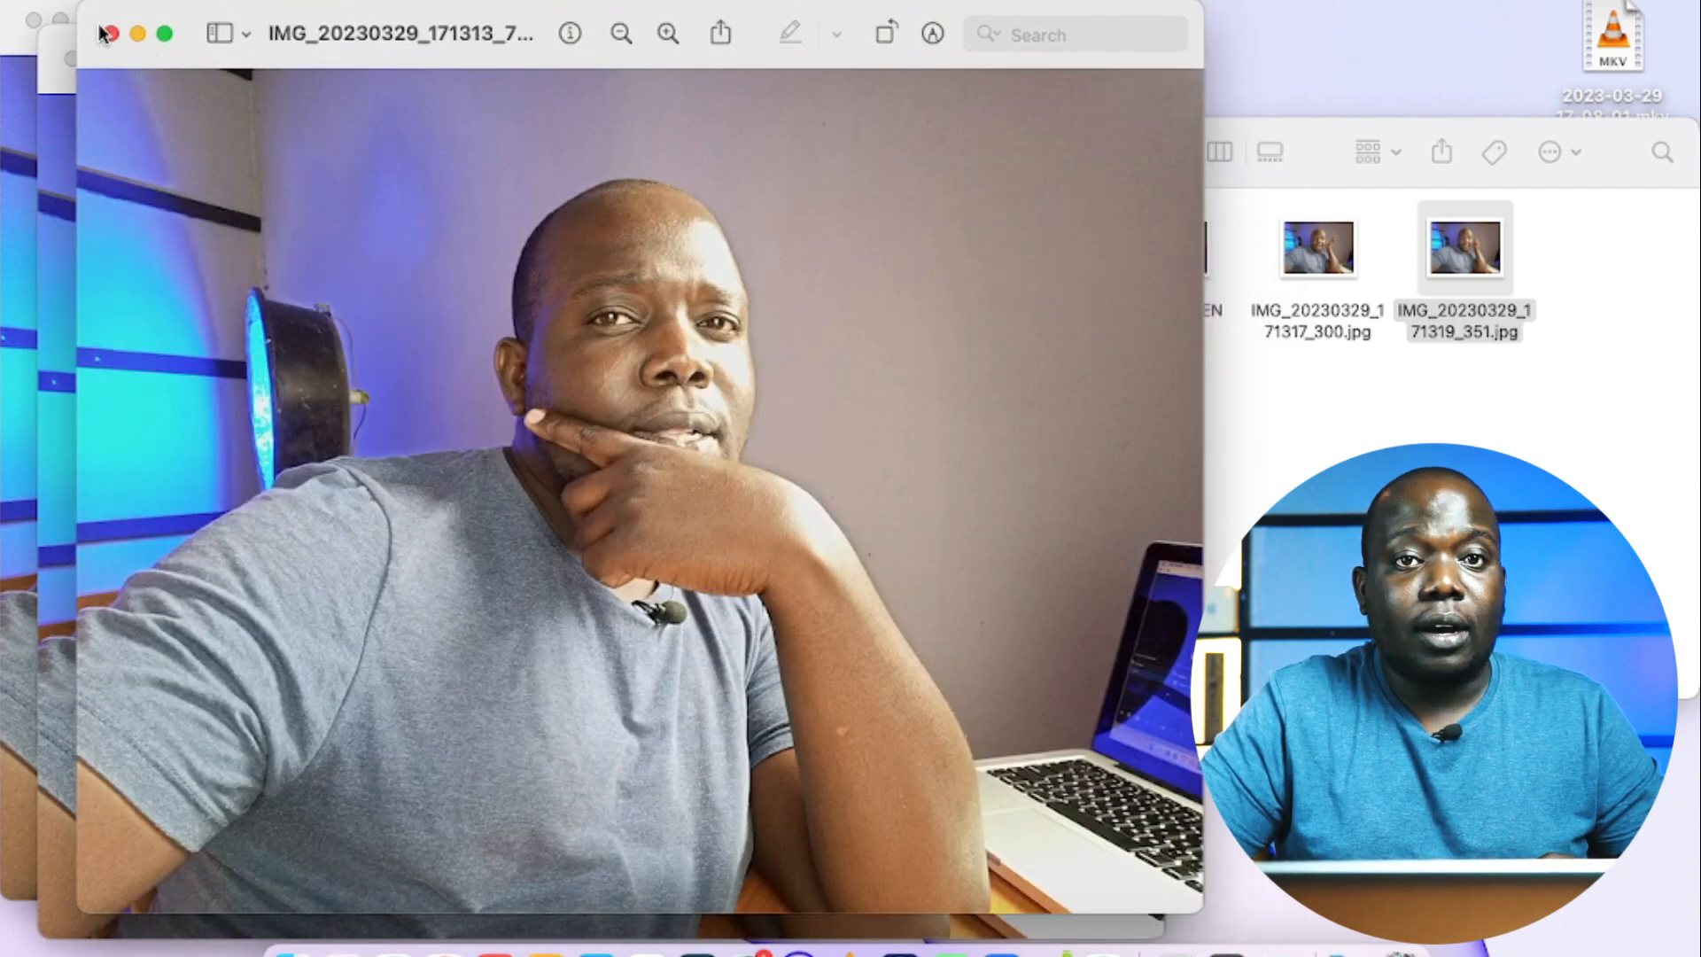
# Step: Close the remaining photo previews and the phone's Camera folder window, leaving the THUMB PIX folder open
pyautogui.click(114, 35)
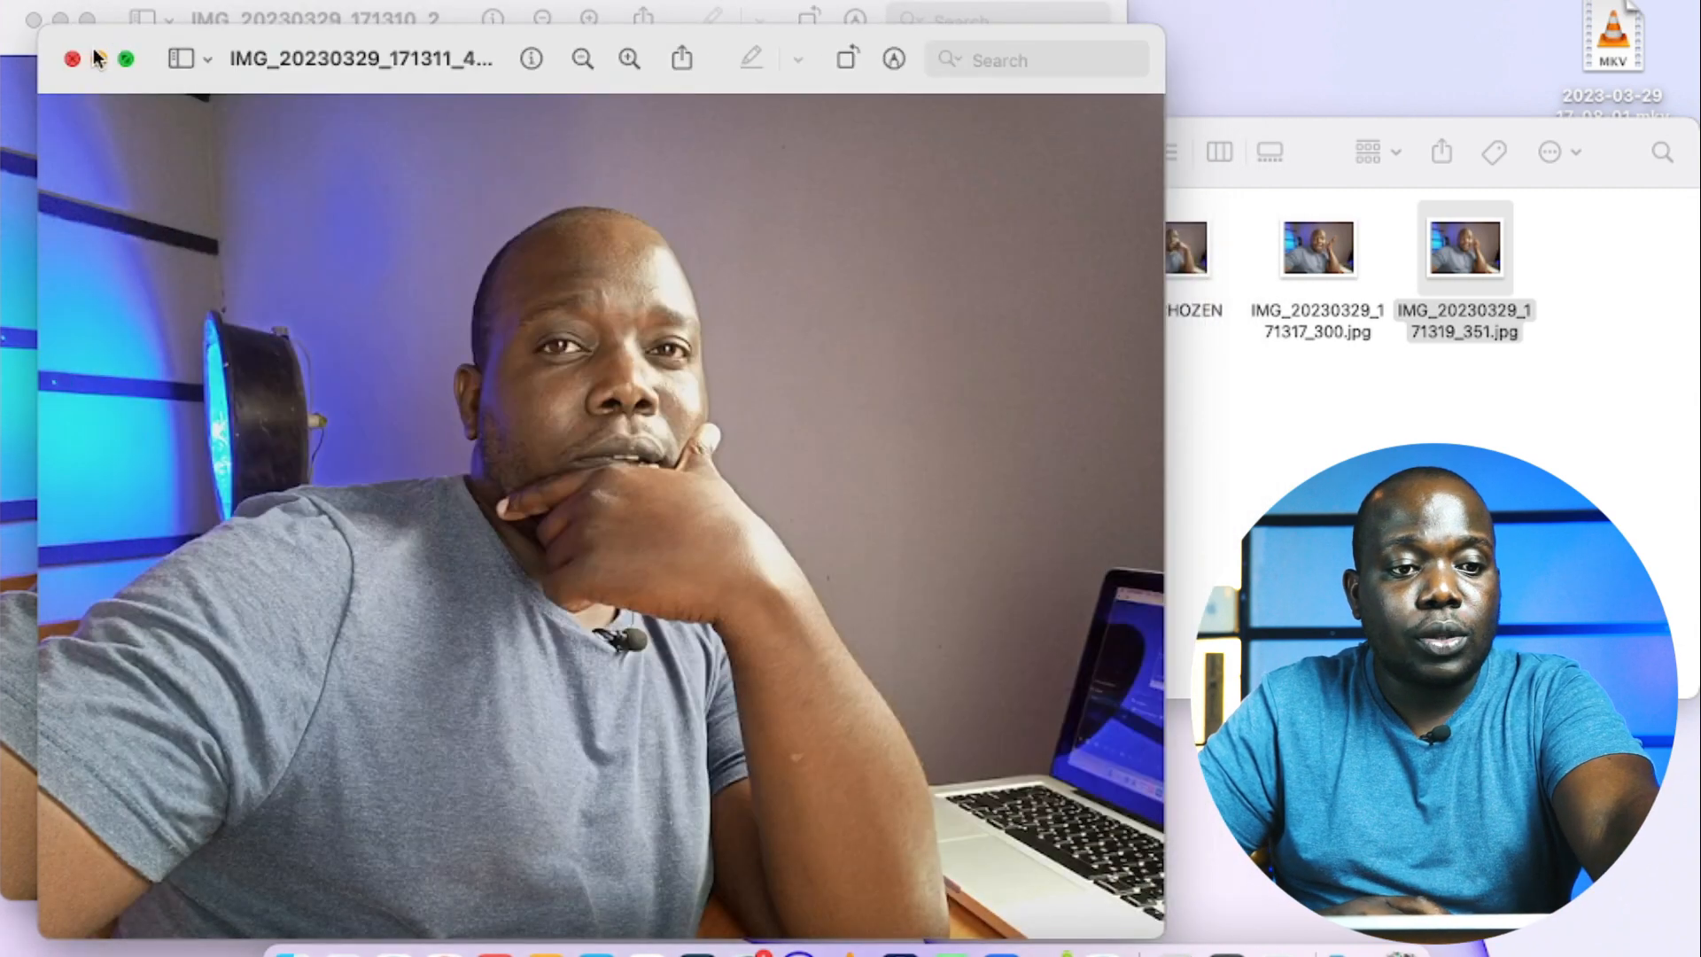
pyautogui.click(78, 59)
pyautogui.click(32, 20)
pyautogui.press('super+w')
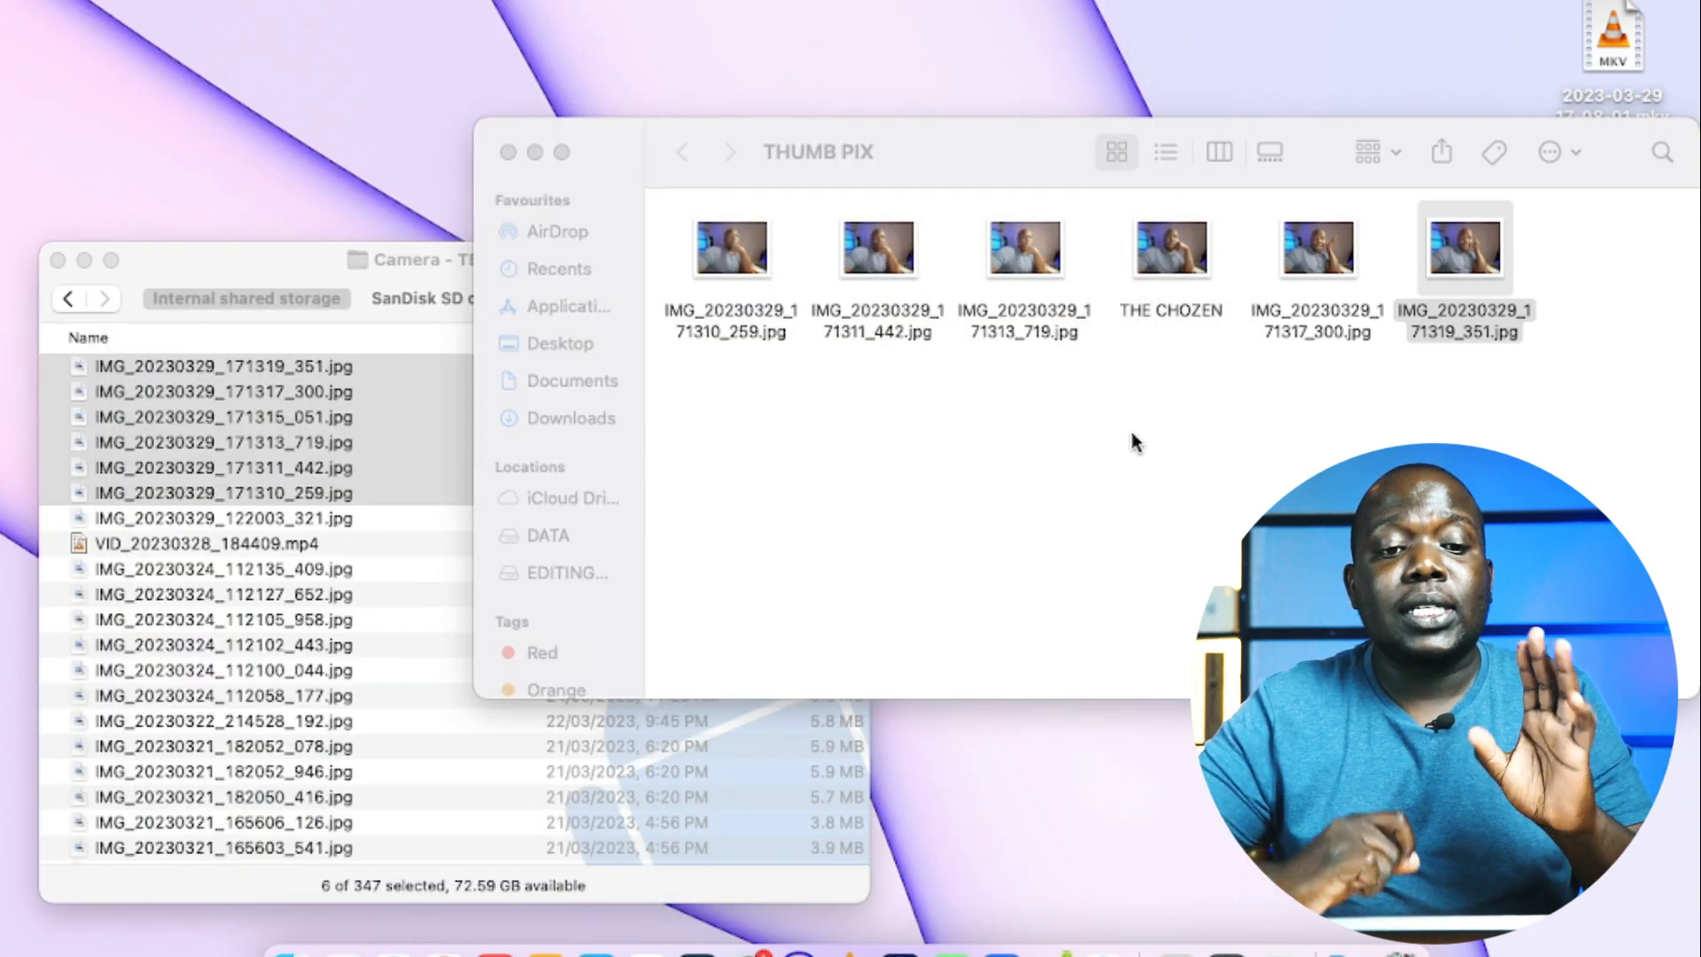
pyautogui.click(270, 263)
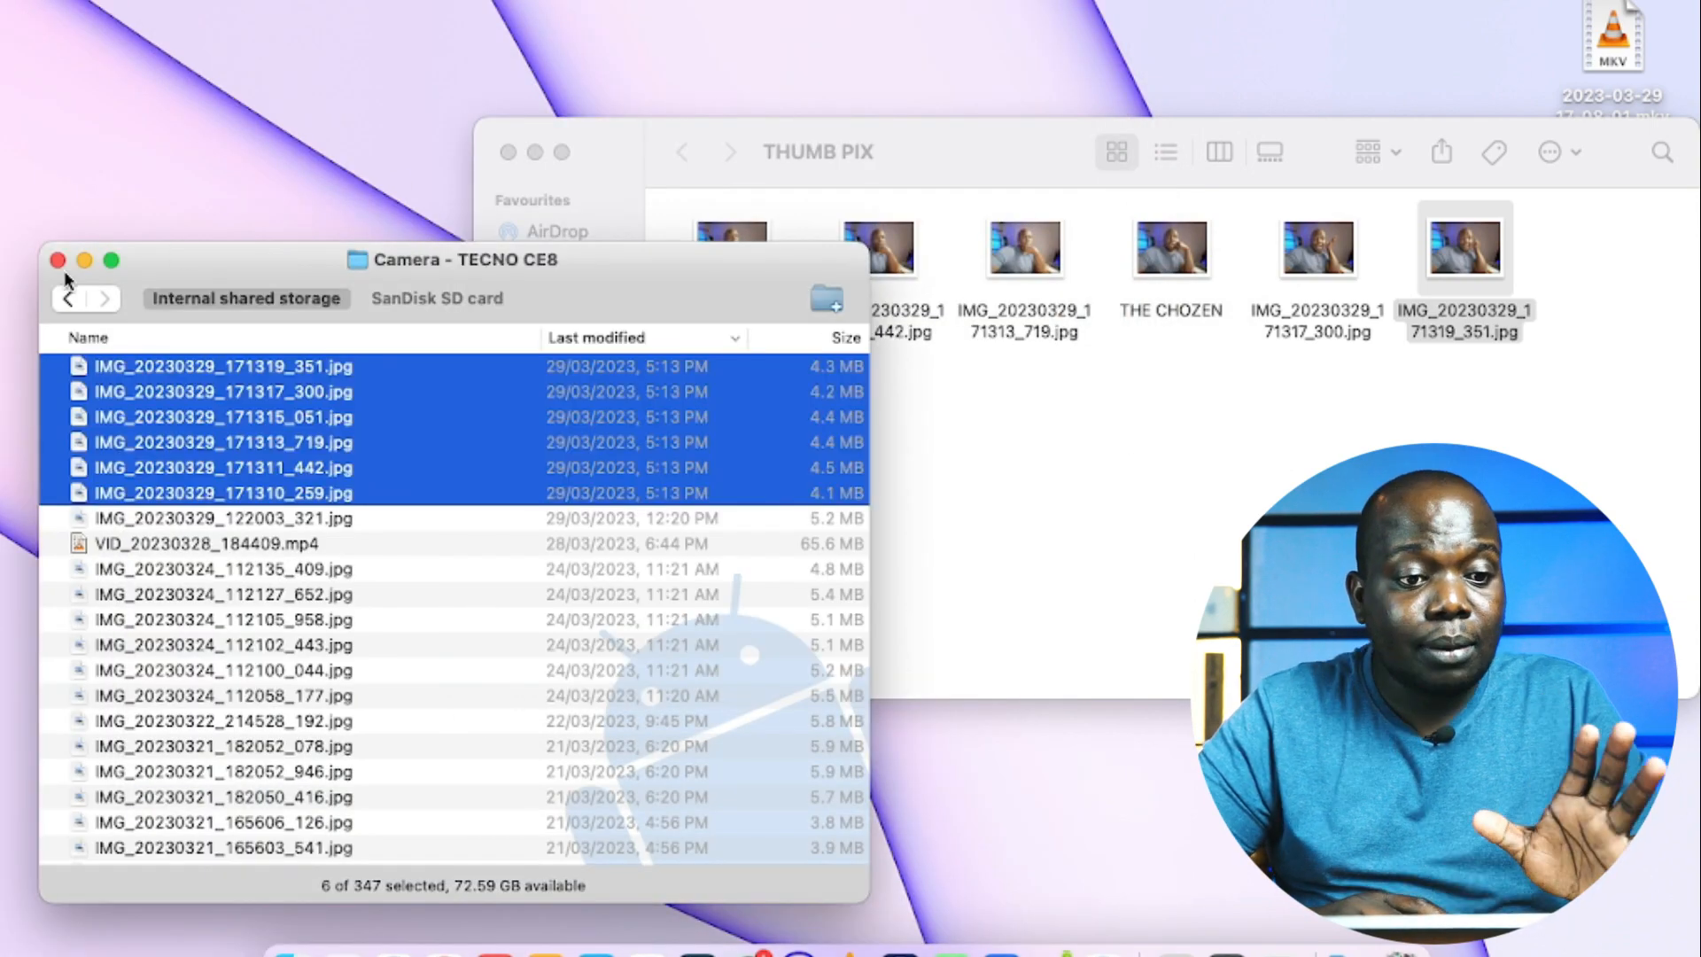
pyautogui.click(58, 260)
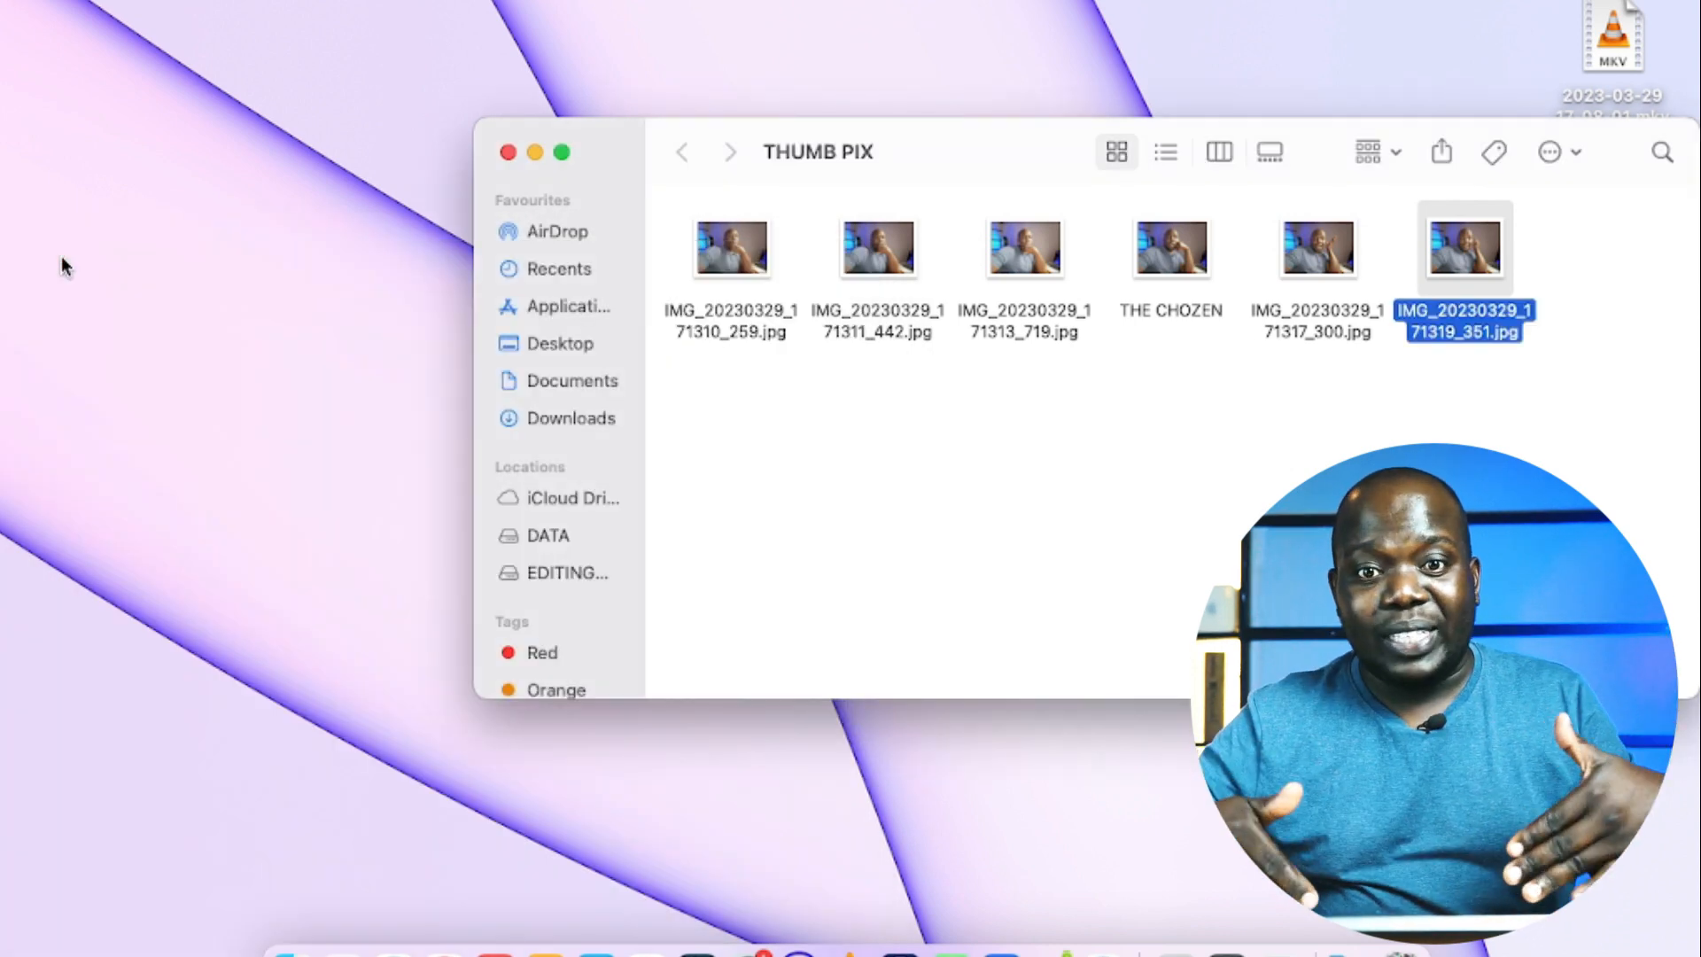
pyautogui.click(61, 257)
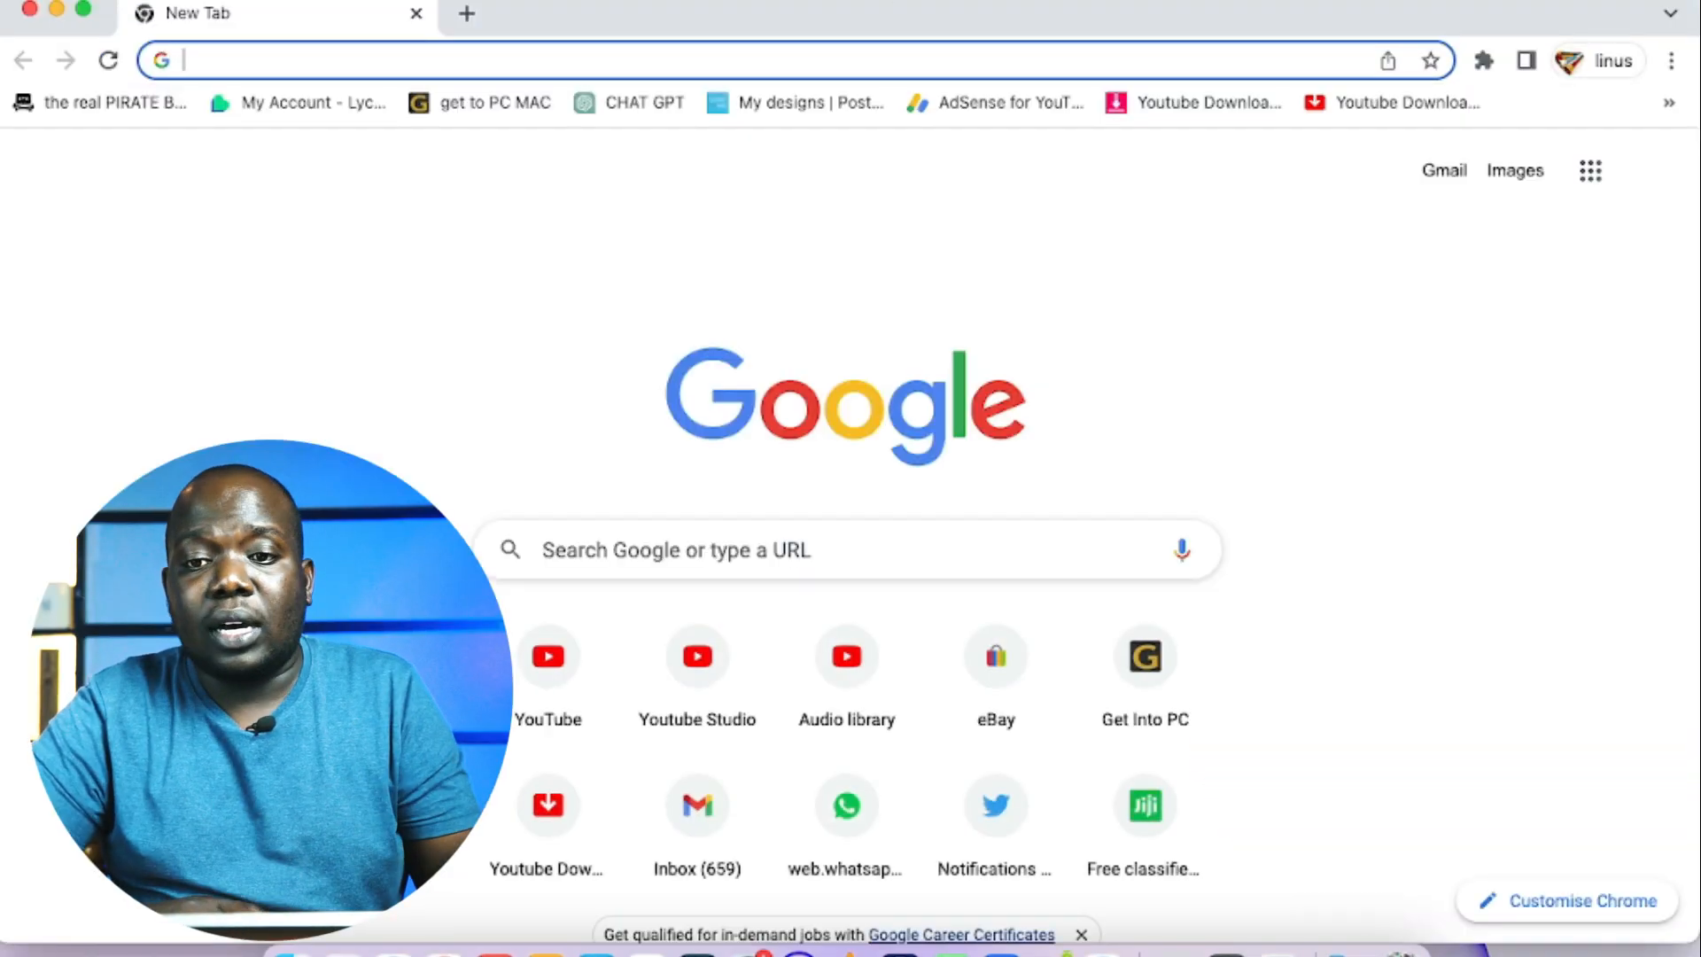
# Step: Open the bookmarked Image Background Remover site, removal.ai, in the browser
pyautogui.click(1669, 102)
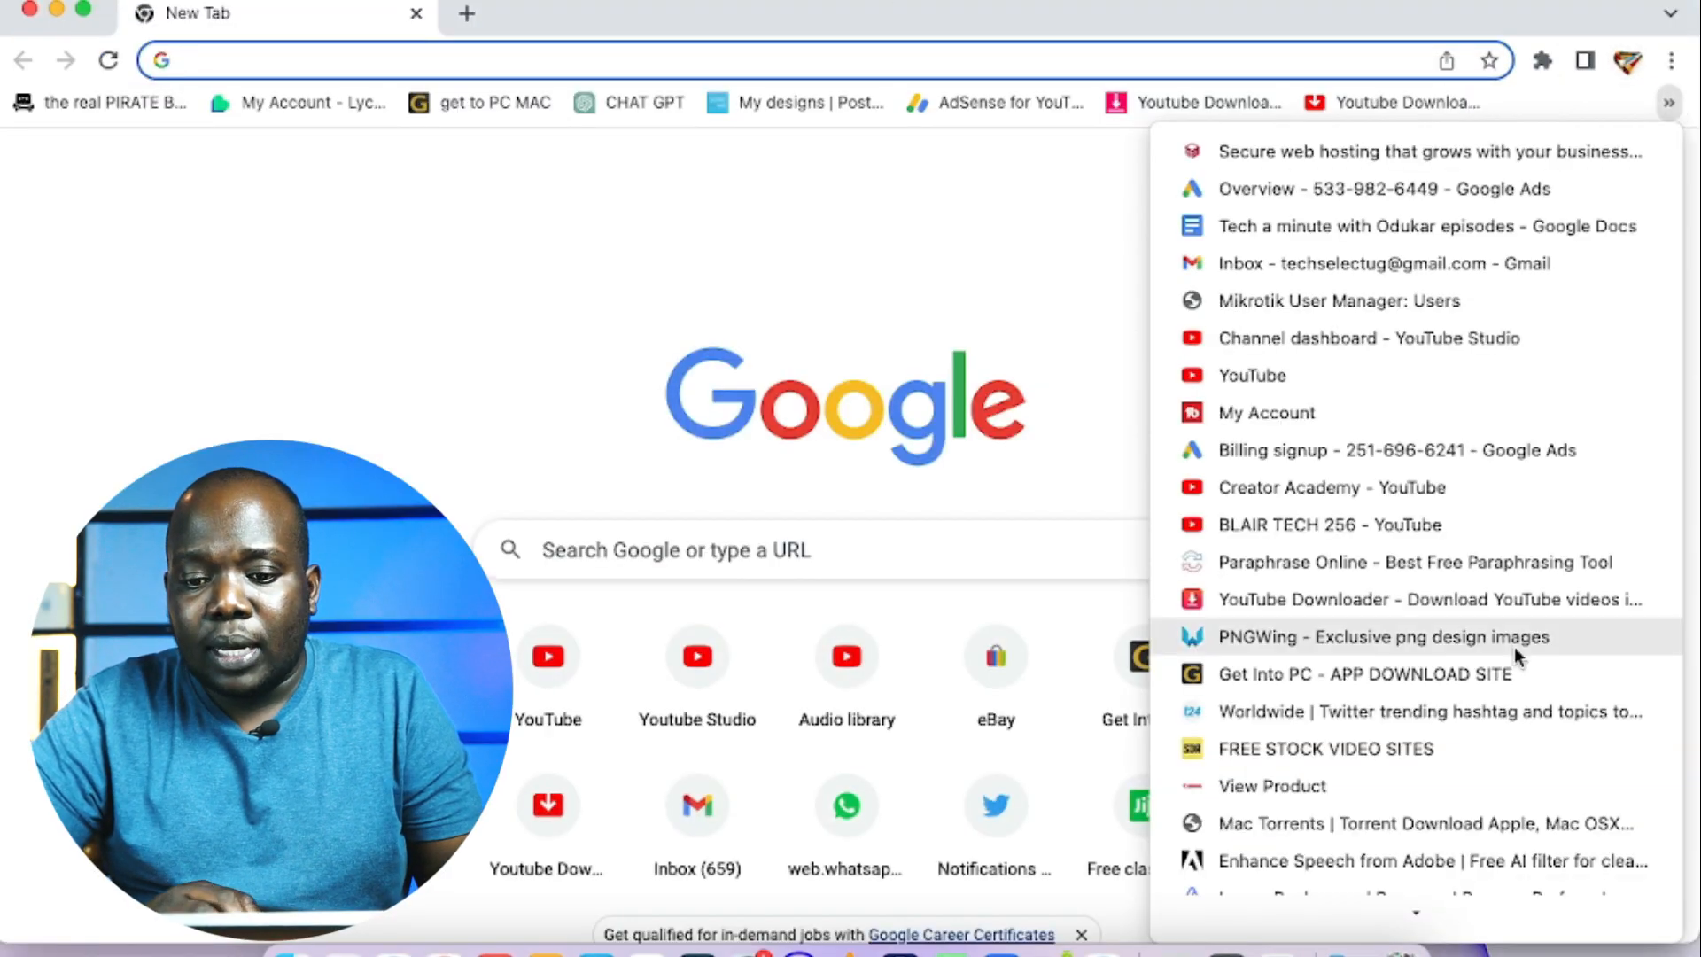
pyautogui.scroll(-3, 1513, 656)
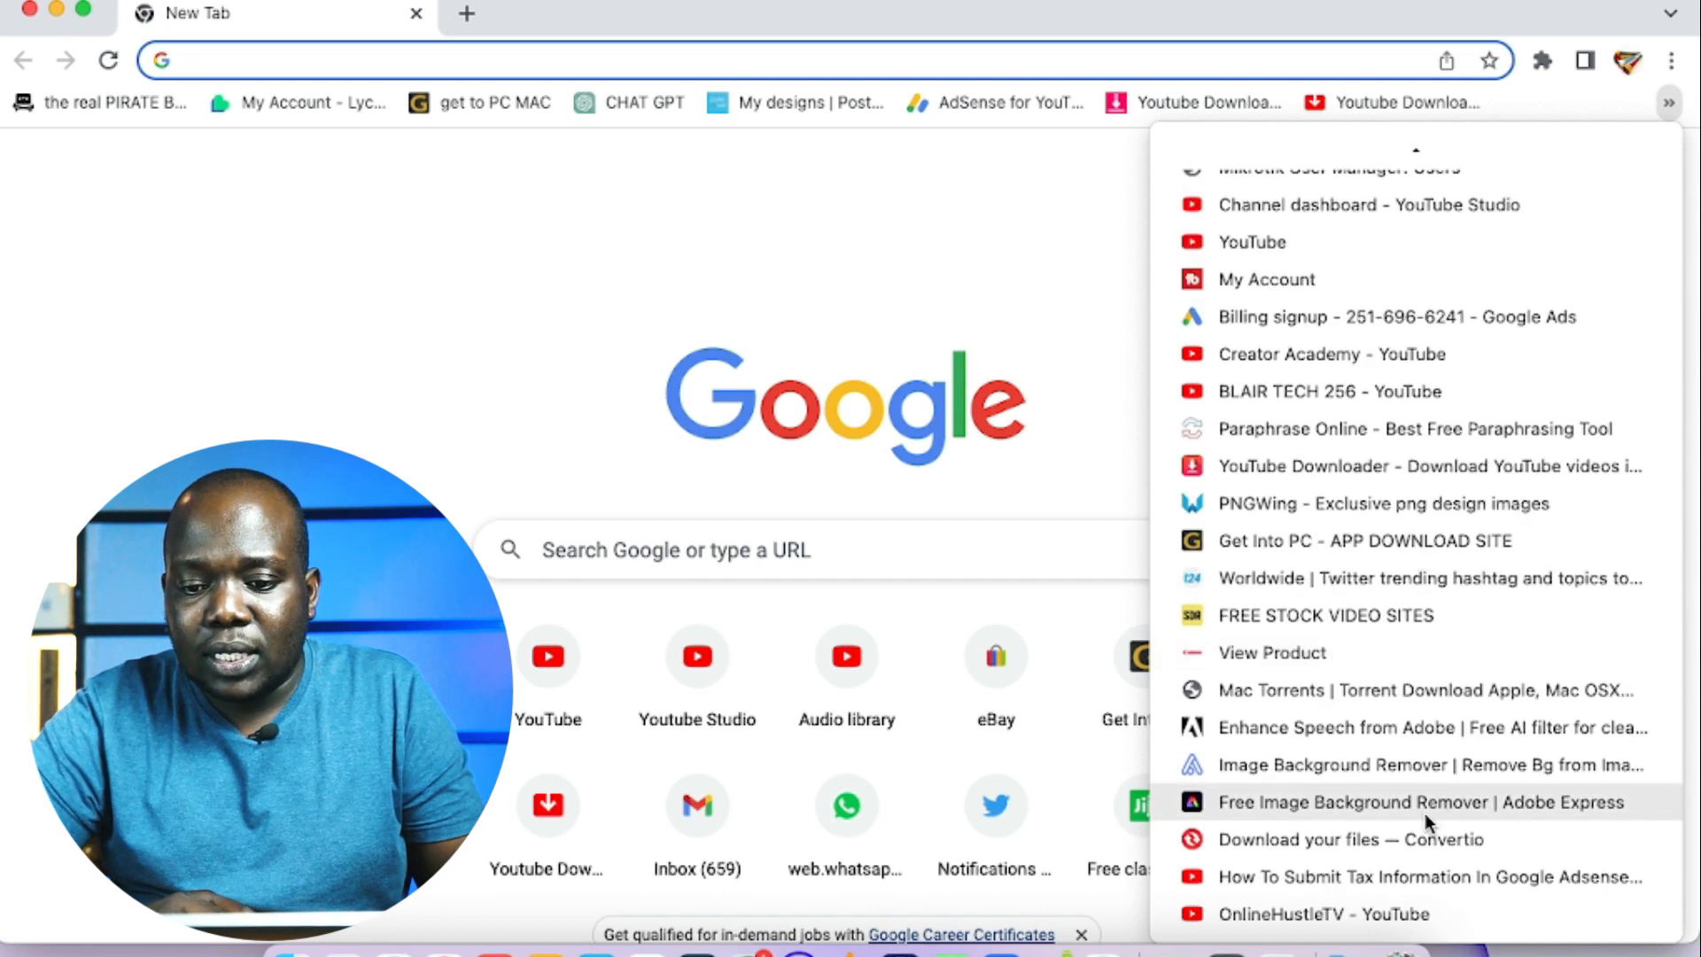
pyautogui.click(1445, 774)
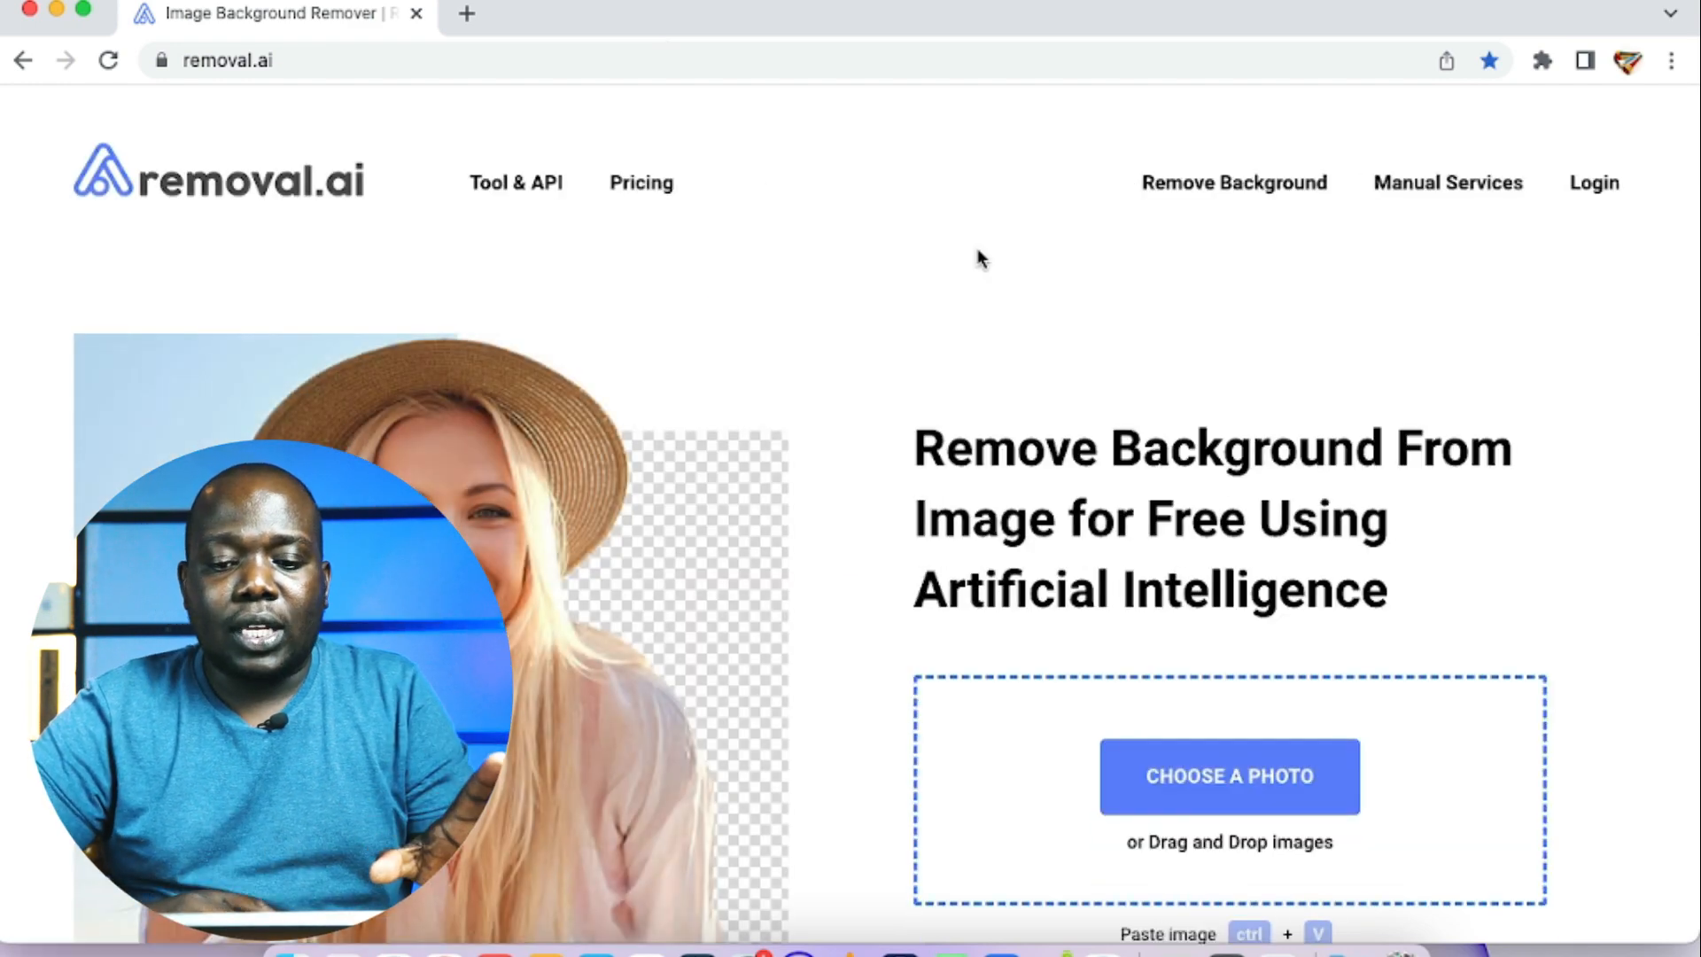
# Step: Upload the chosen photo to removal.ai for background removal and inspect the cutout
pyautogui.scroll(-5, 1034, 429)
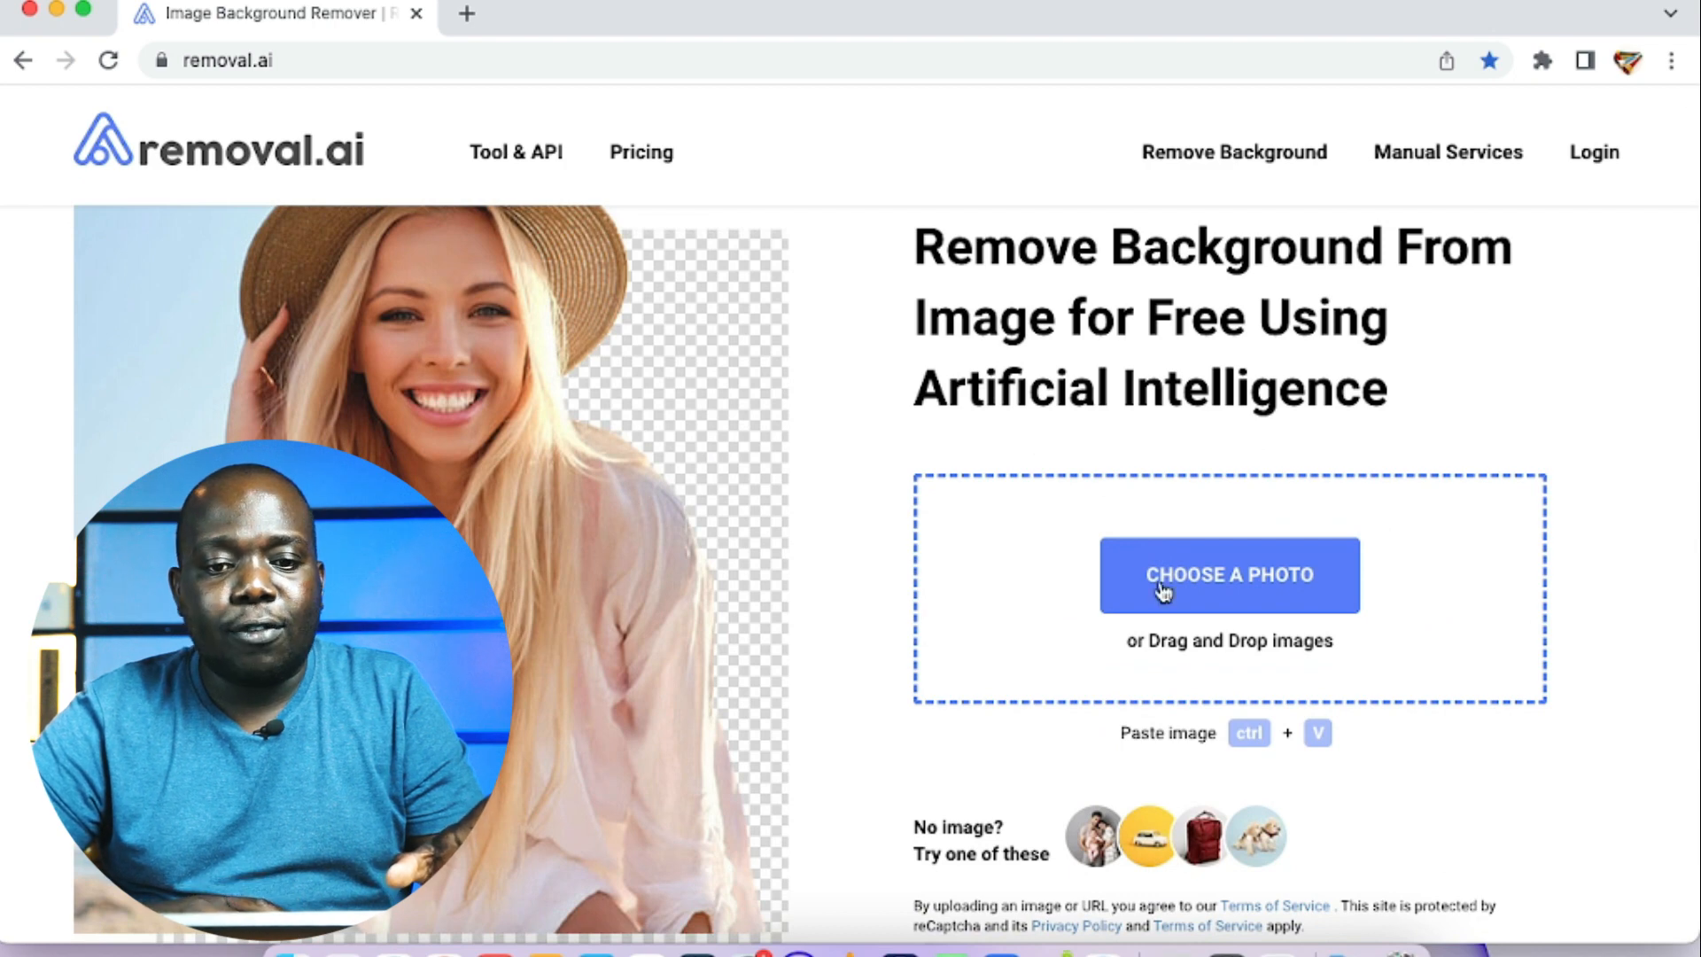
pyautogui.hotkey('ctrl', 'v')
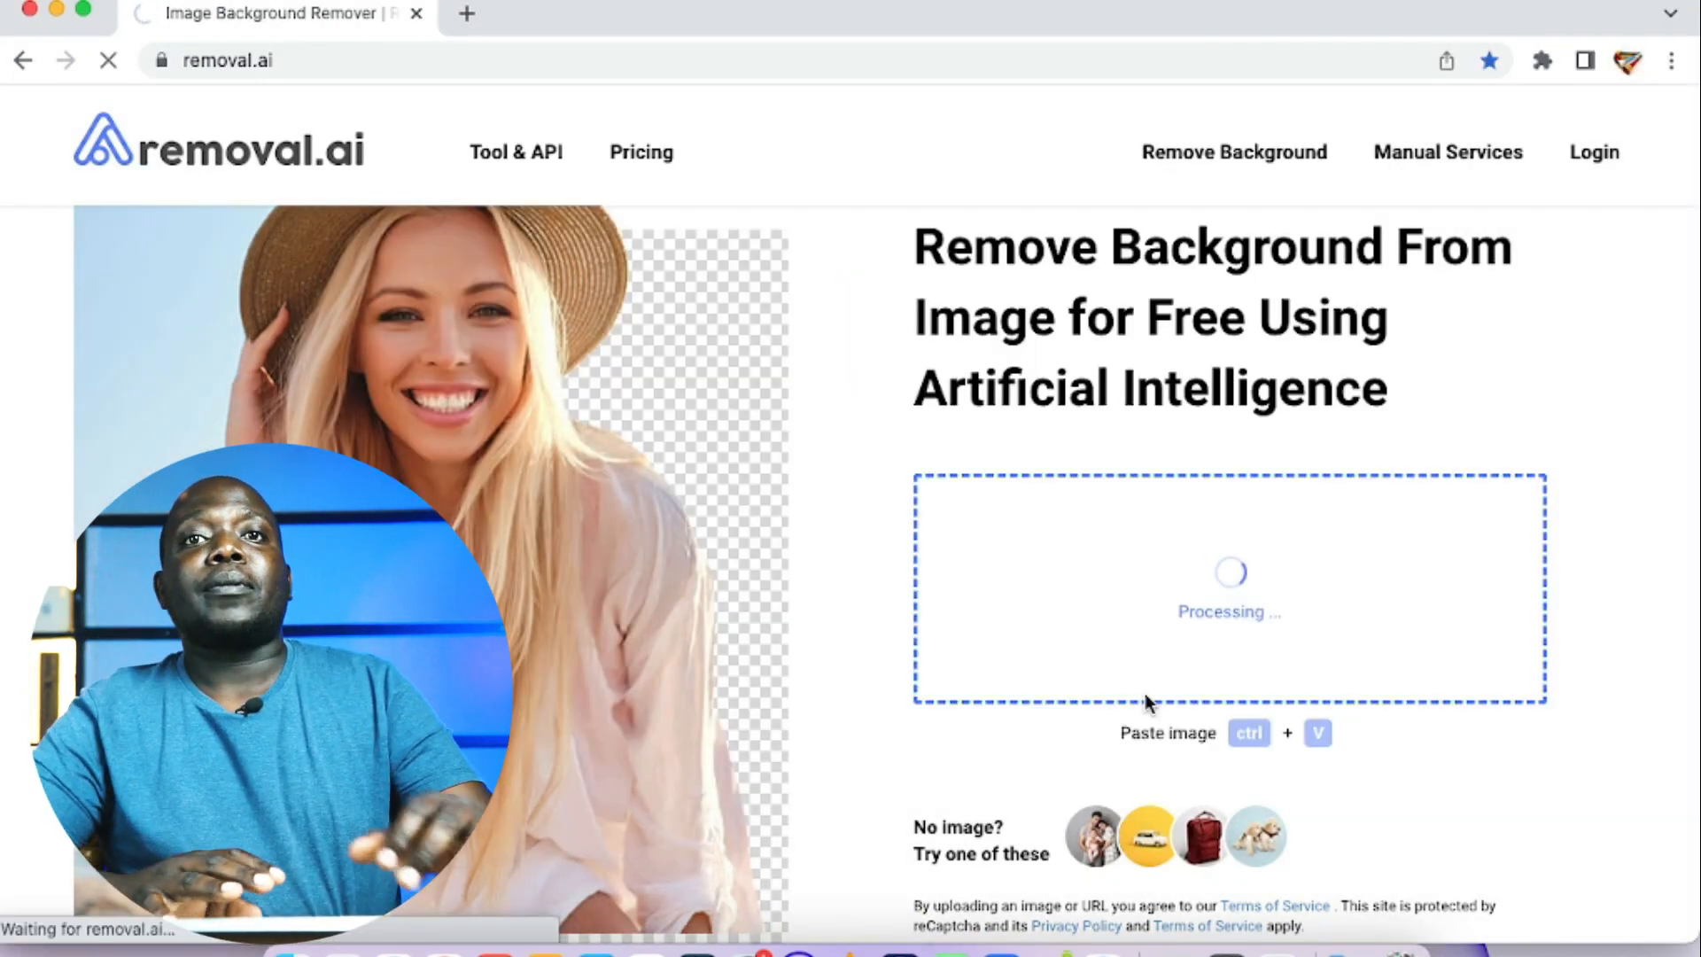
pyautogui.scroll(-2, 1291, 613)
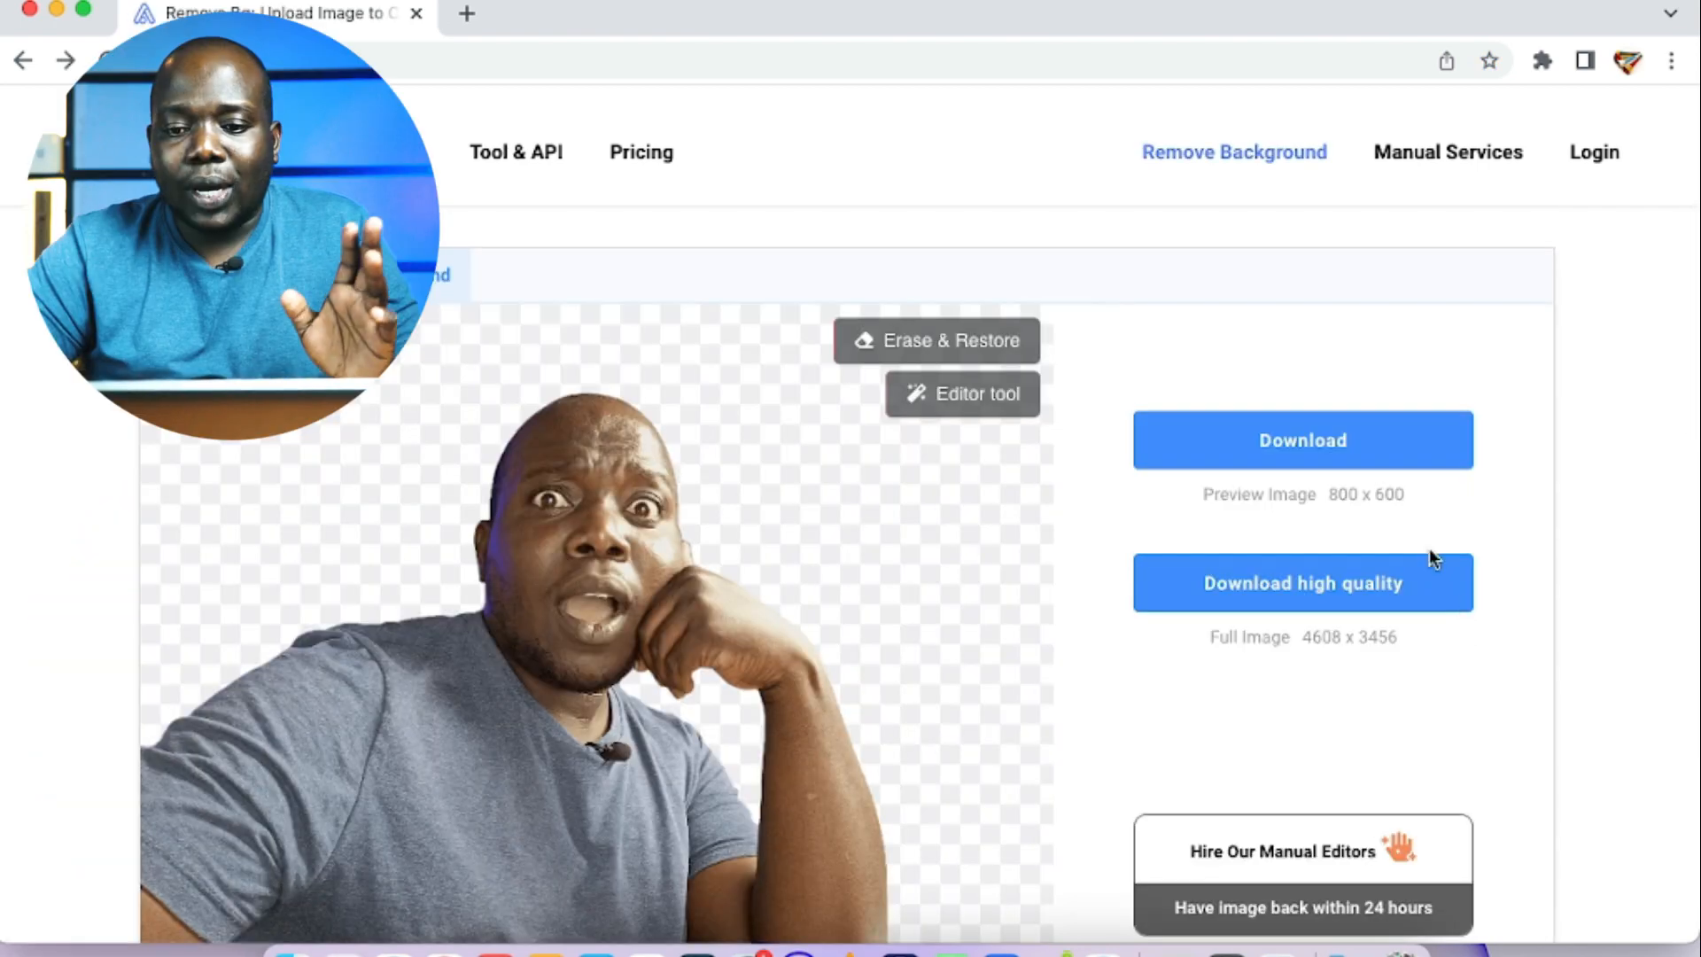
pyautogui.scroll(-2, 1546, 691)
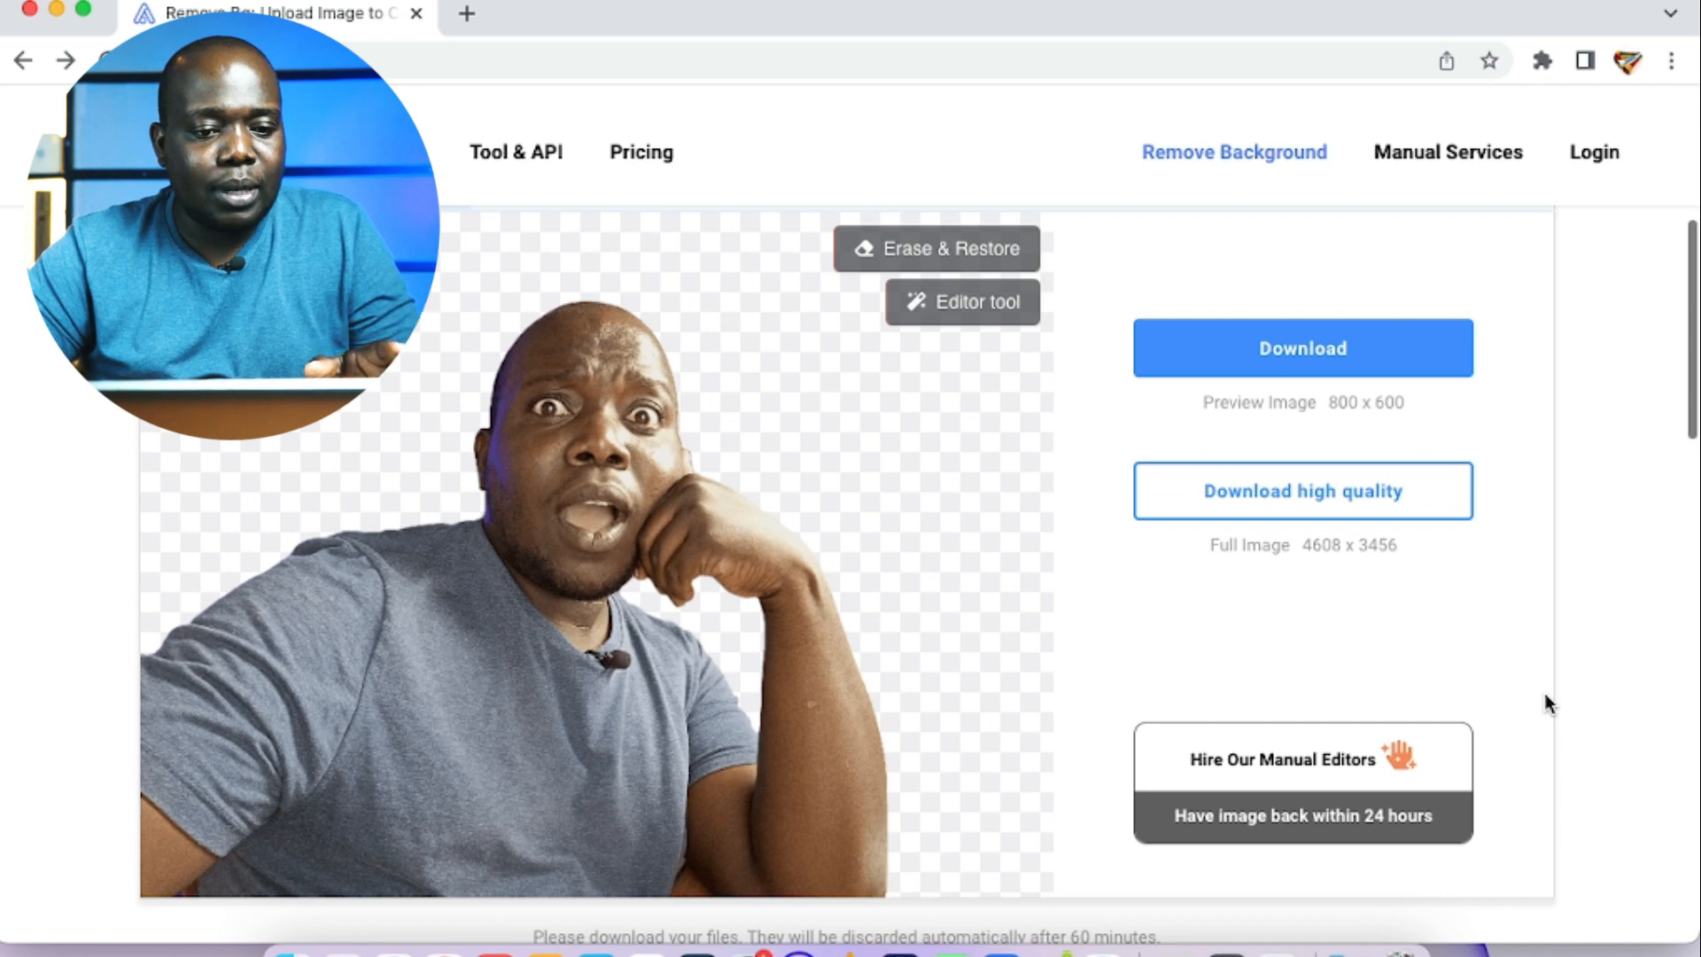
pyautogui.scroll(-2, 665, 587)
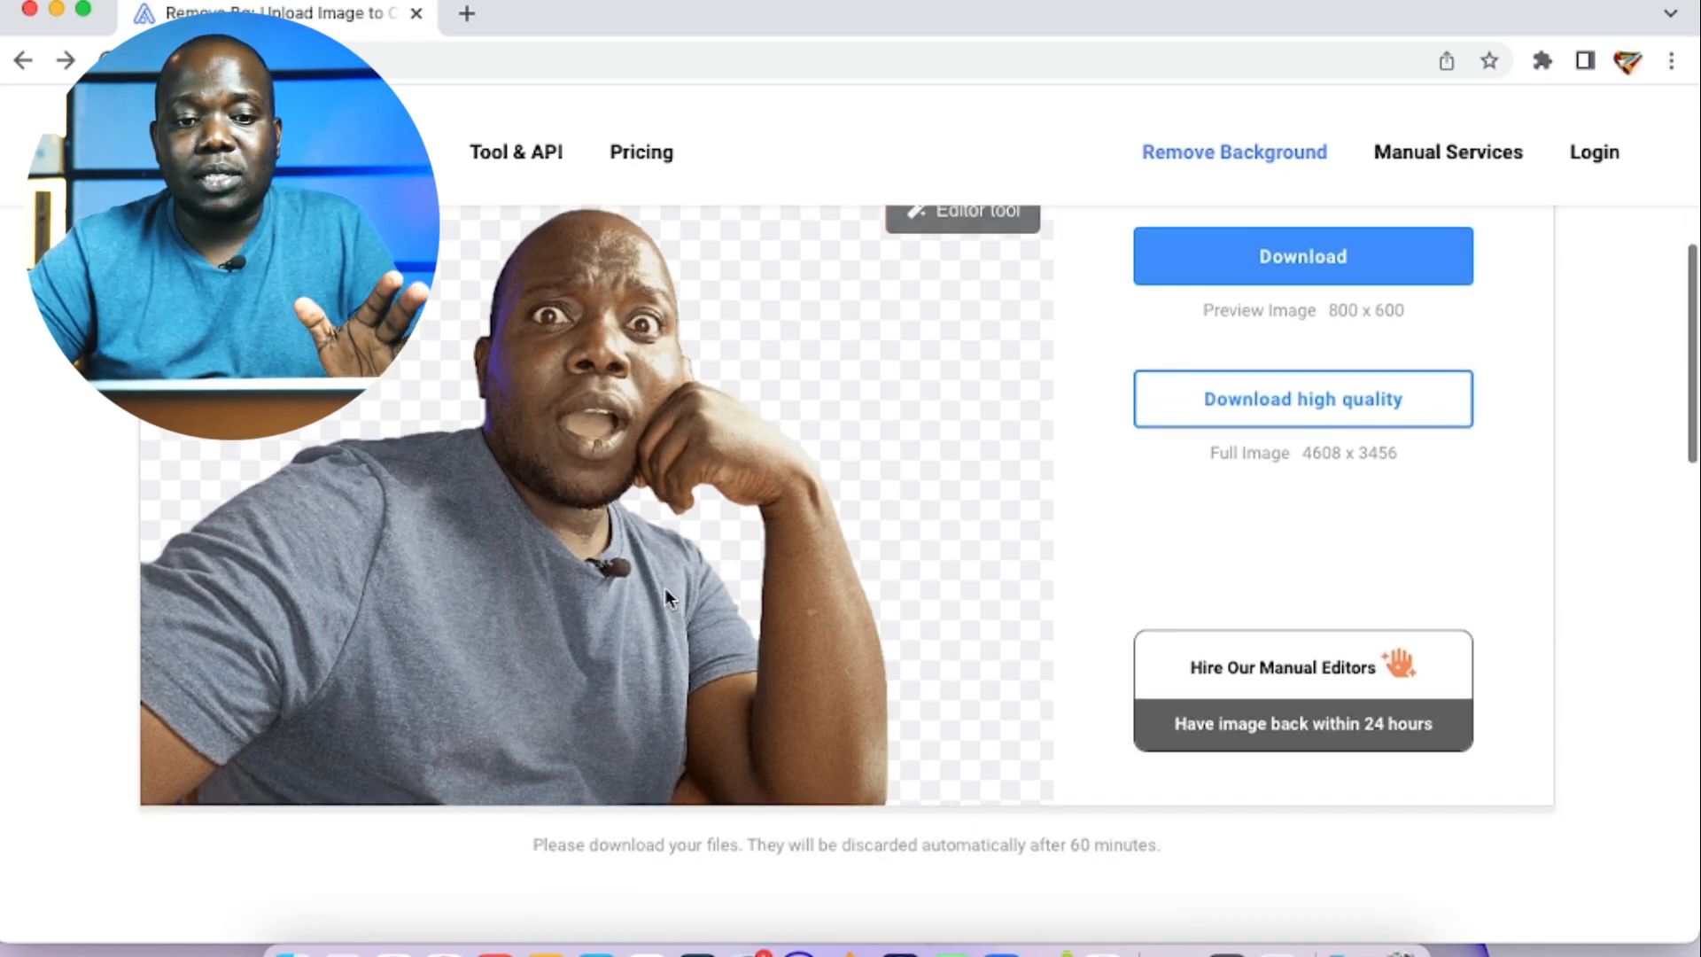
# Step: Download the 800 x 600 preview version of the cutout and open the folder that contains it
pyautogui.scroll(3, 665, 588)
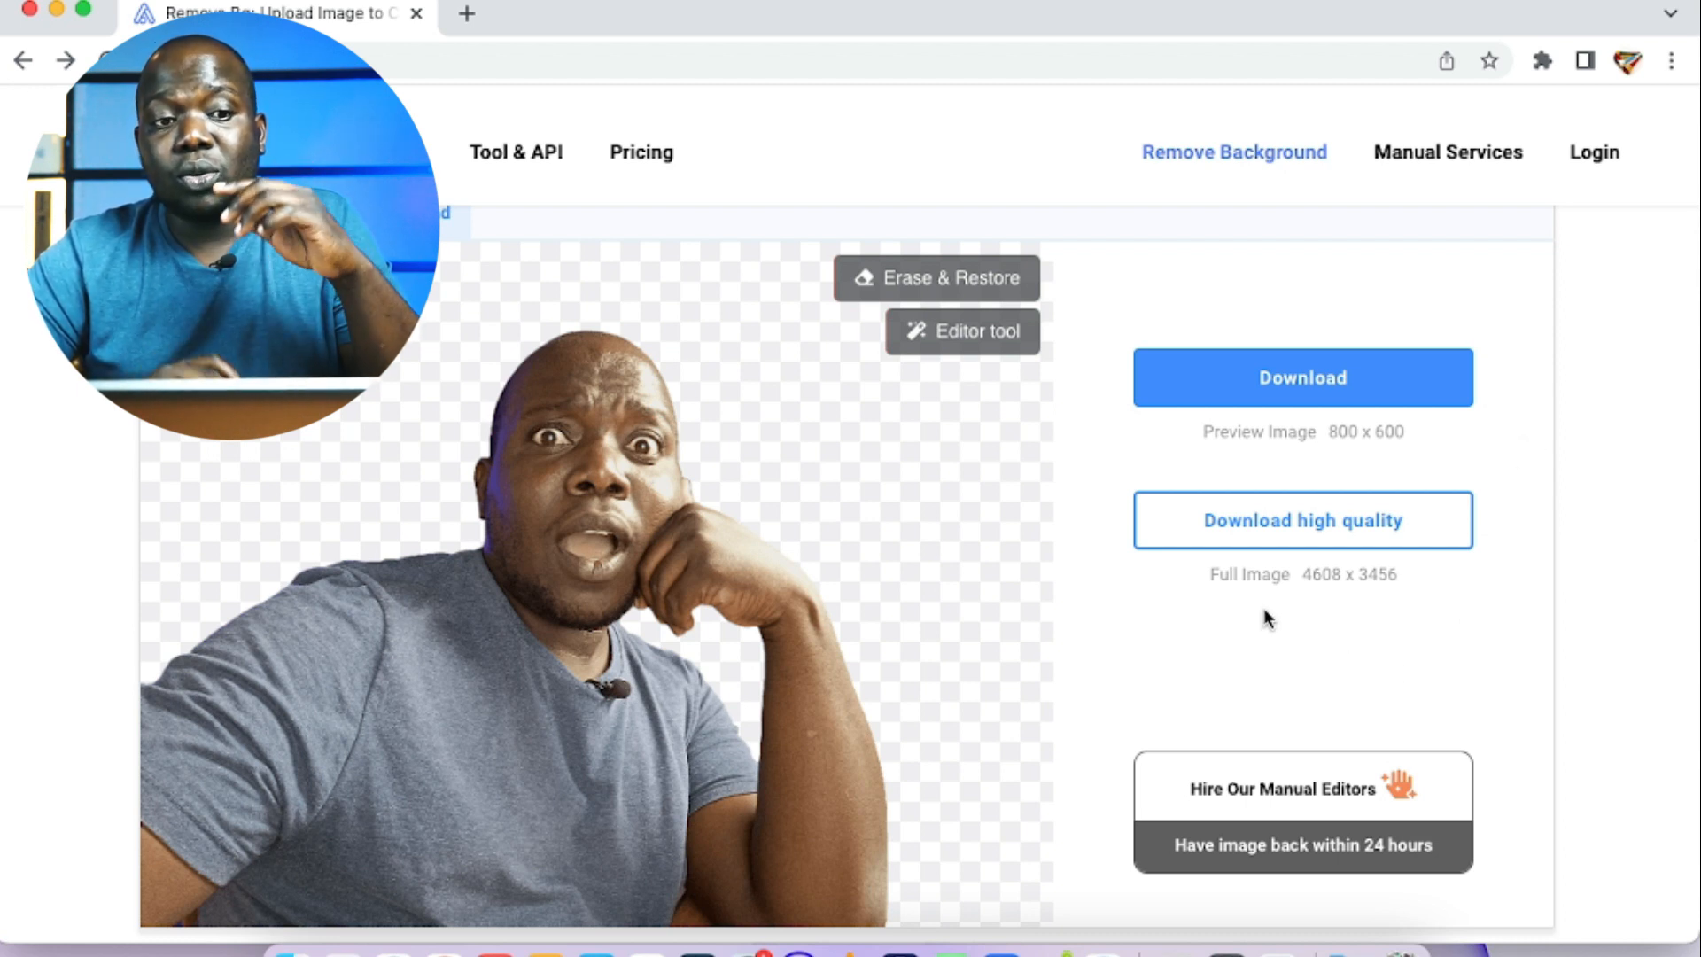
pyautogui.click(1372, 373)
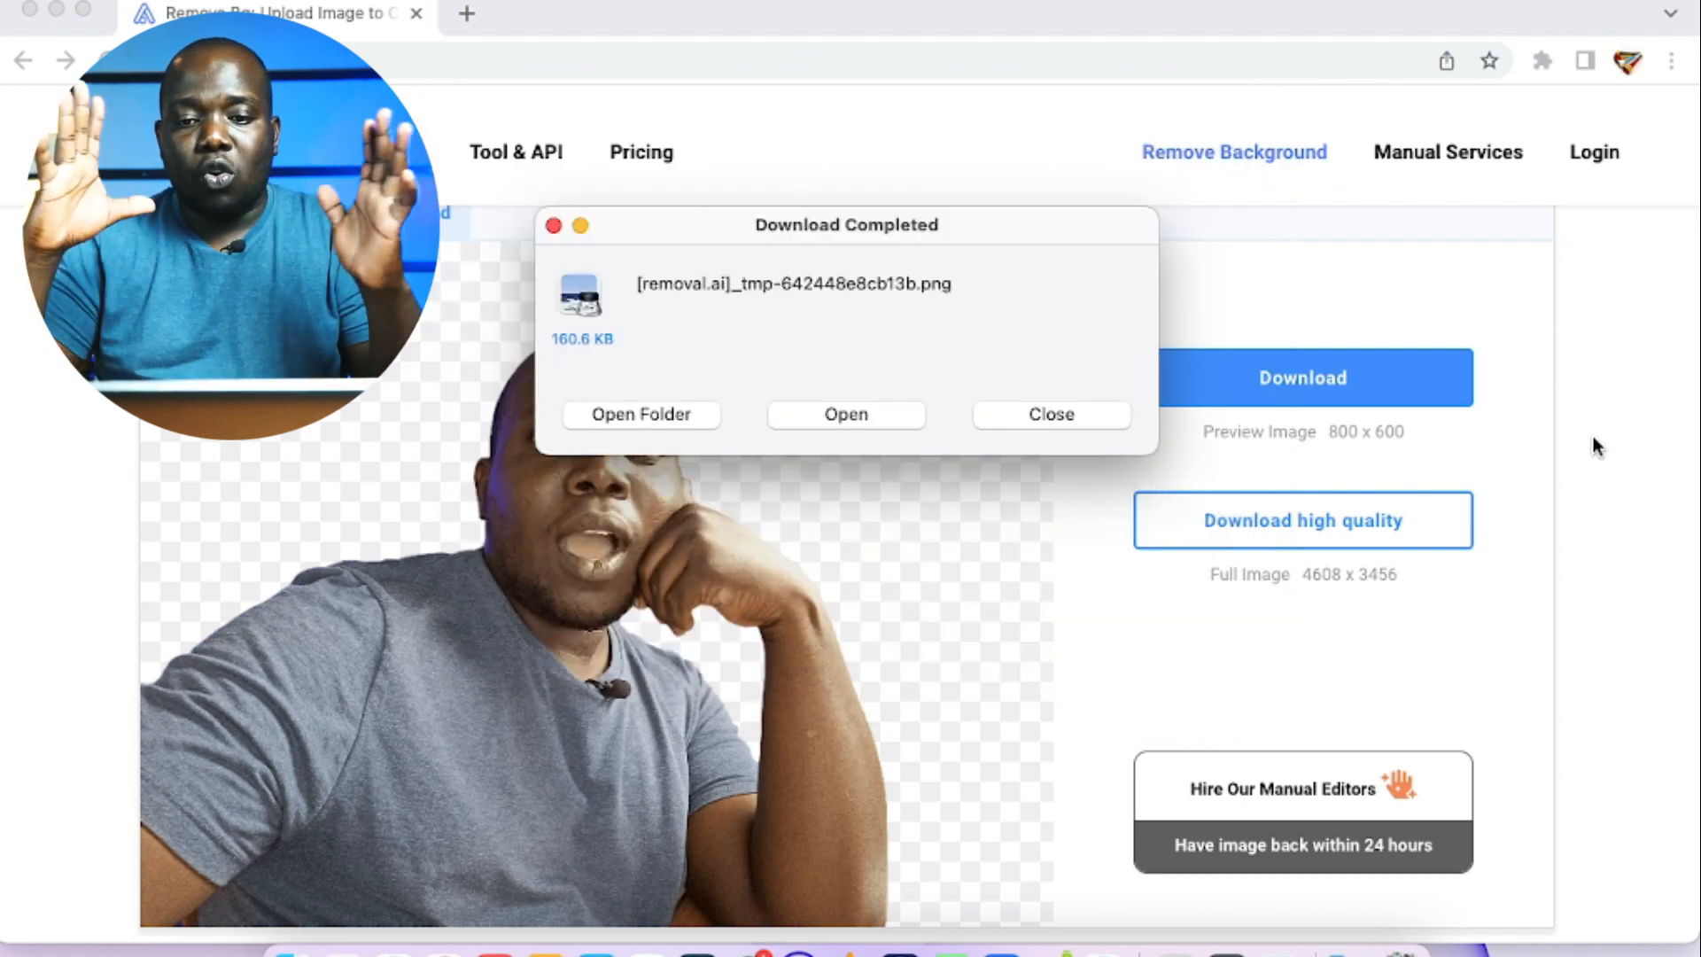
pyautogui.click(670, 414)
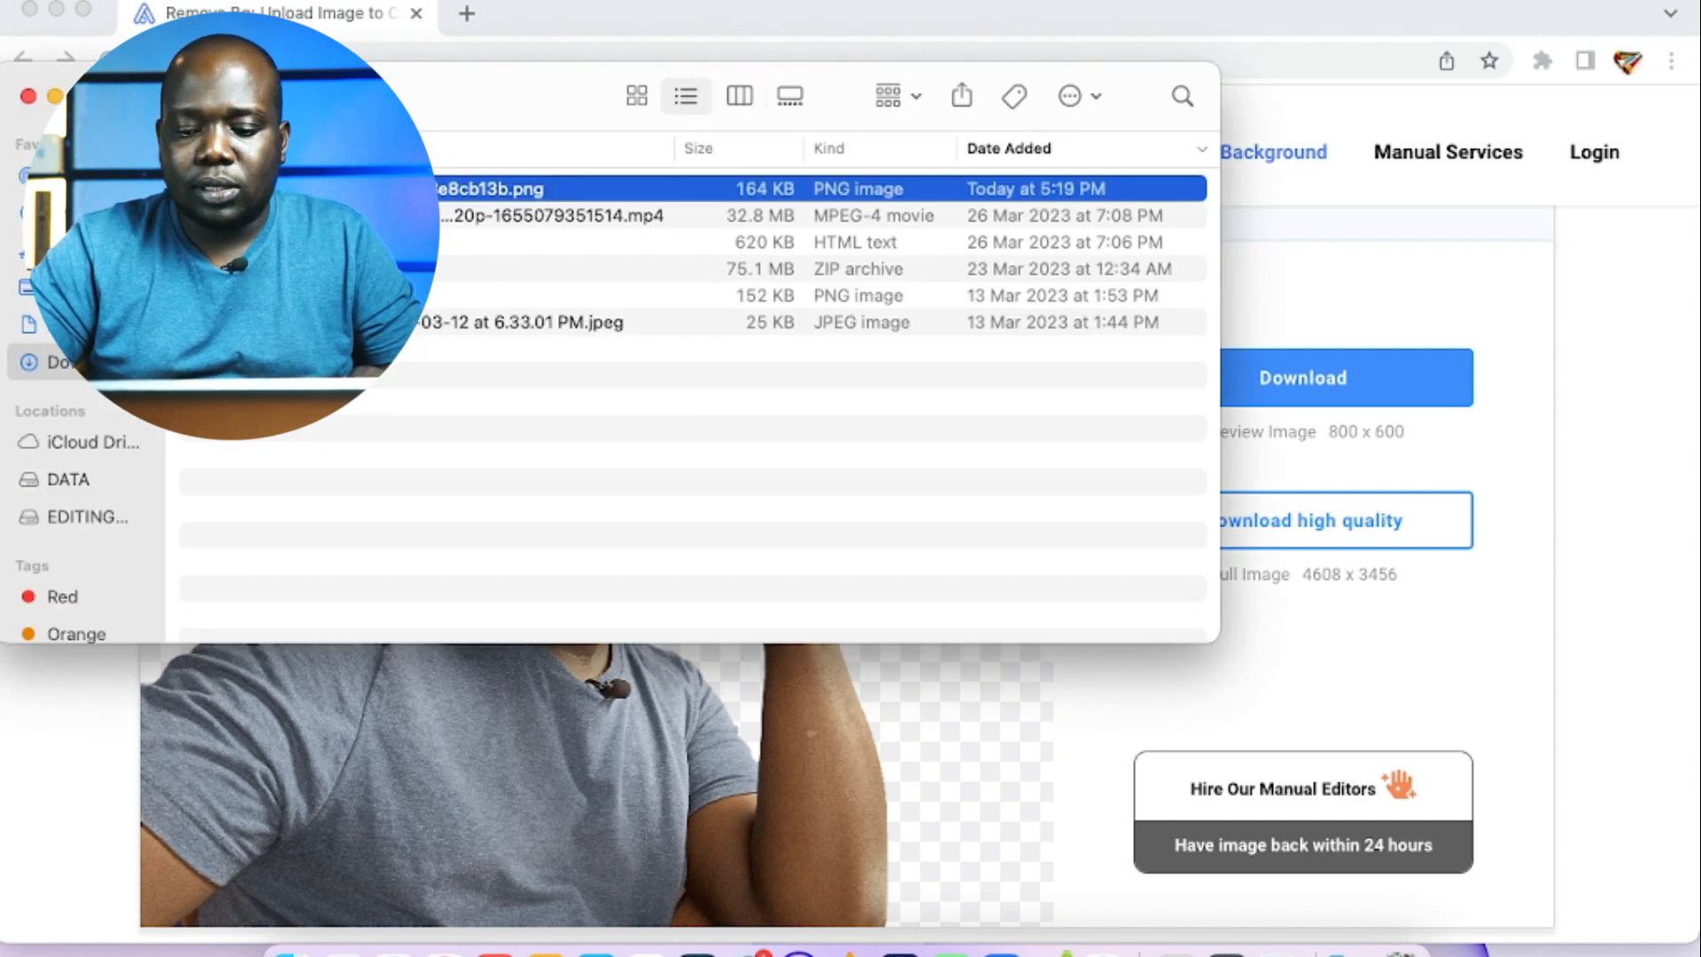
# Step: Rename the downloaded cutout in the Downloads folder as CHOZEN PIC.png
pyautogui.press('Return')
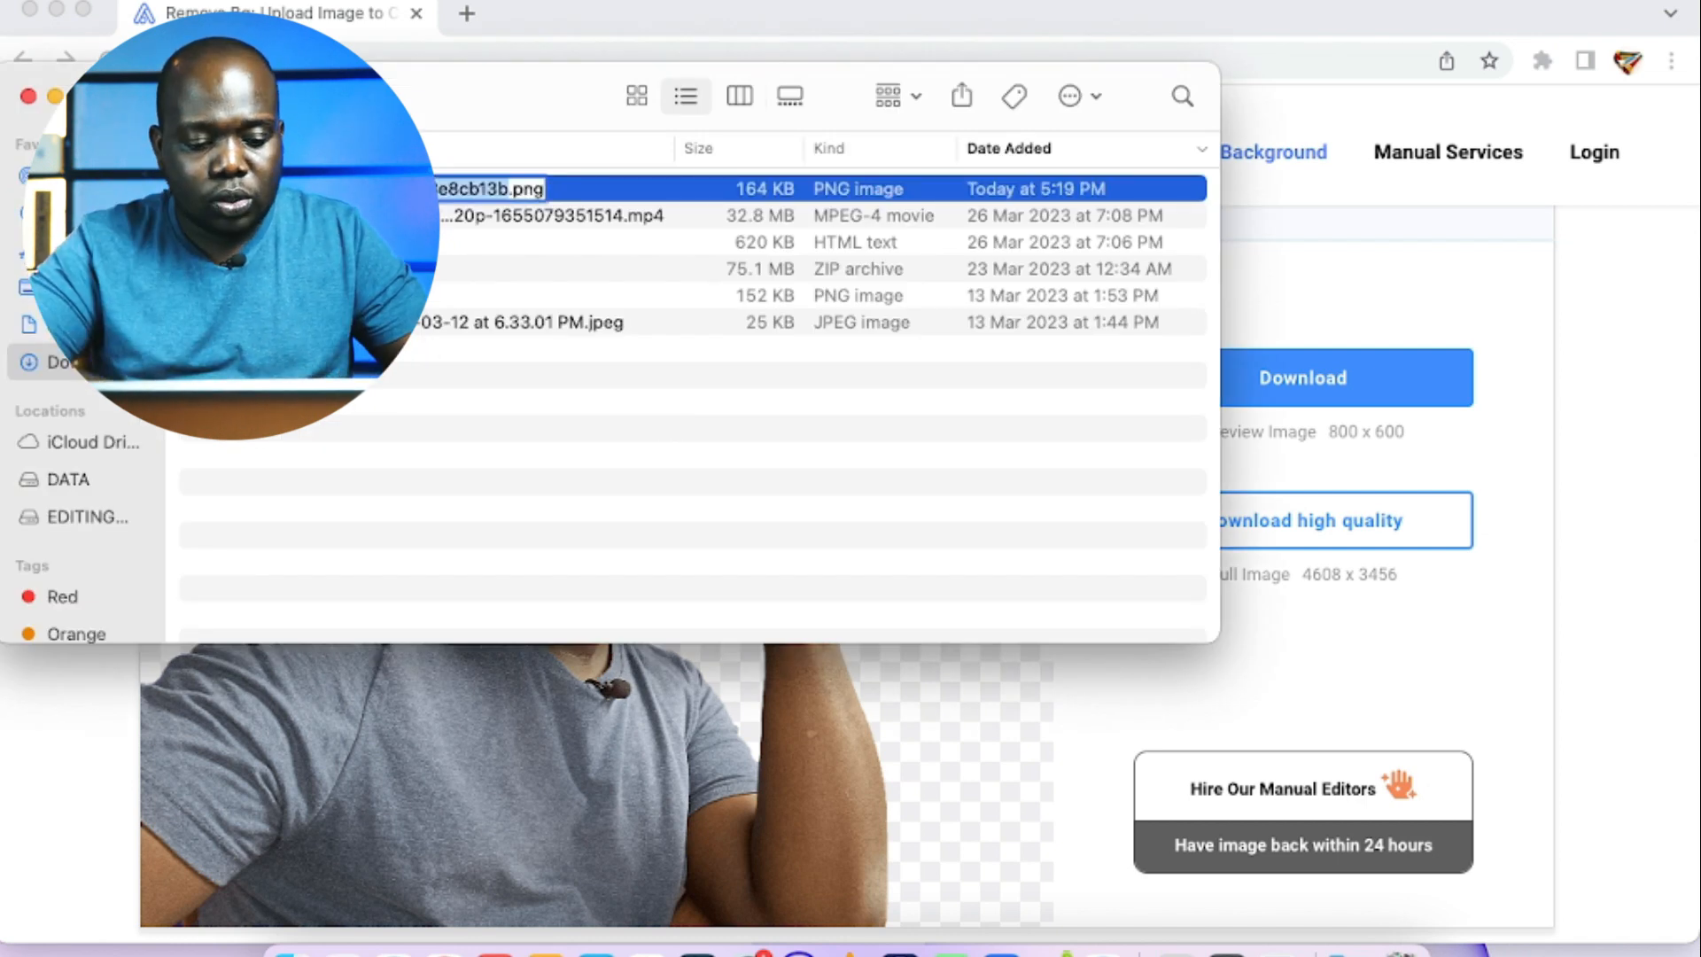
pyautogui.press('BackSpace')
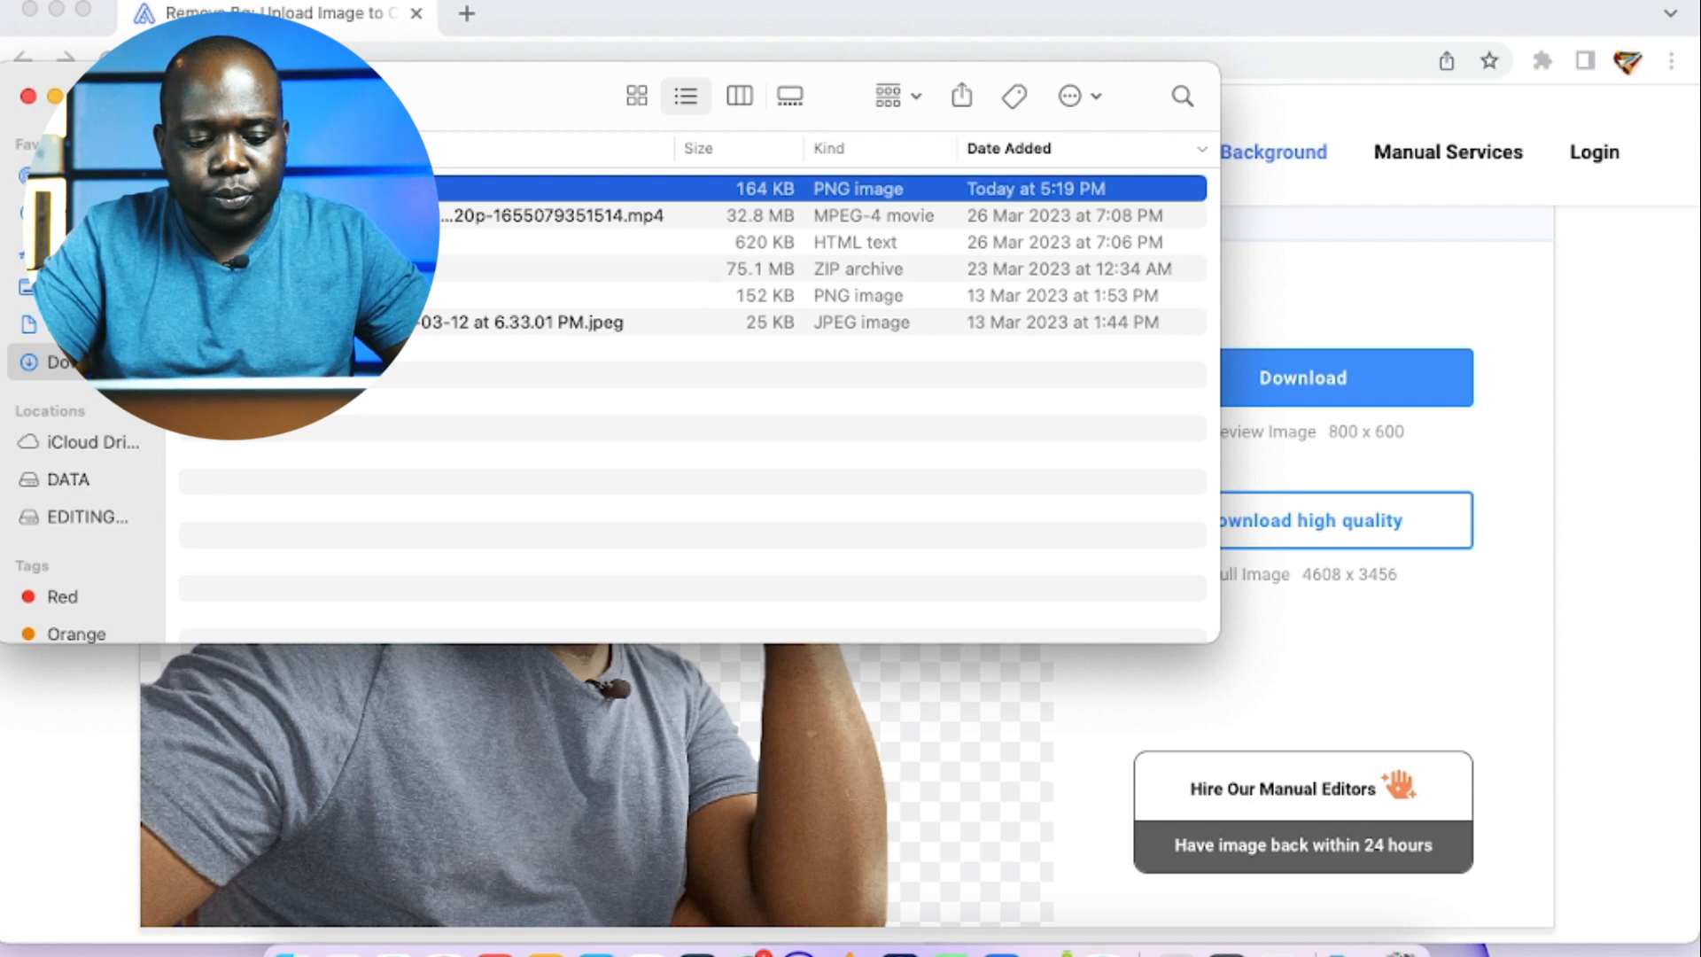
pyautogui.write('CHOZEN PIC.png')
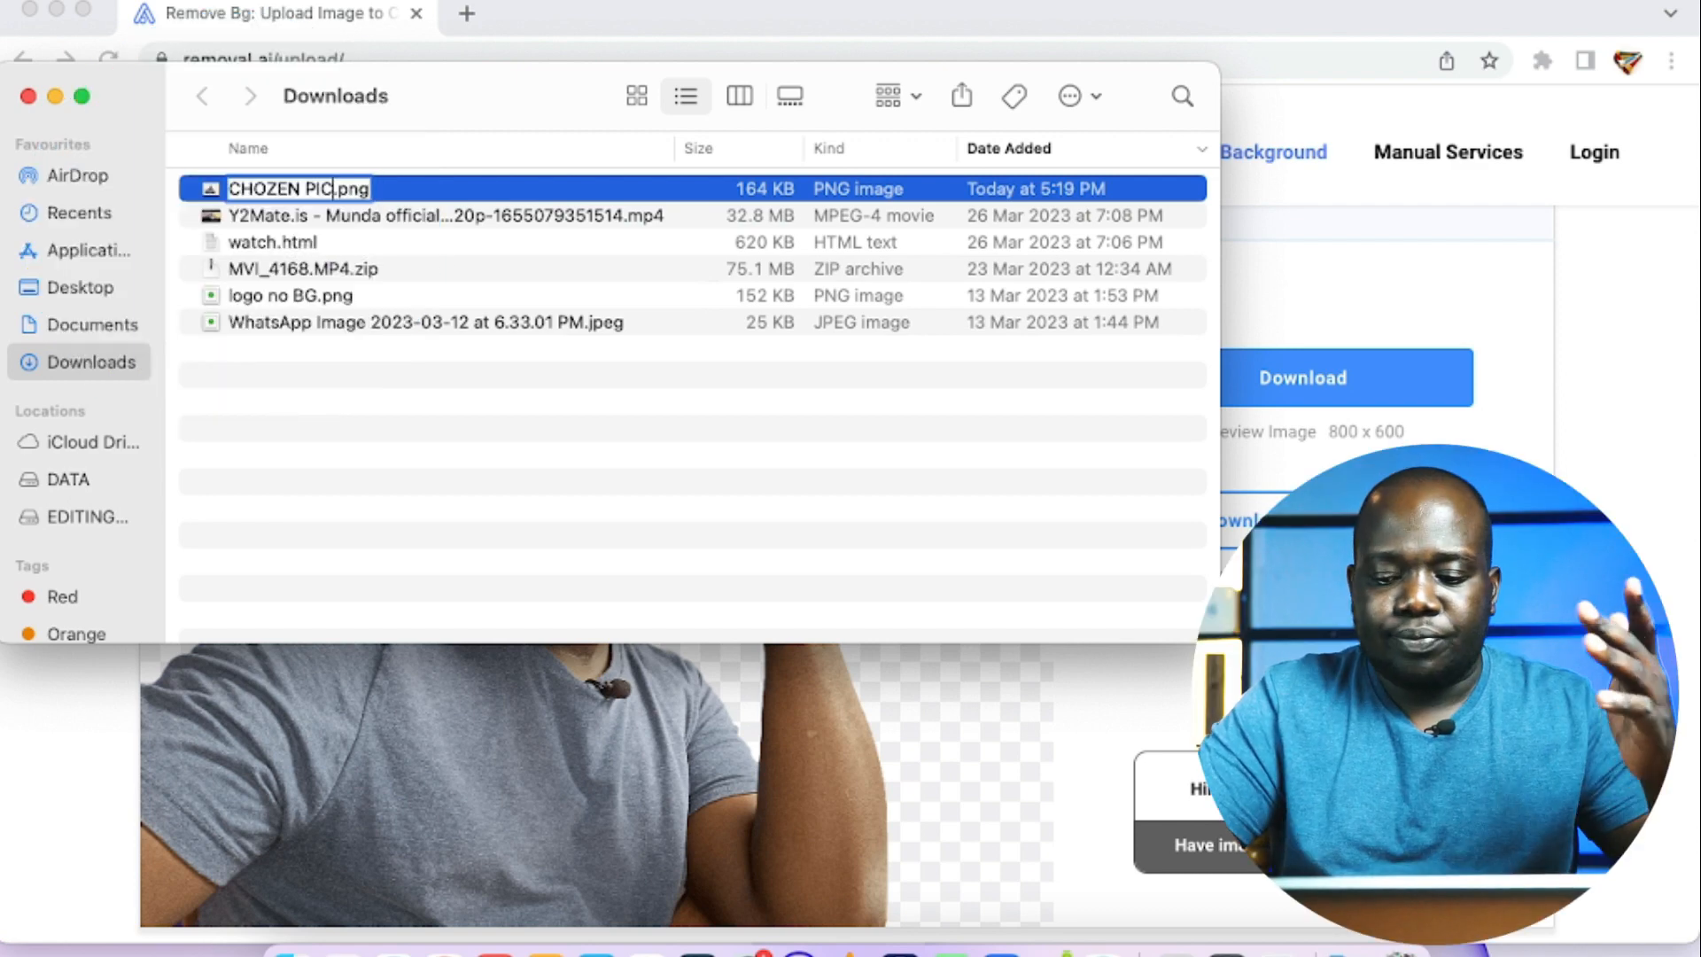
pyautogui.press('Return')
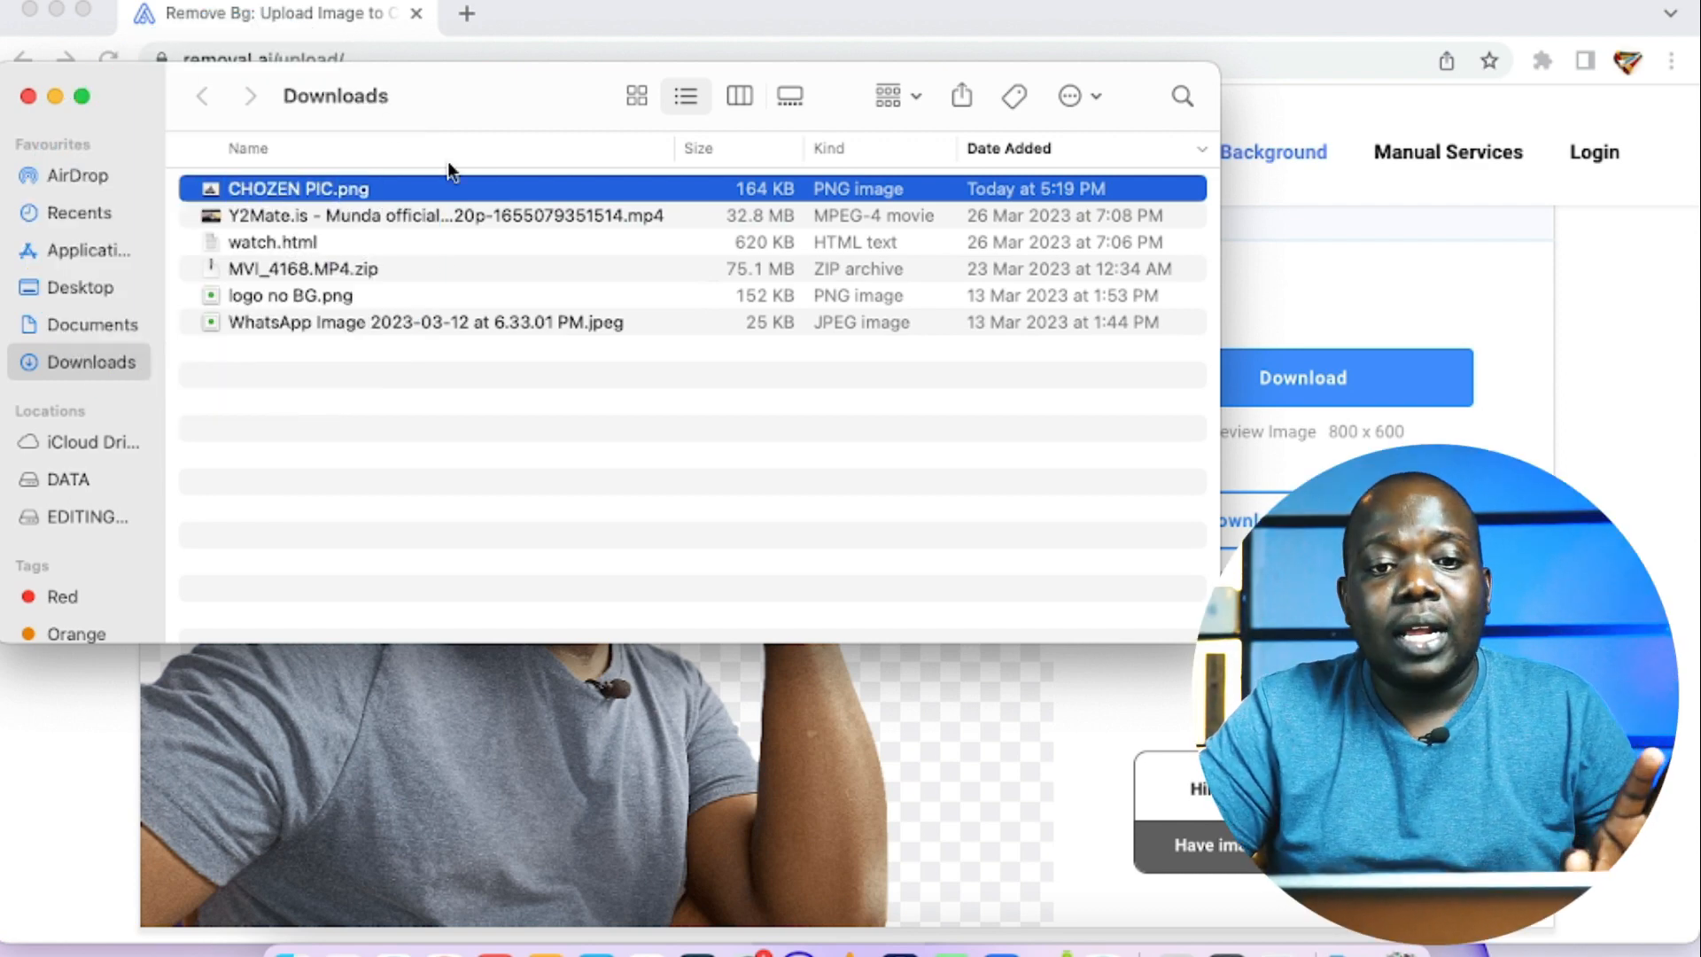
# Step: Close the browser window and the THUMB PIX folder window
pyautogui.click(675, 10)
pyautogui.click(29, 9)
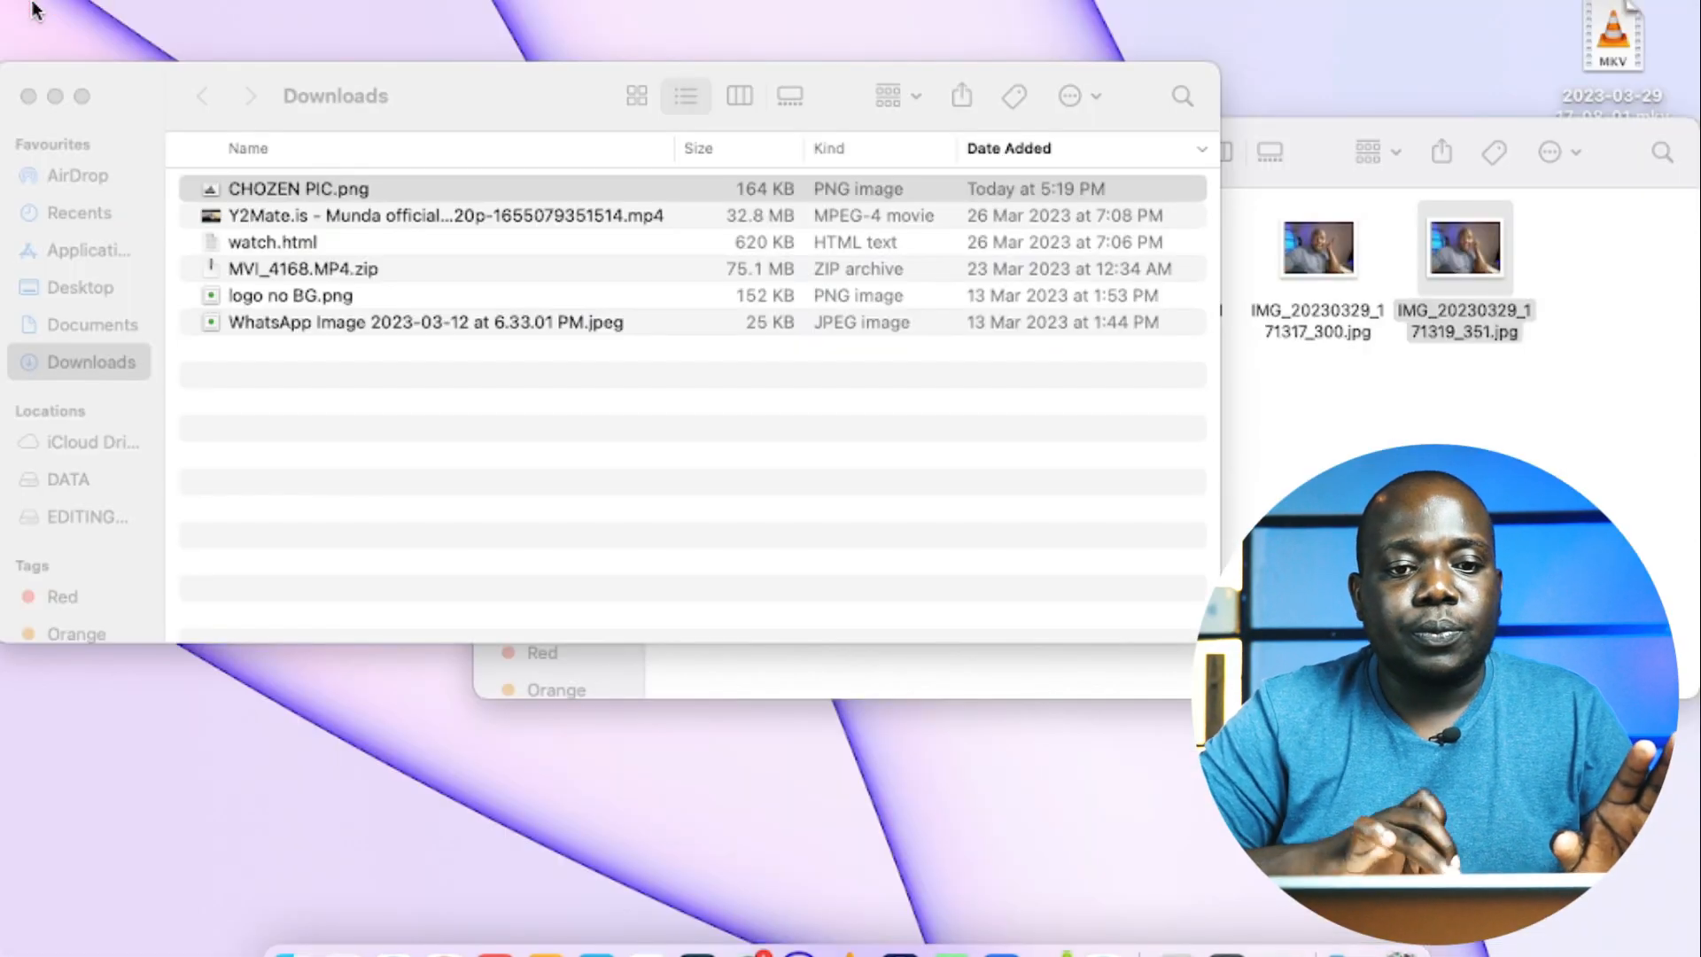
pyautogui.click(1227, 465)
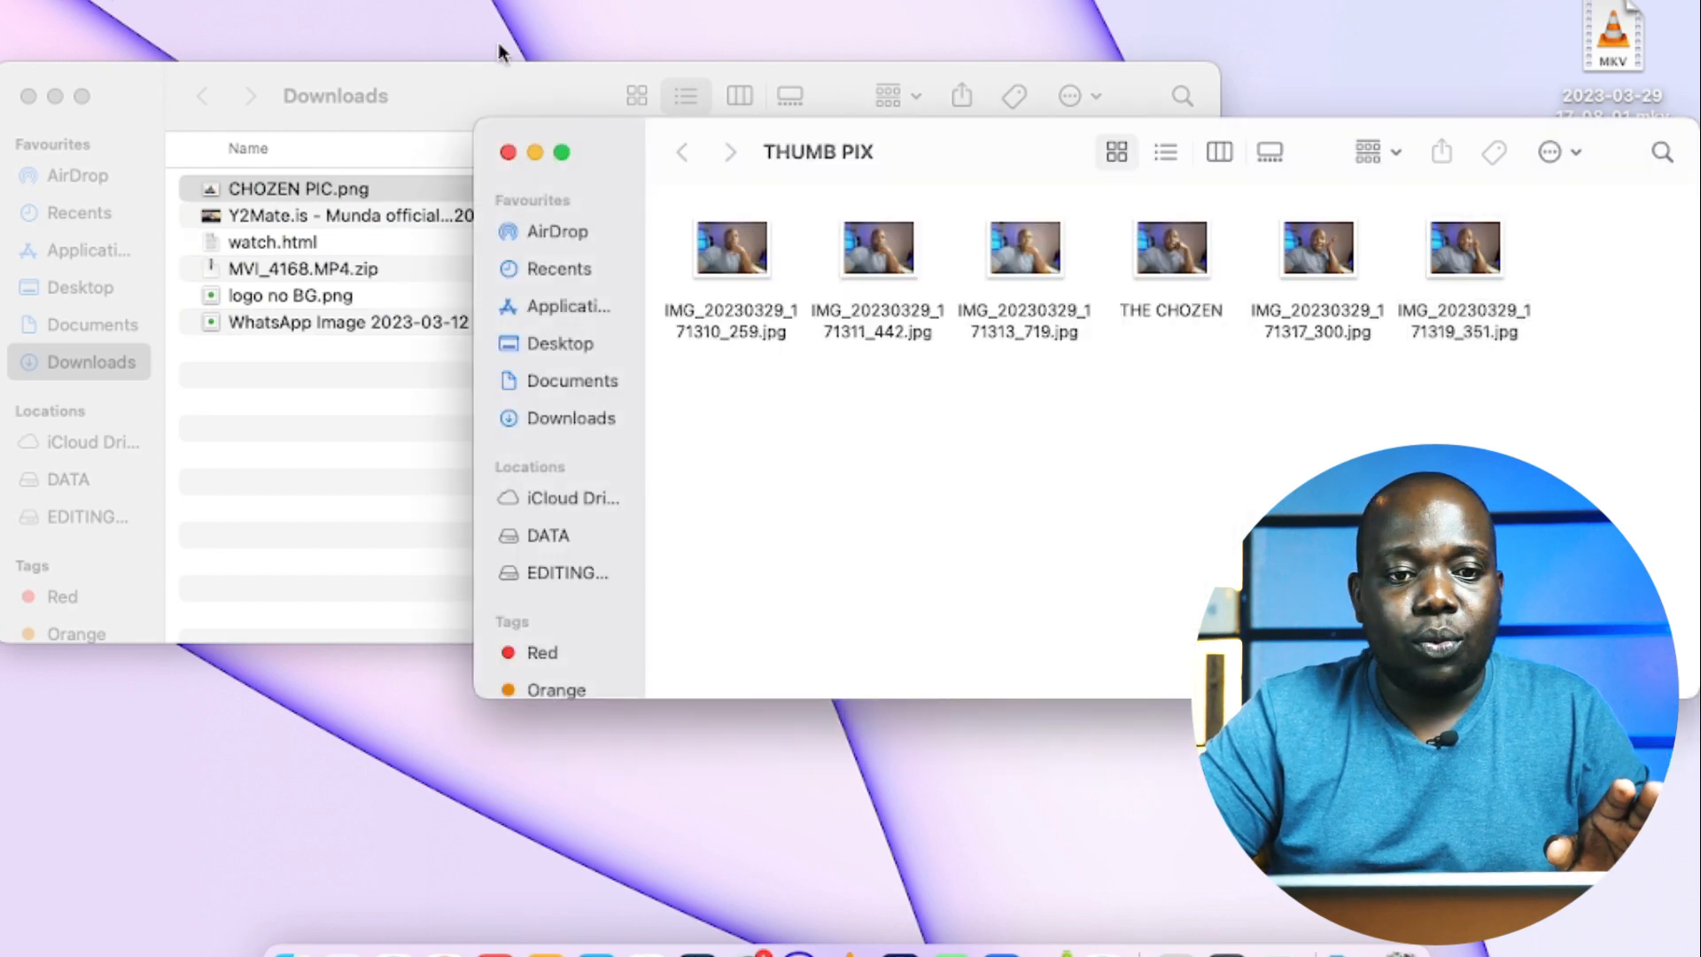
pyautogui.click(508, 152)
pyautogui.click(706, 706)
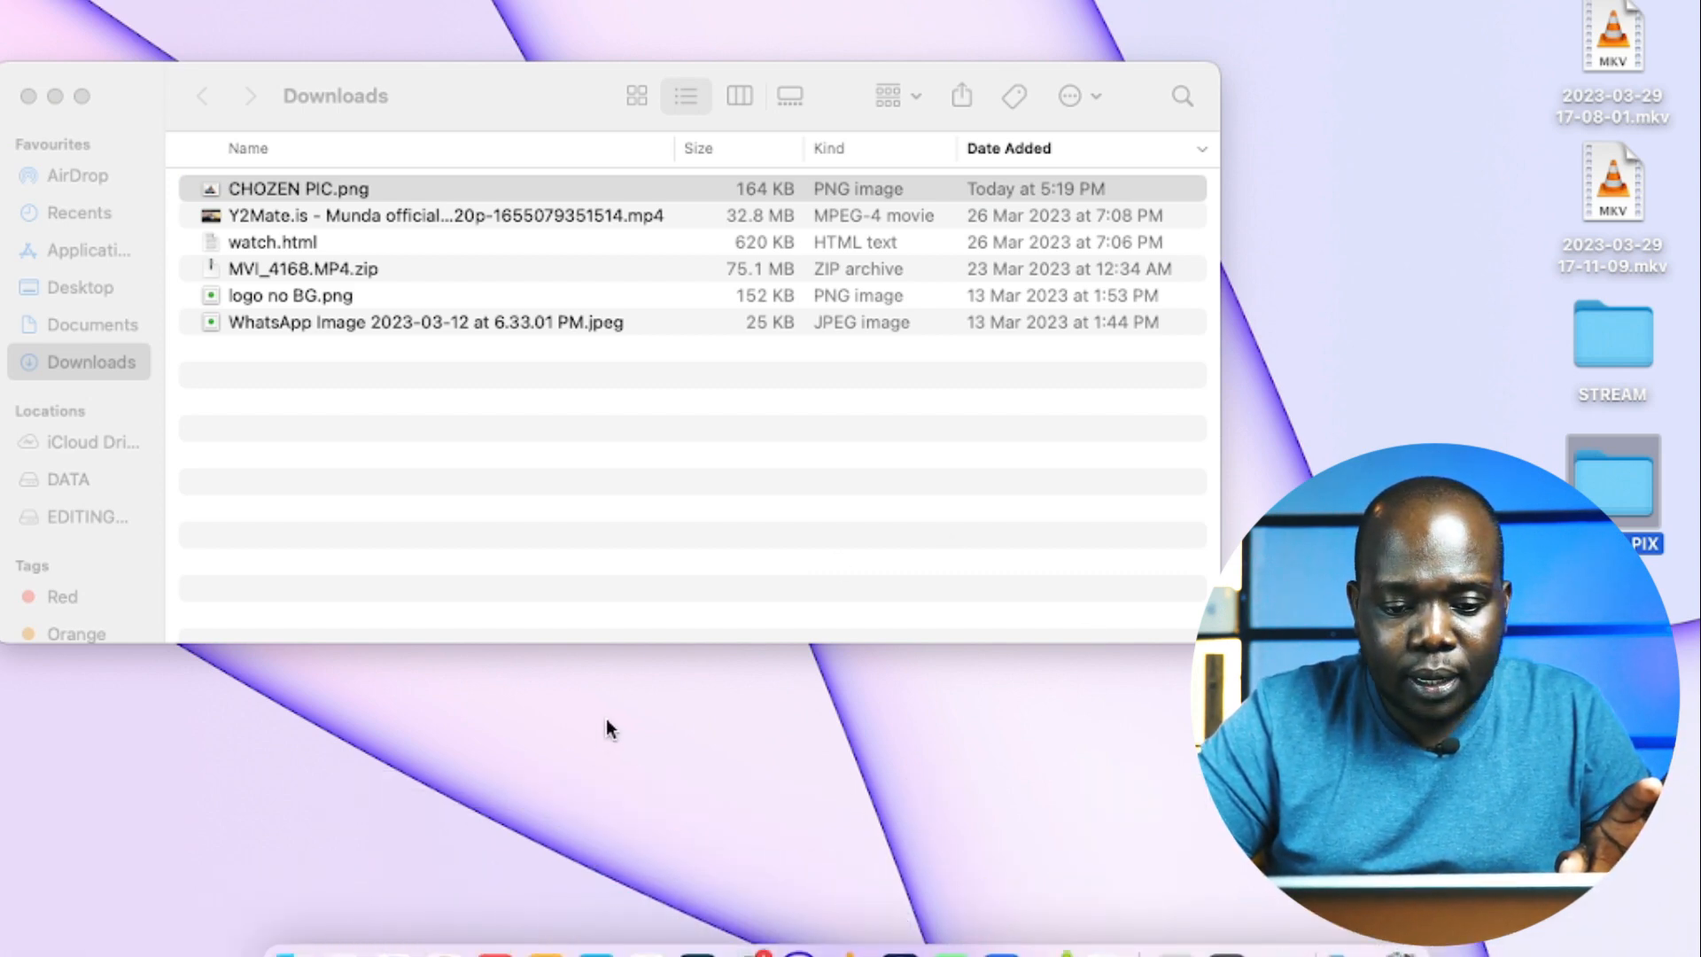
# Step: Switch to Wondershare Filmora and import CHOZEN PIC.png from Downloads into the Project Media folder
pyautogui.click(695, 921)
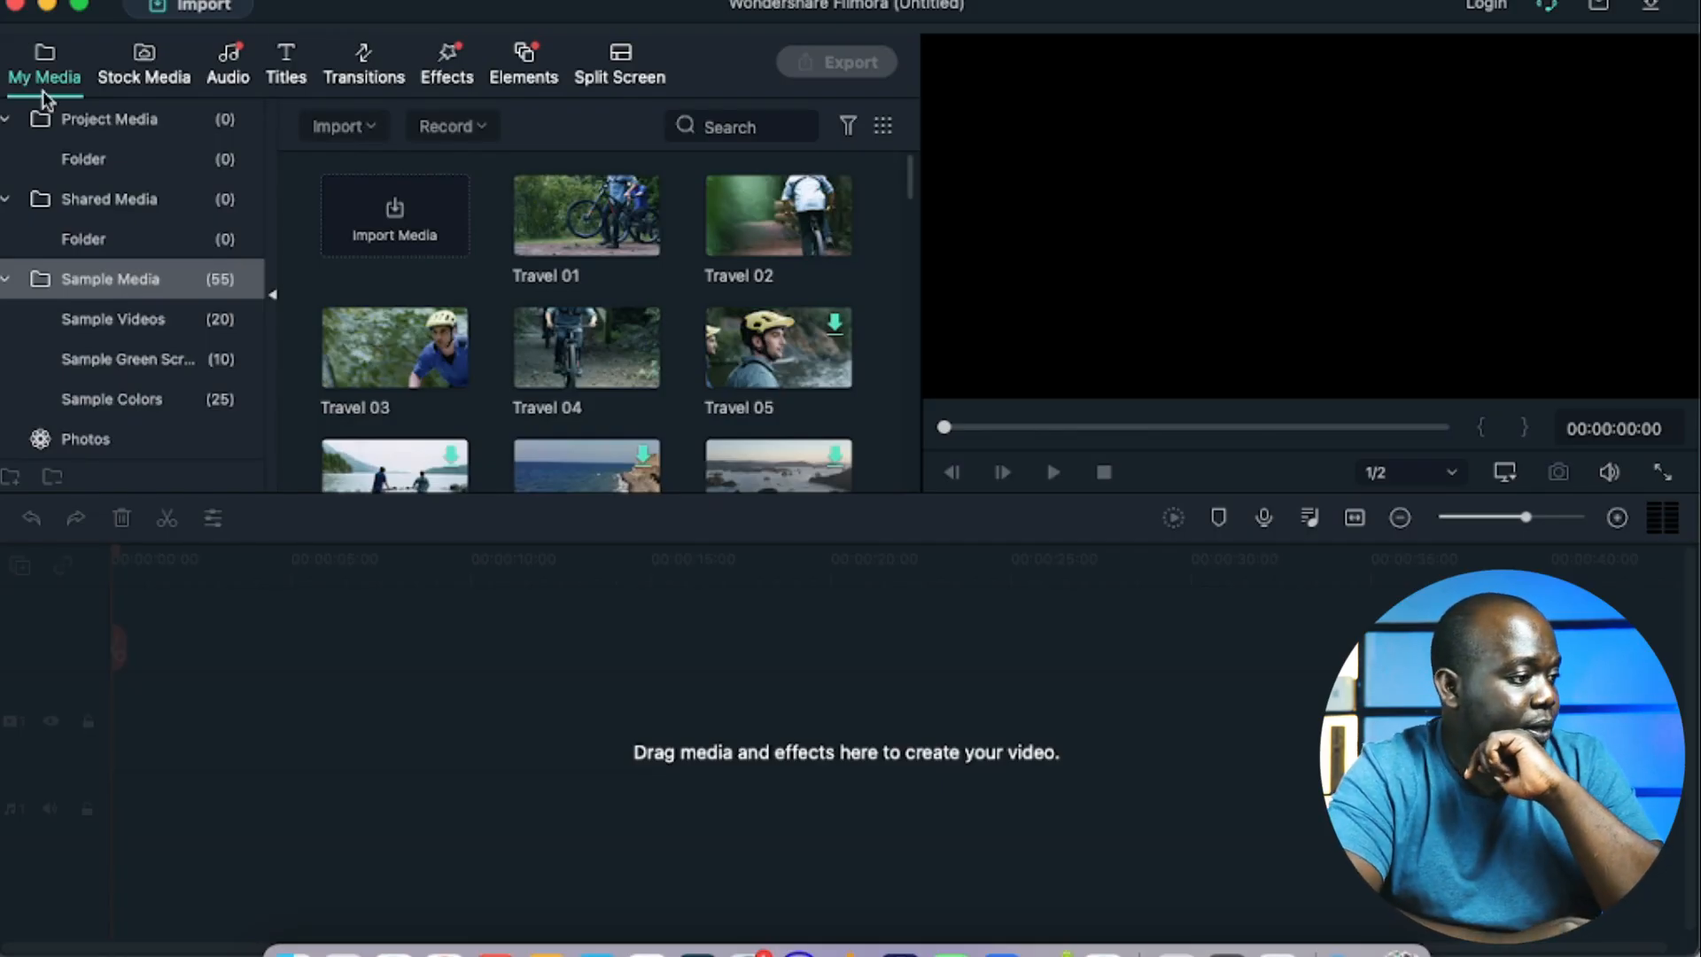
pyautogui.click(99, 124)
pyautogui.click(609, 410)
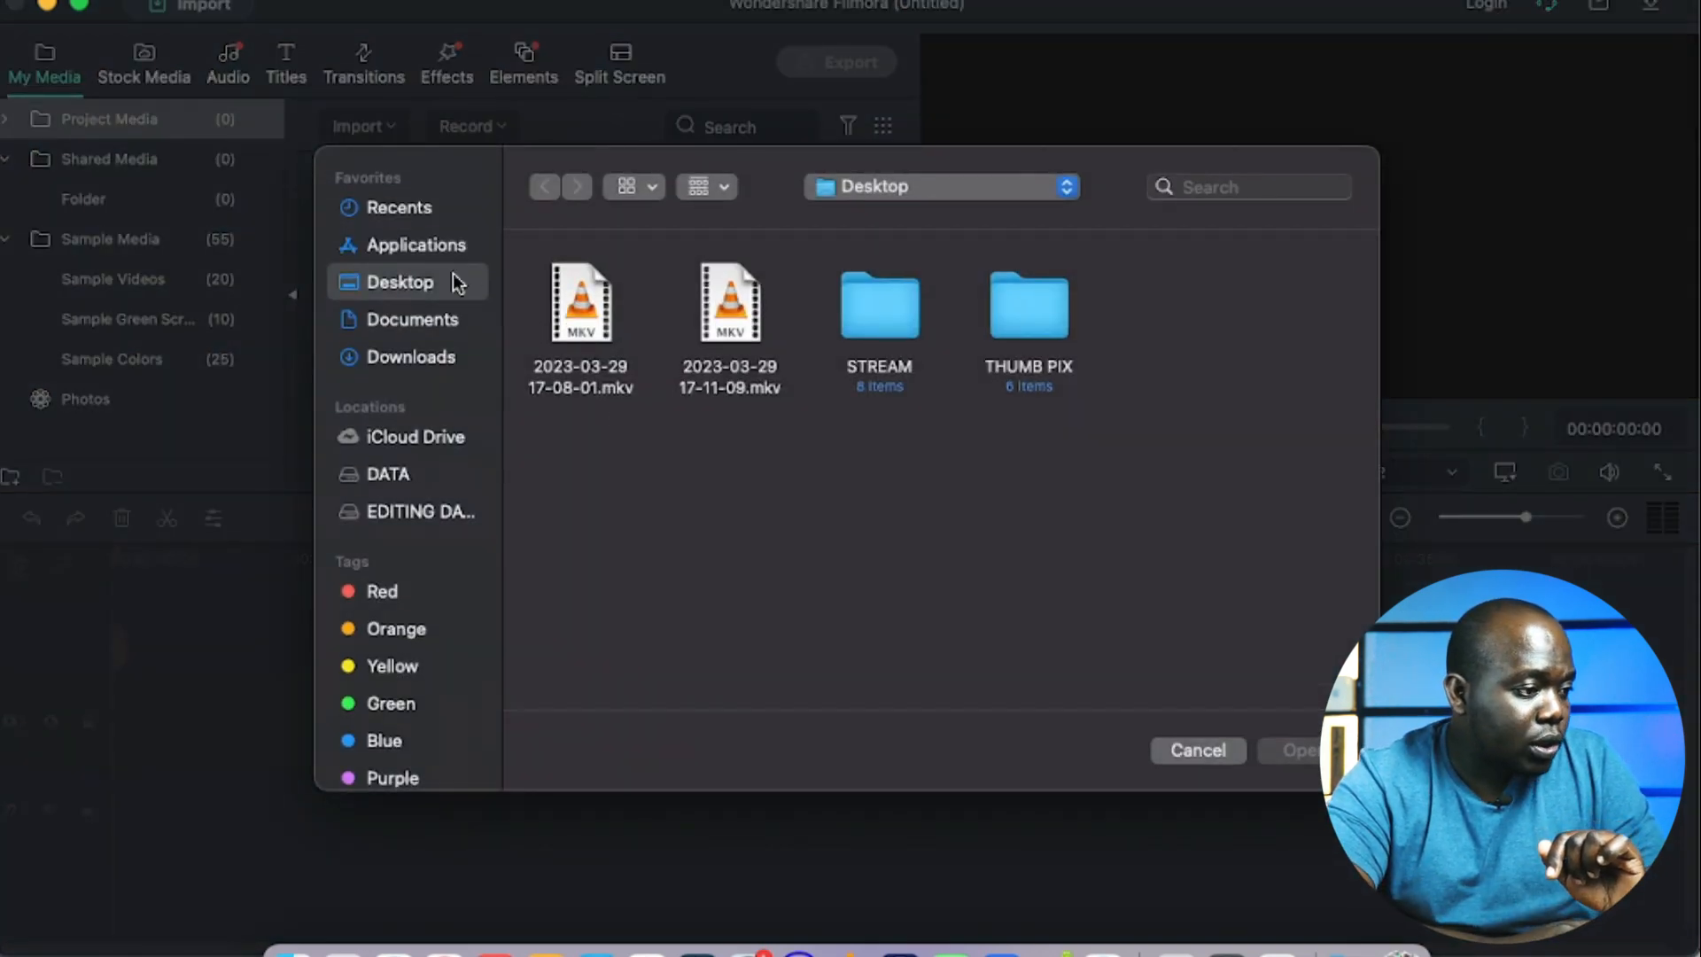
pyautogui.click(395, 356)
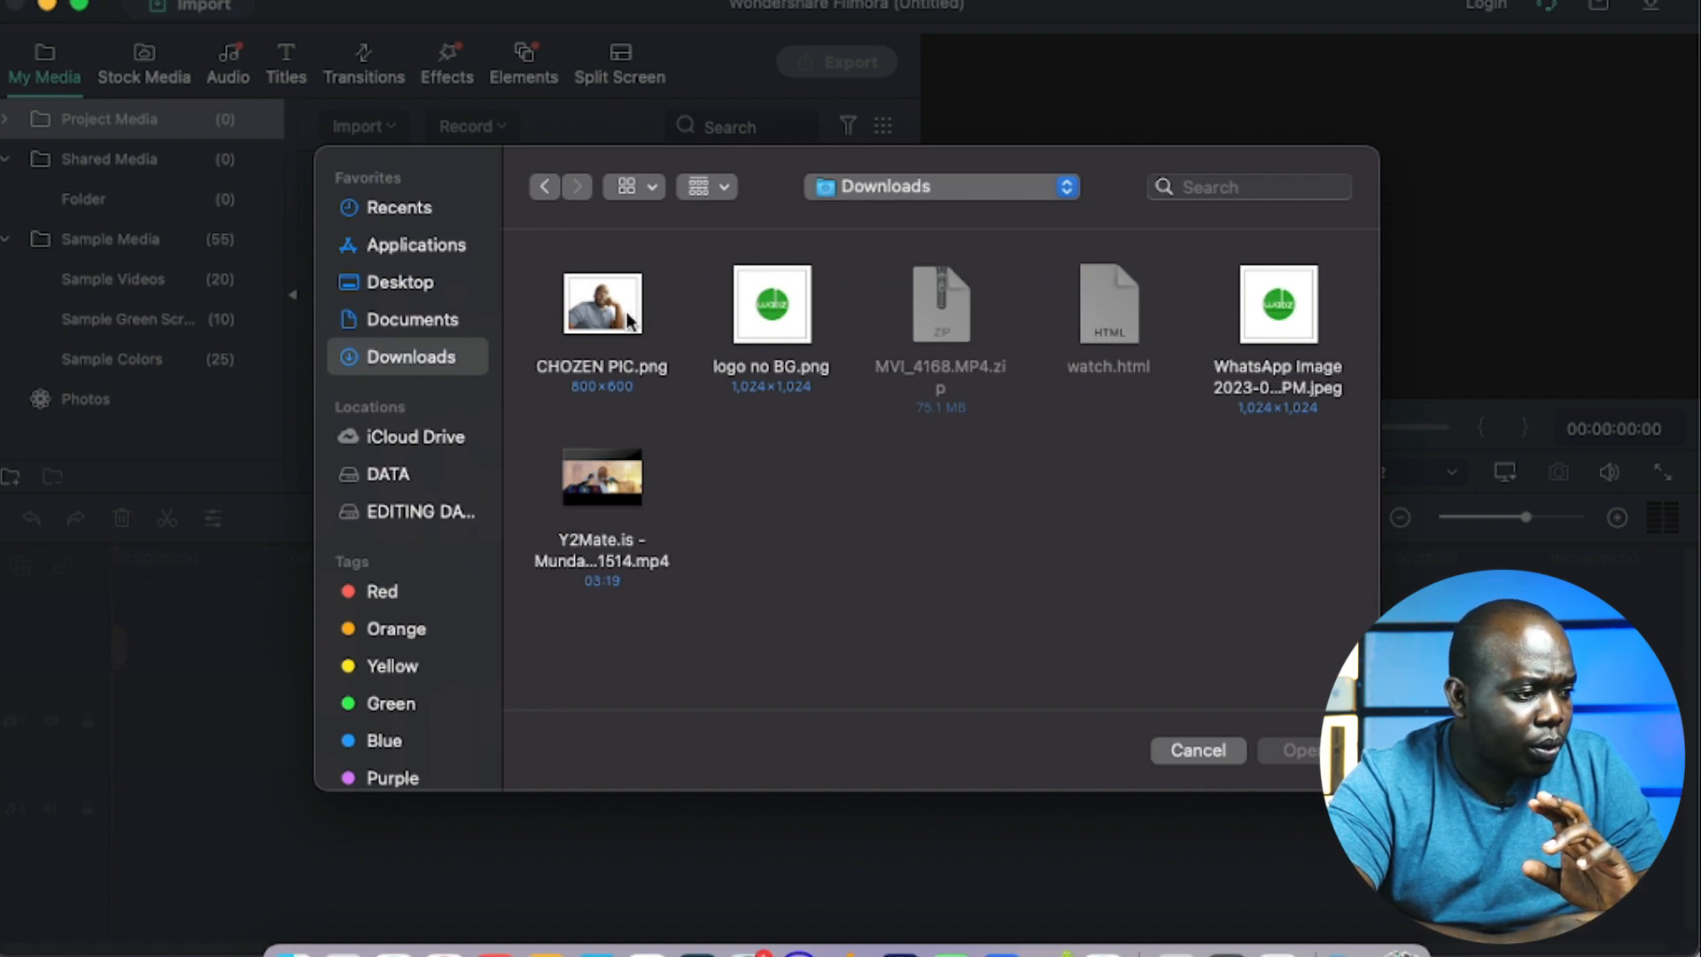
pyautogui.doubleClick(629, 321)
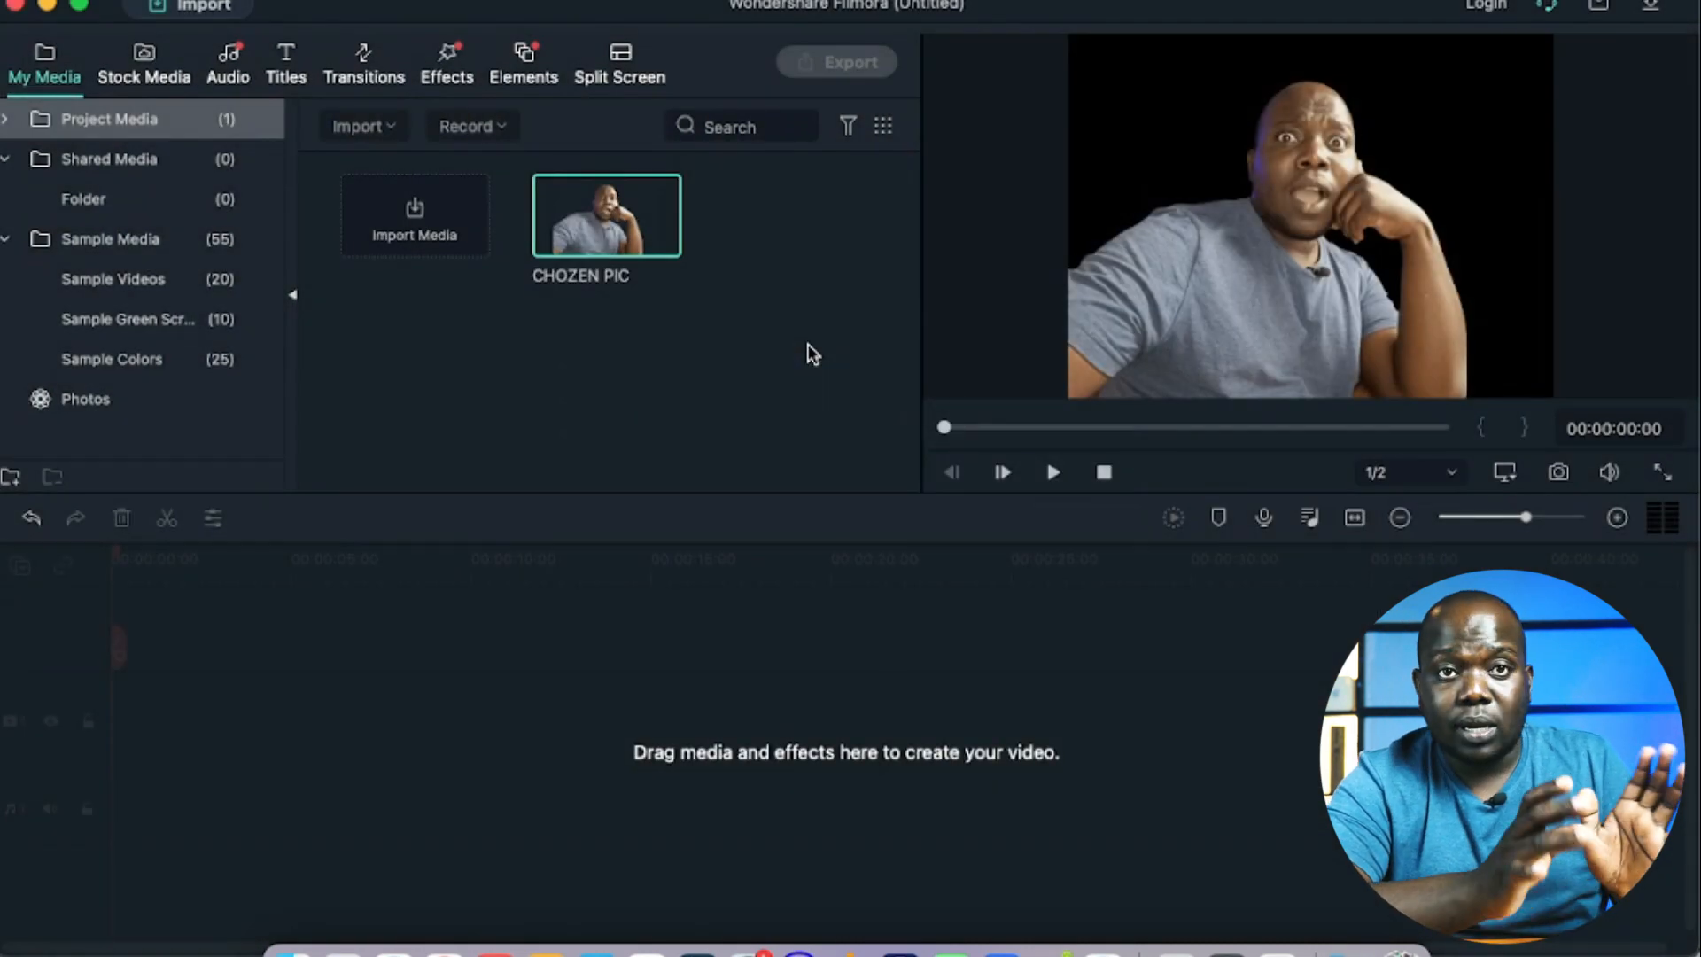
pyautogui.moveTo(549, 186)
pyautogui.click(456, 655)
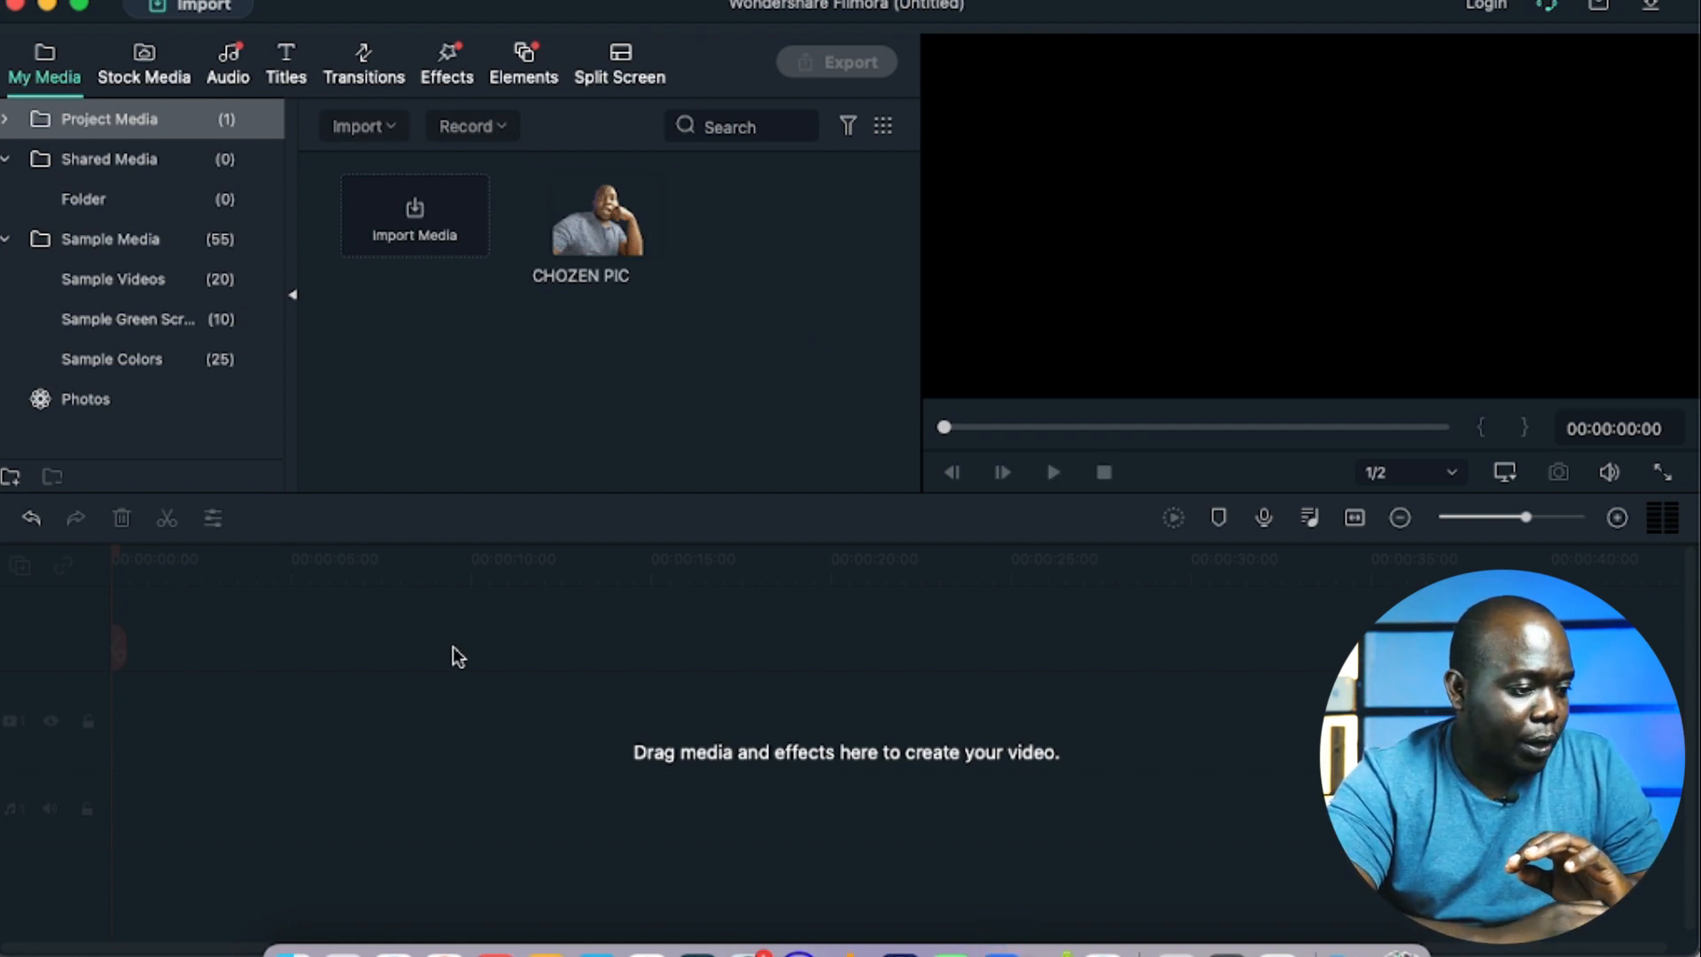
pyautogui.moveTo(613, 250)
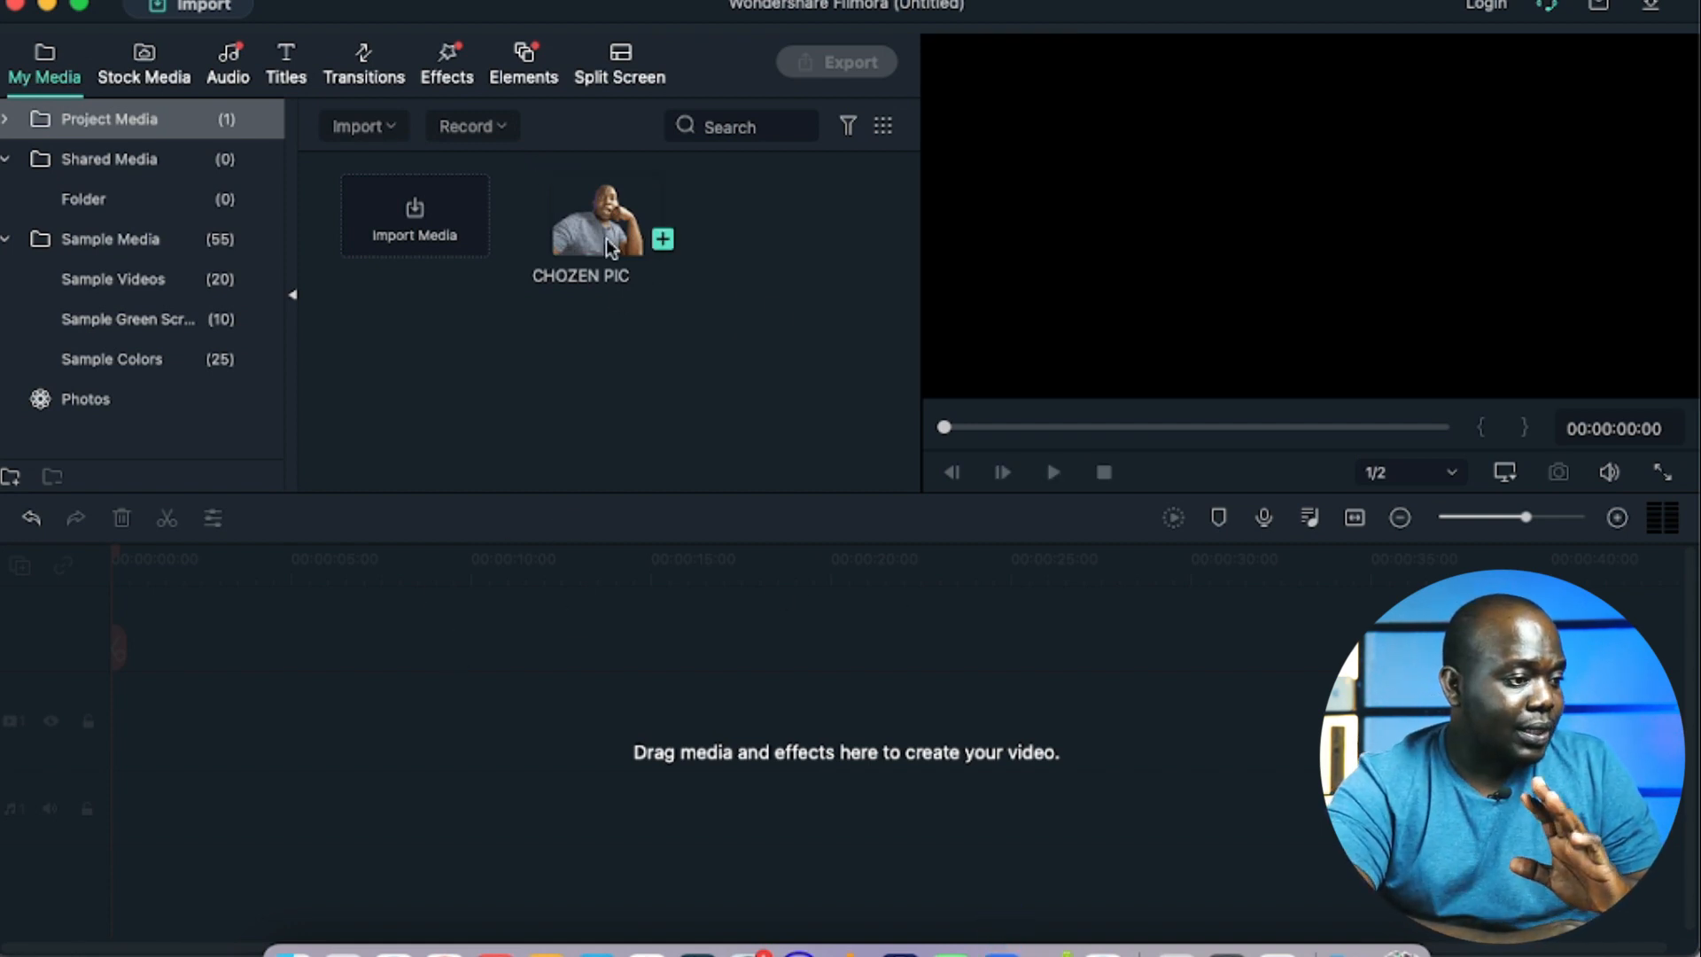
# Step: Place CHOZEN PIC at the start of video track 1 and confirm the project settings at 16:9, 1920 x 1080, 30 fps
pyautogui.moveTo(587, 240); pyautogui.dragTo(118, 721)
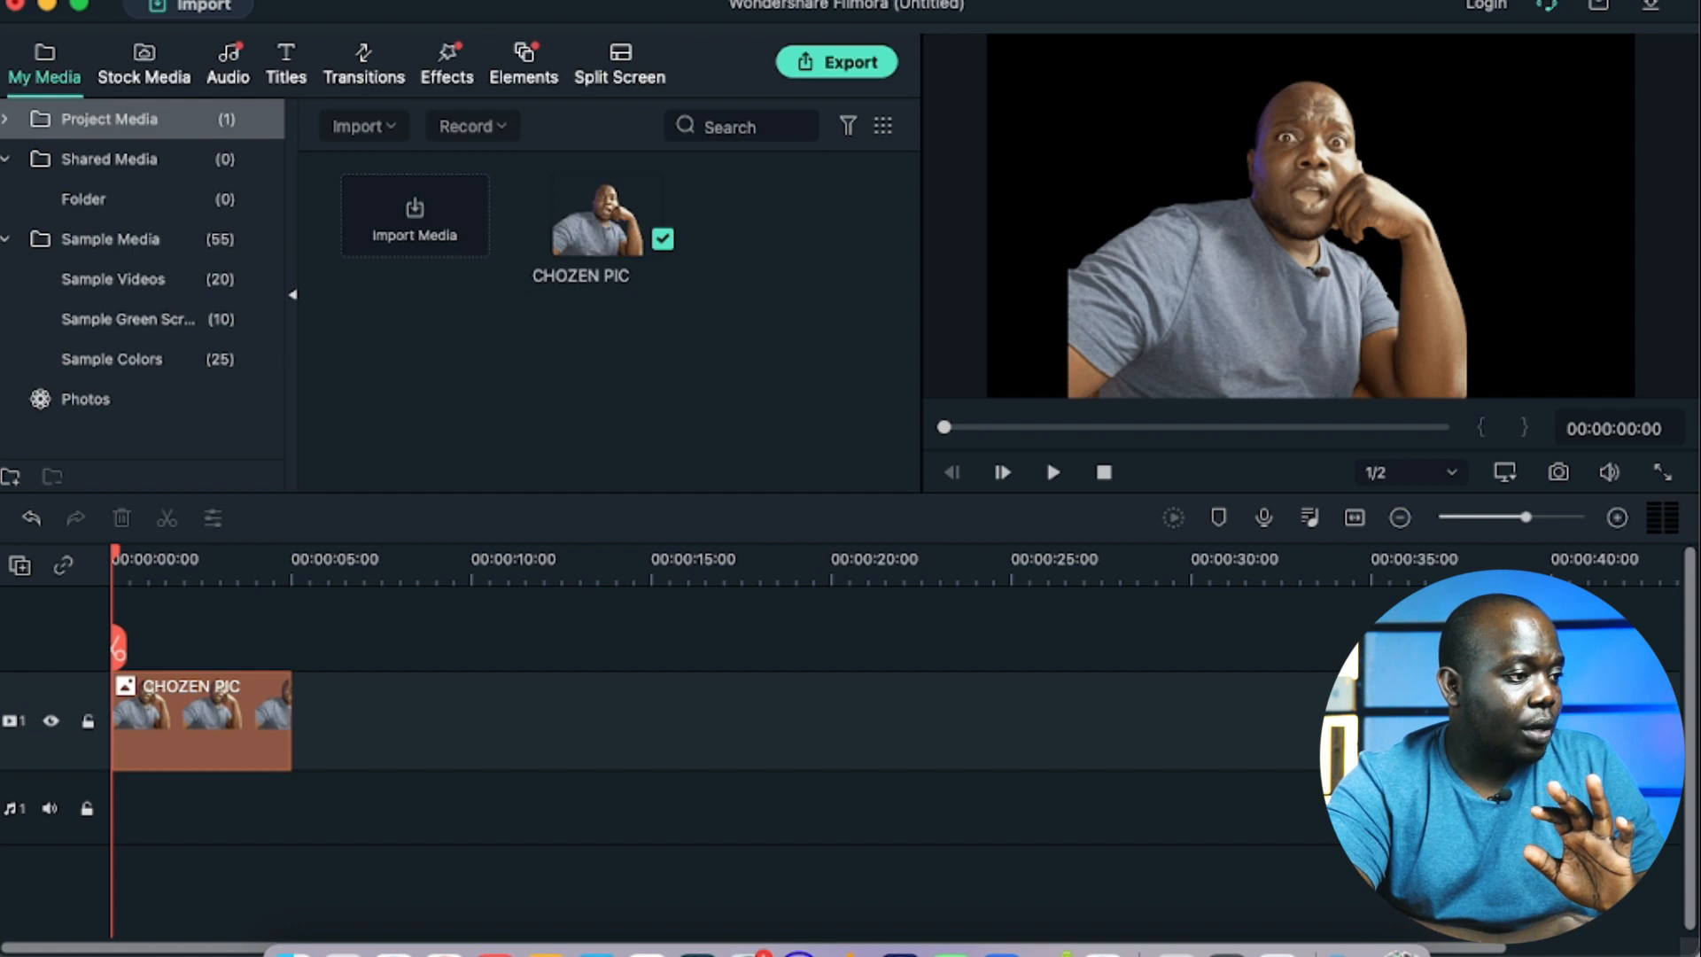
pyautogui.click(282, 0)
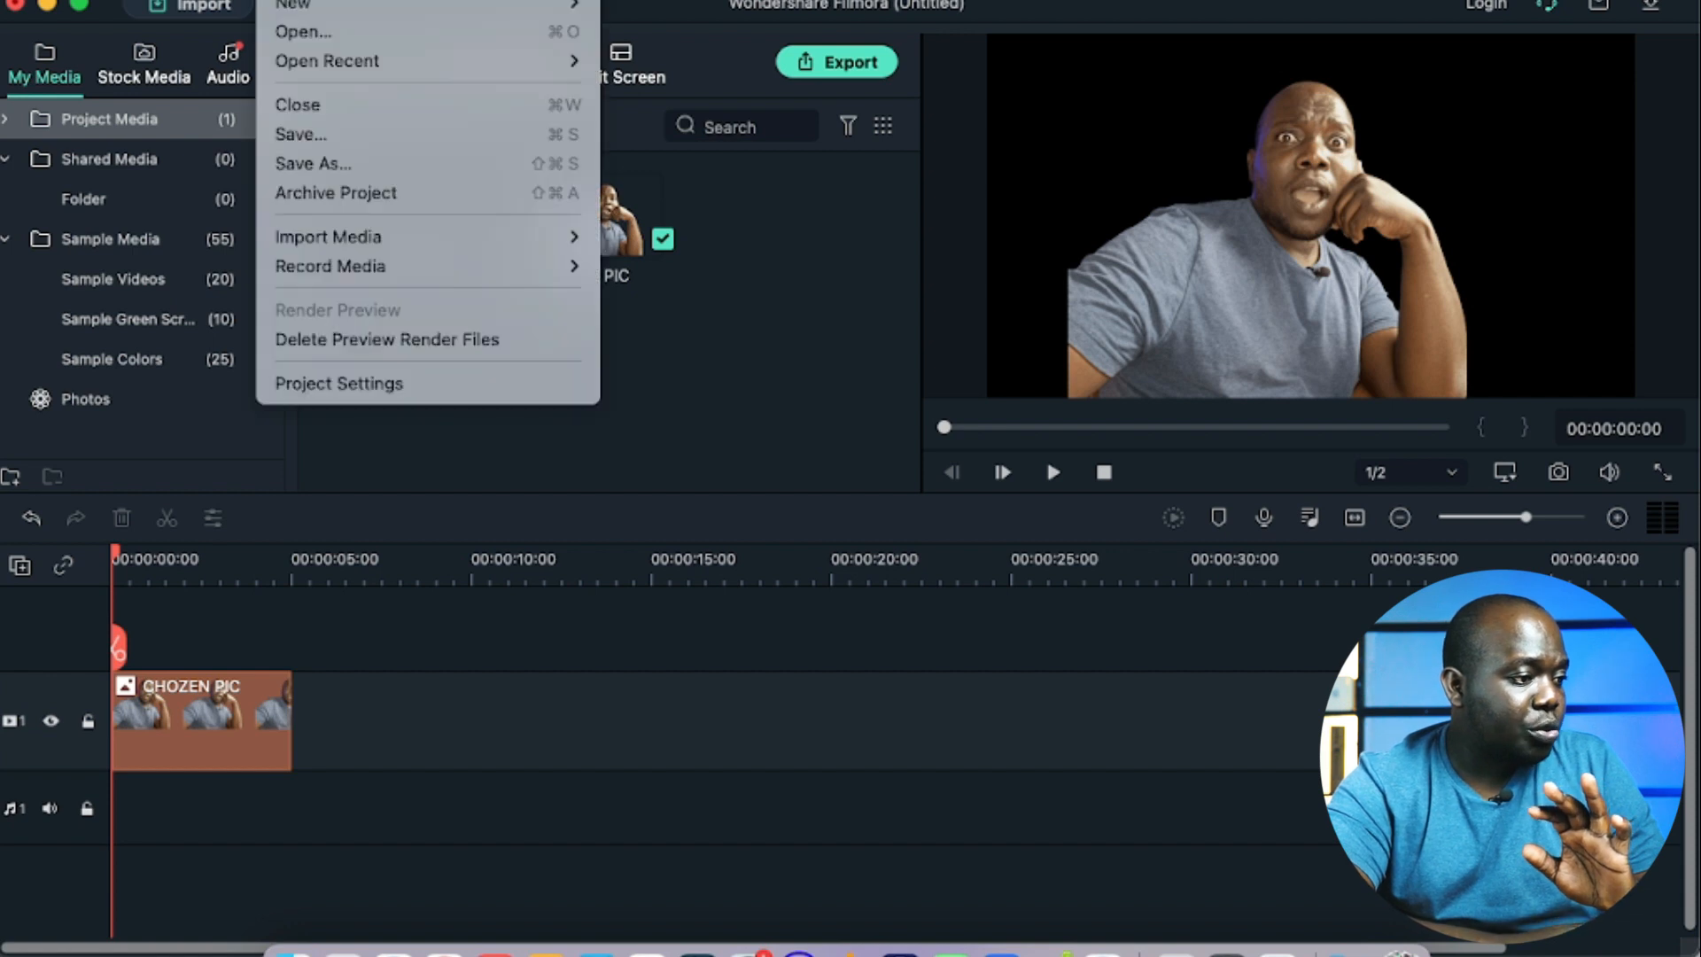
pyautogui.click(398, 390)
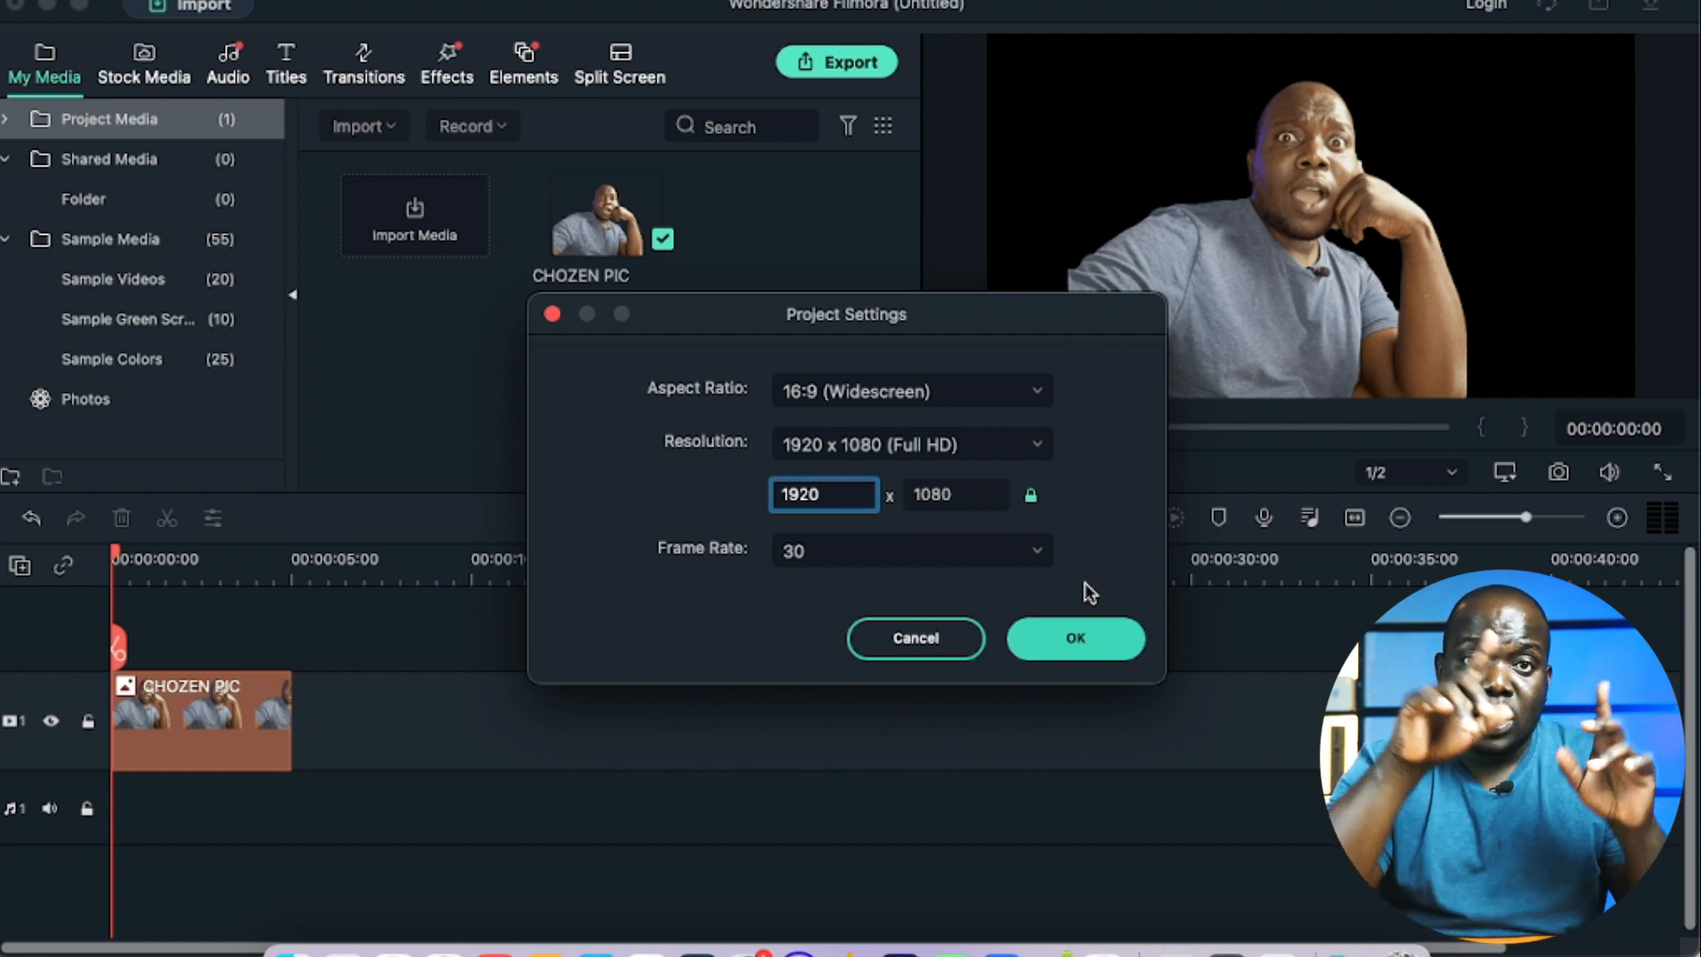
pyautogui.click(1070, 645)
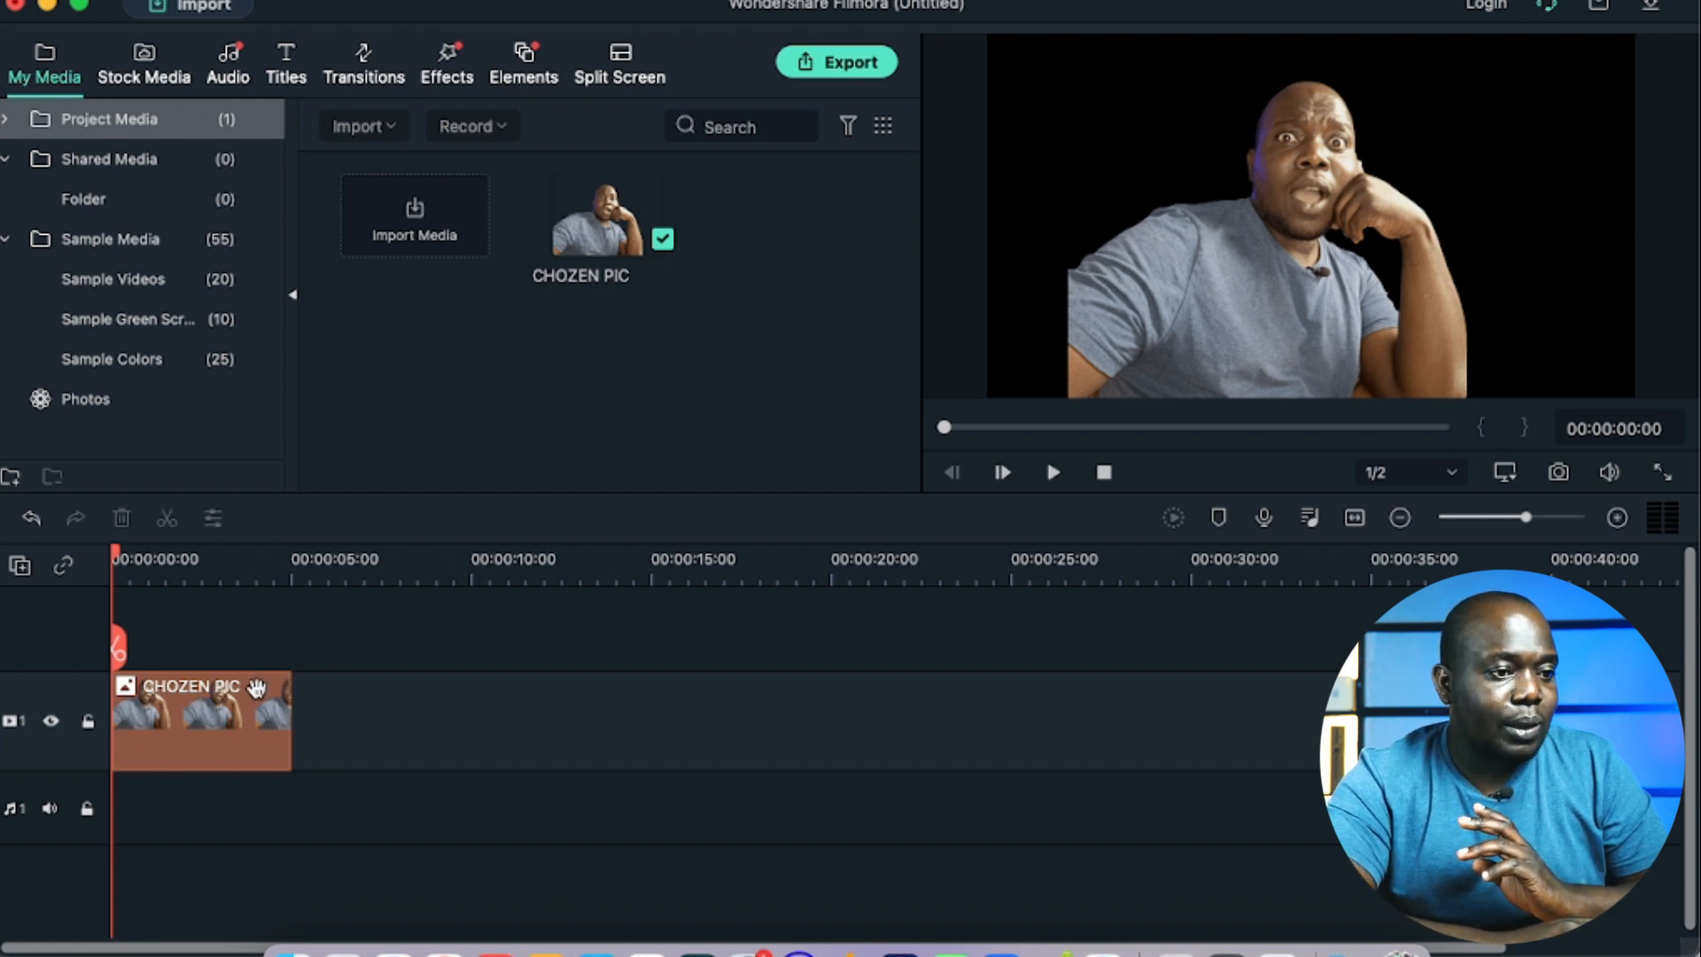
# Step: Open the color settings of the CHOZEN PIC clip on the timeline
pyautogui.doubleClick(259, 687)
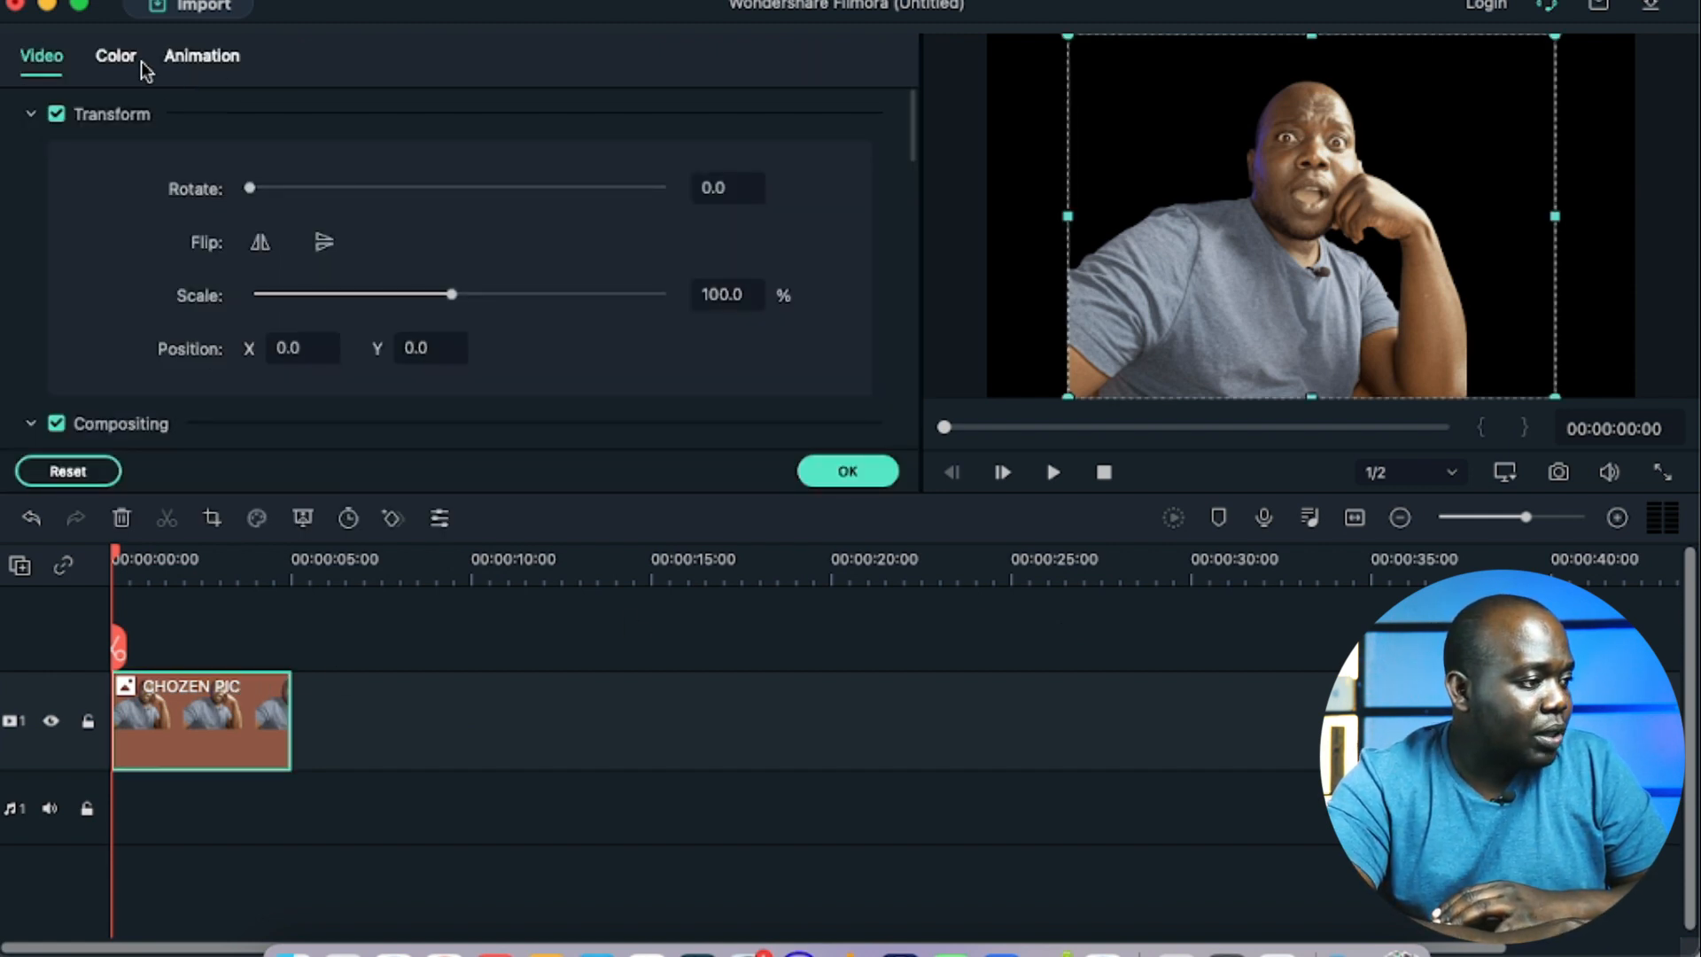
pyautogui.click(126, 62)
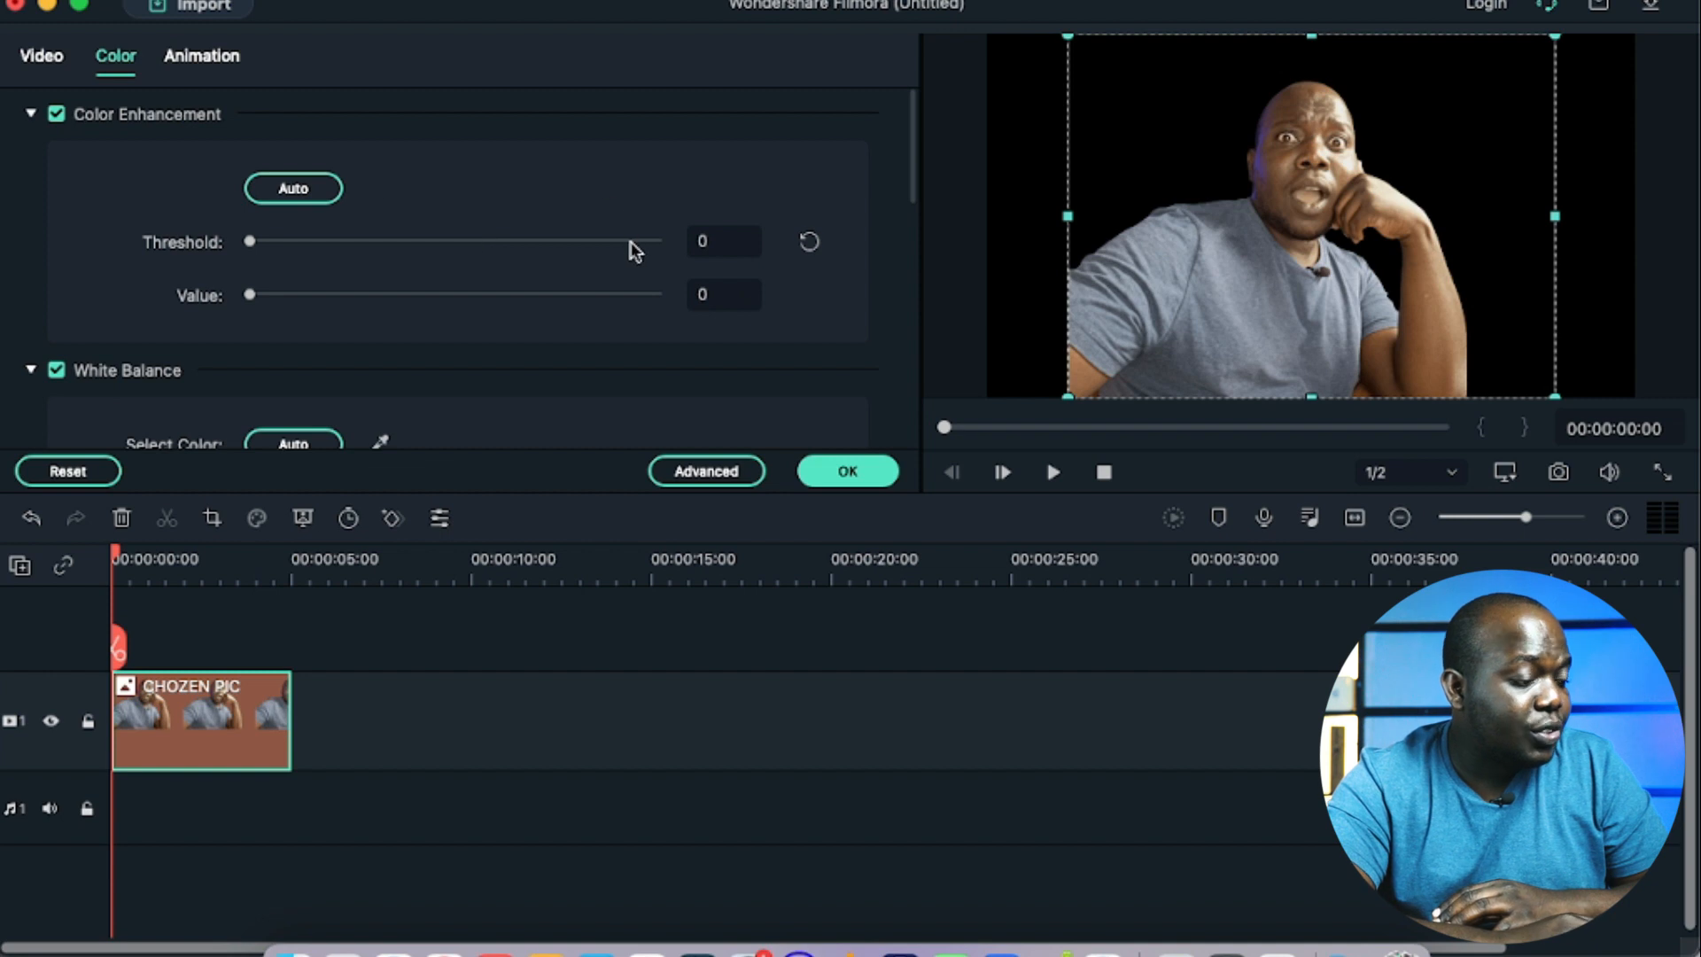
# Step: Set the clip's white balance temperature to -7 and tint to 8
pyautogui.scroll(-5, 706, 291)
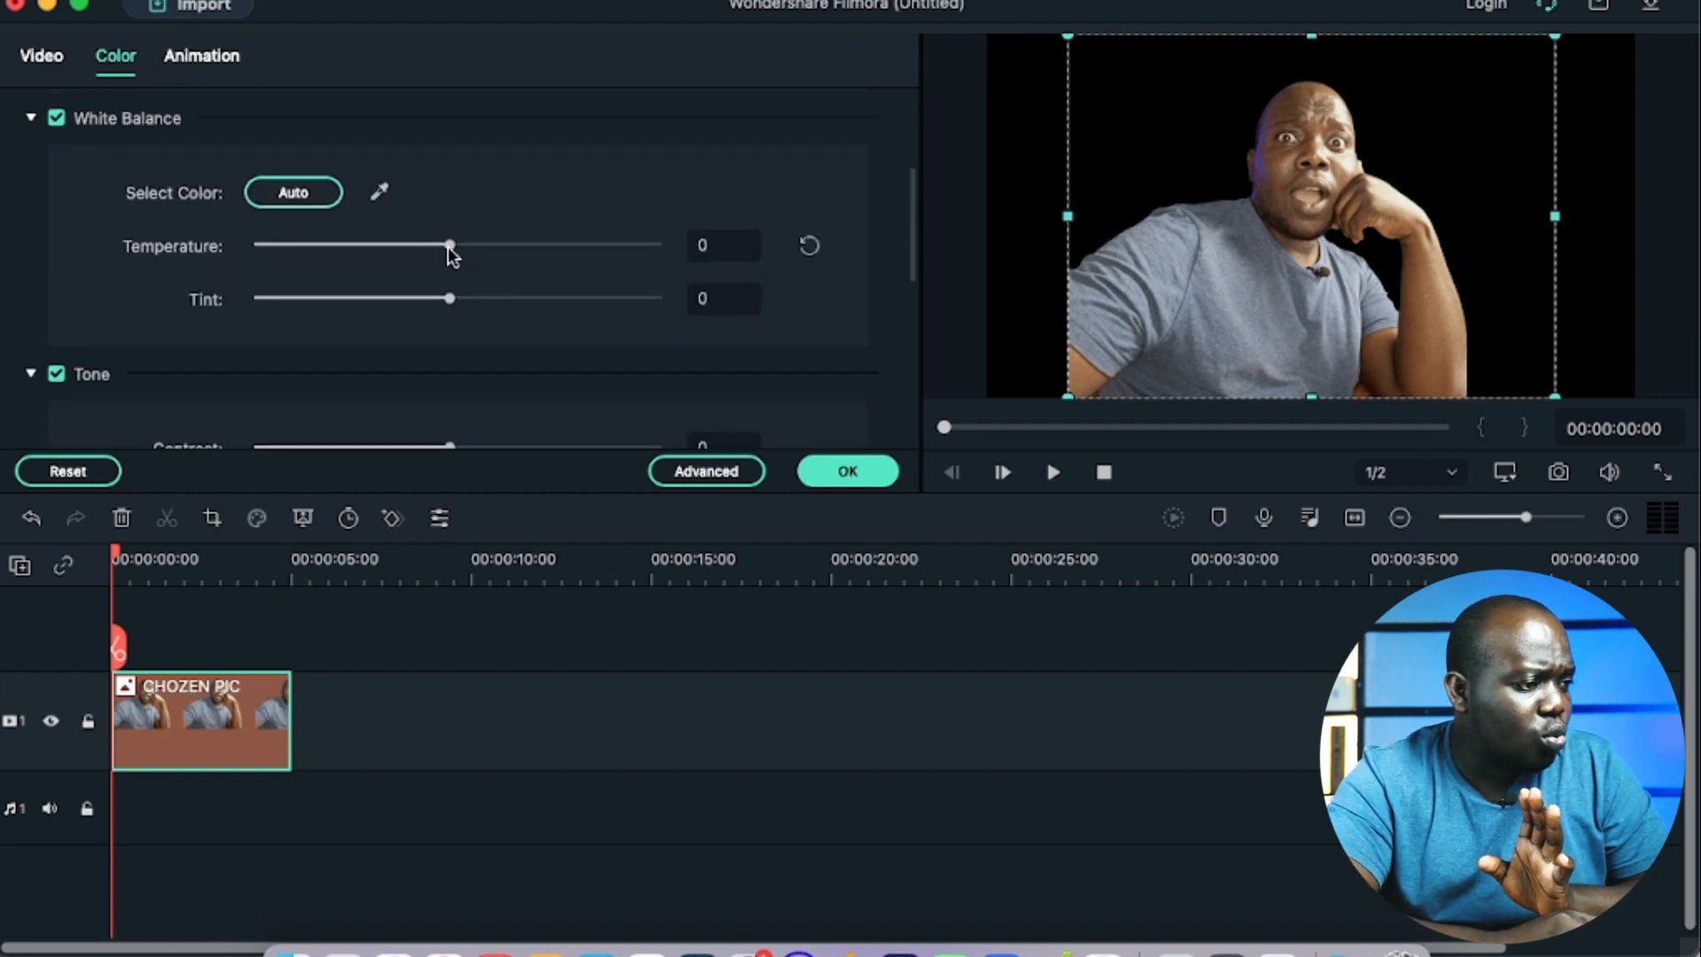
pyautogui.click(321, 196)
pyautogui.click(434, 194)
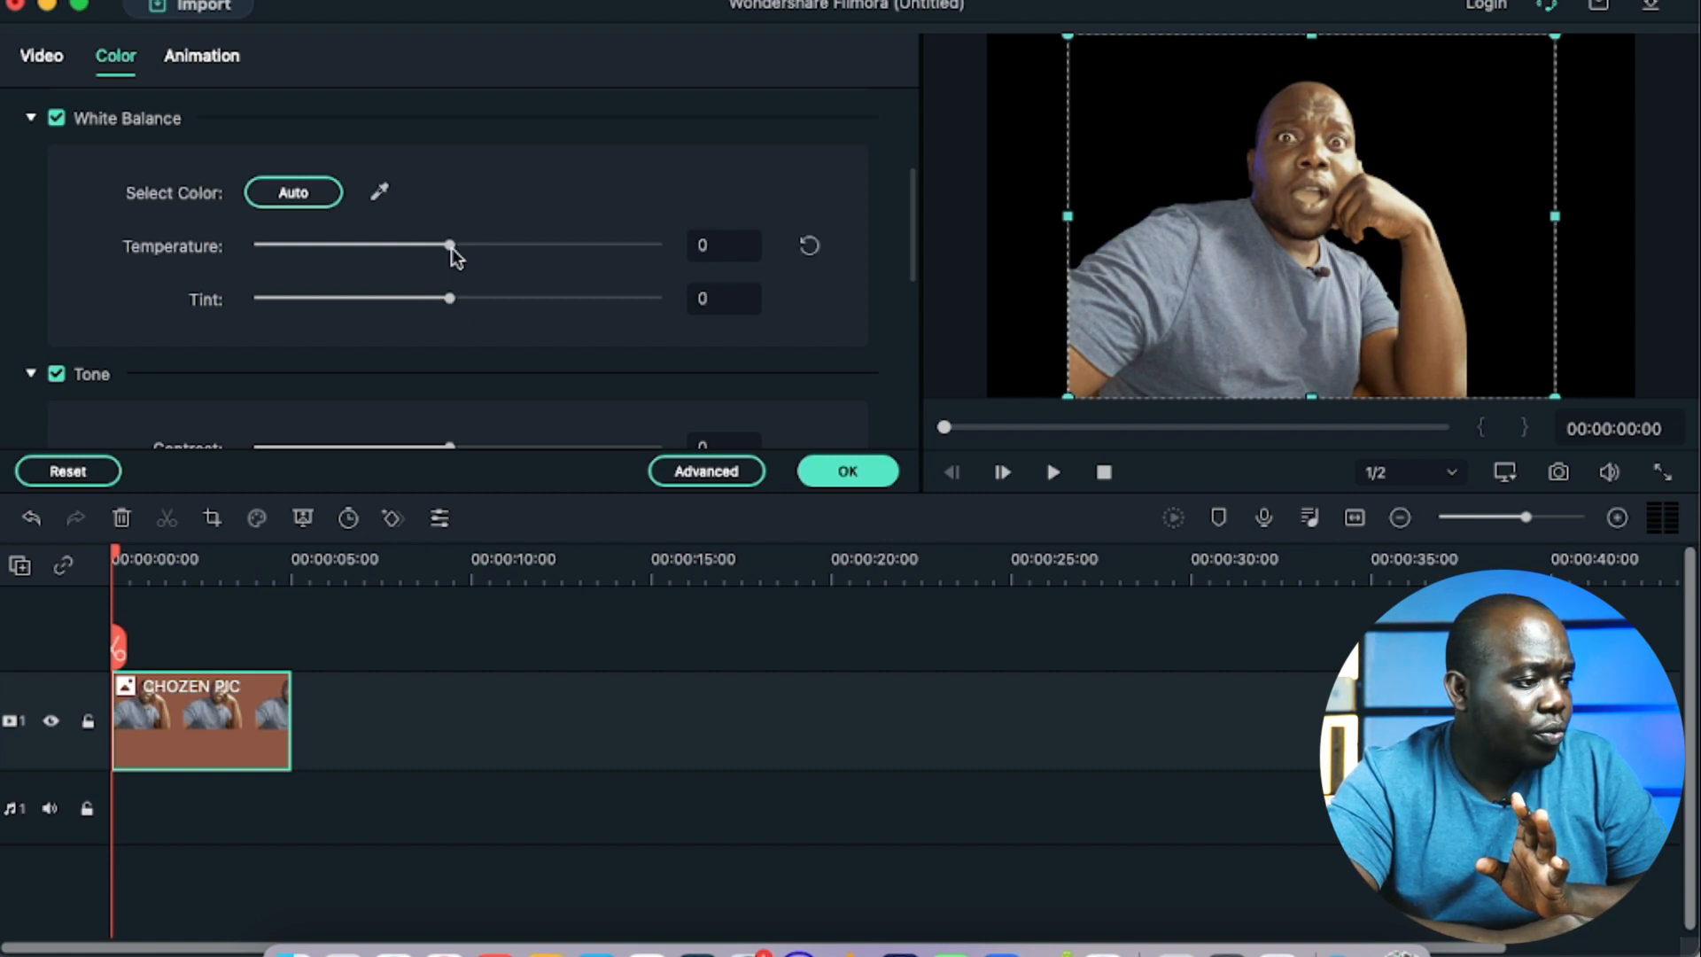
pyautogui.moveTo(450, 250); pyautogui.dragTo(466, 299)
pyautogui.scroll(-3, 657, 252)
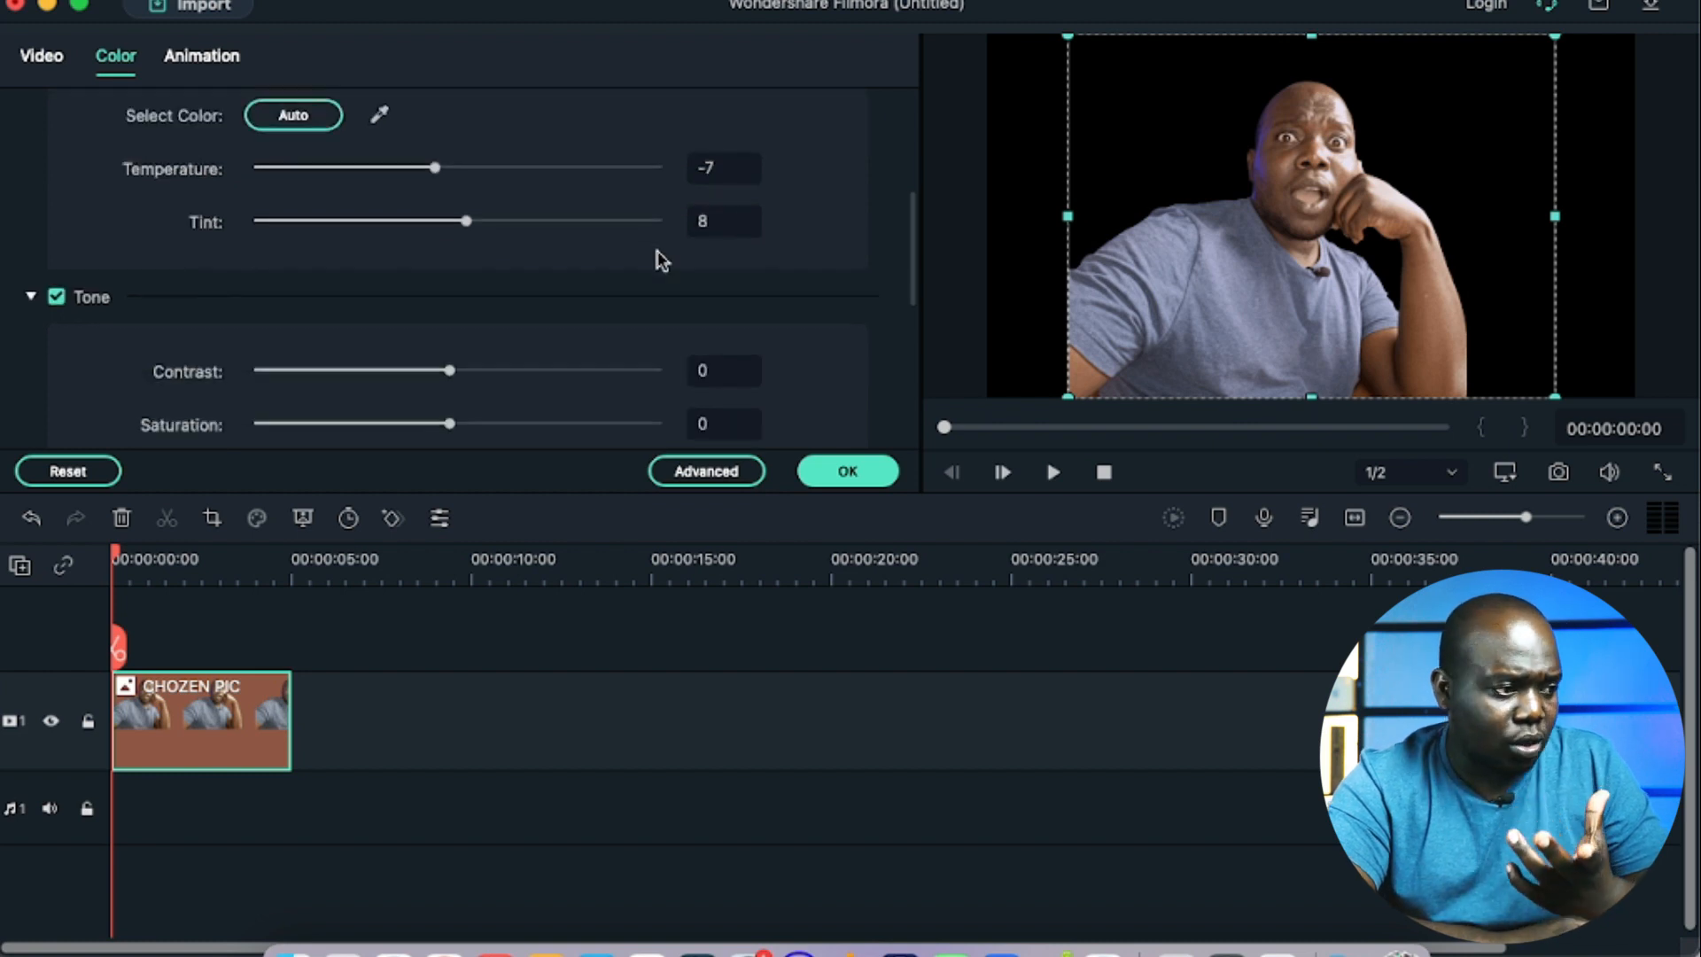
# Step: Open advanced color tuning and compare the Dark Film, Gravity, Harry Potter and House of Cards presets on the cutout
pyautogui.click(722, 472)
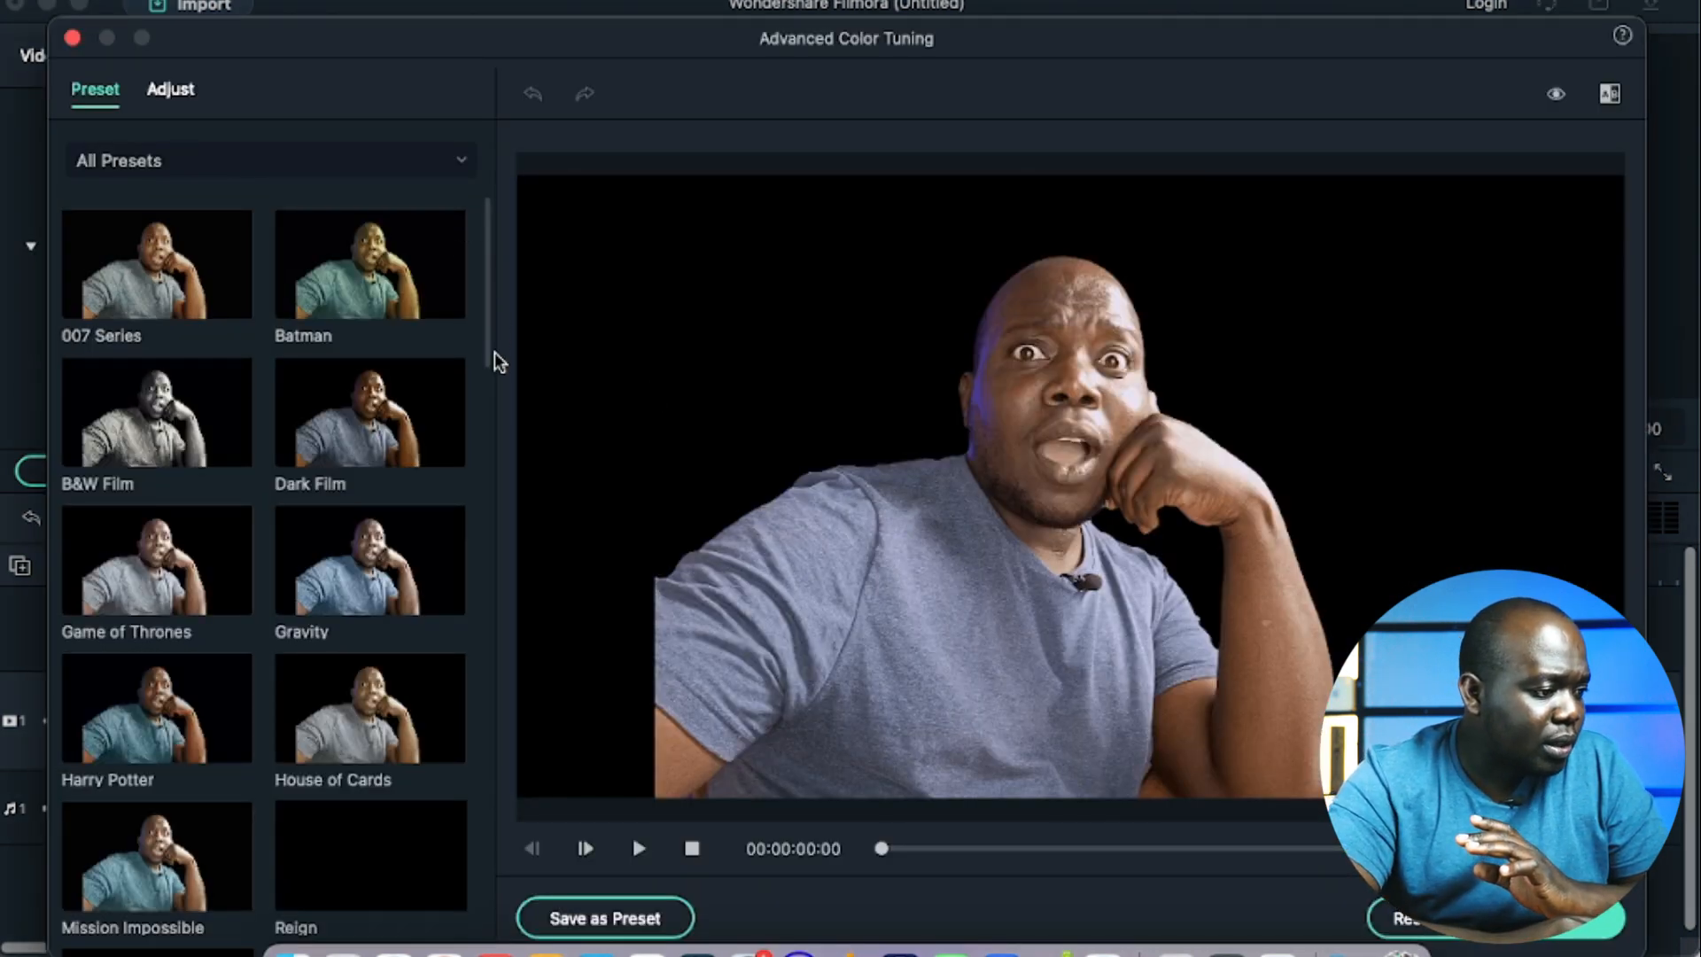
pyautogui.click(405, 432)
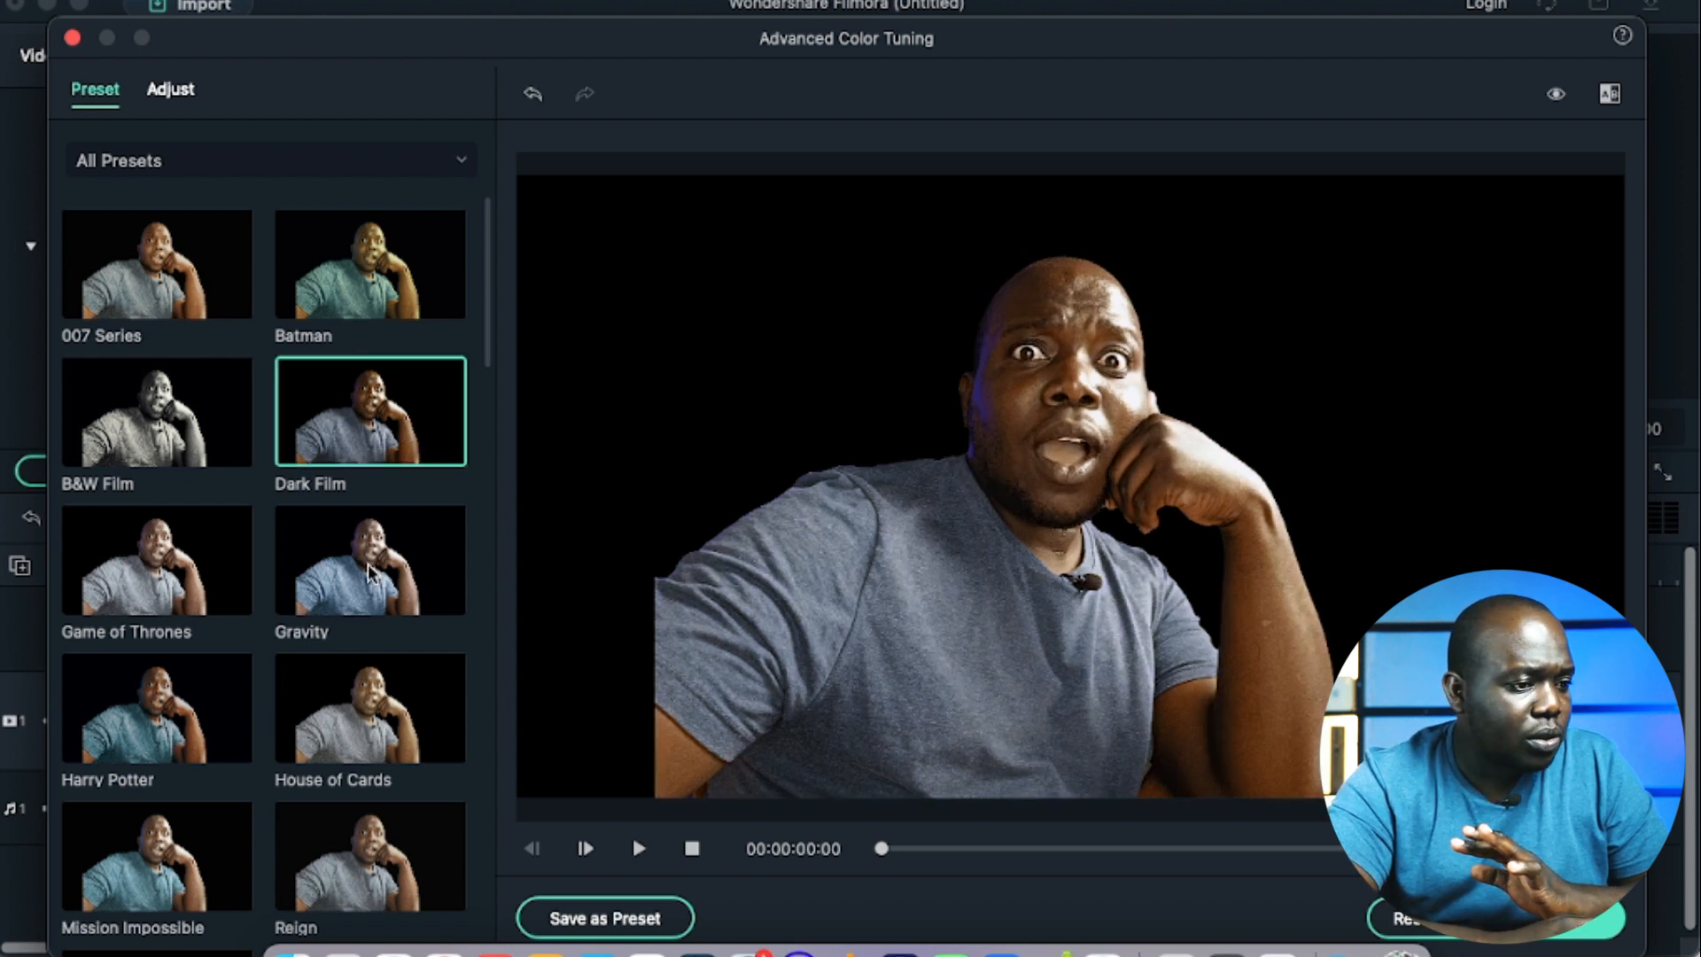
pyautogui.click(369, 571)
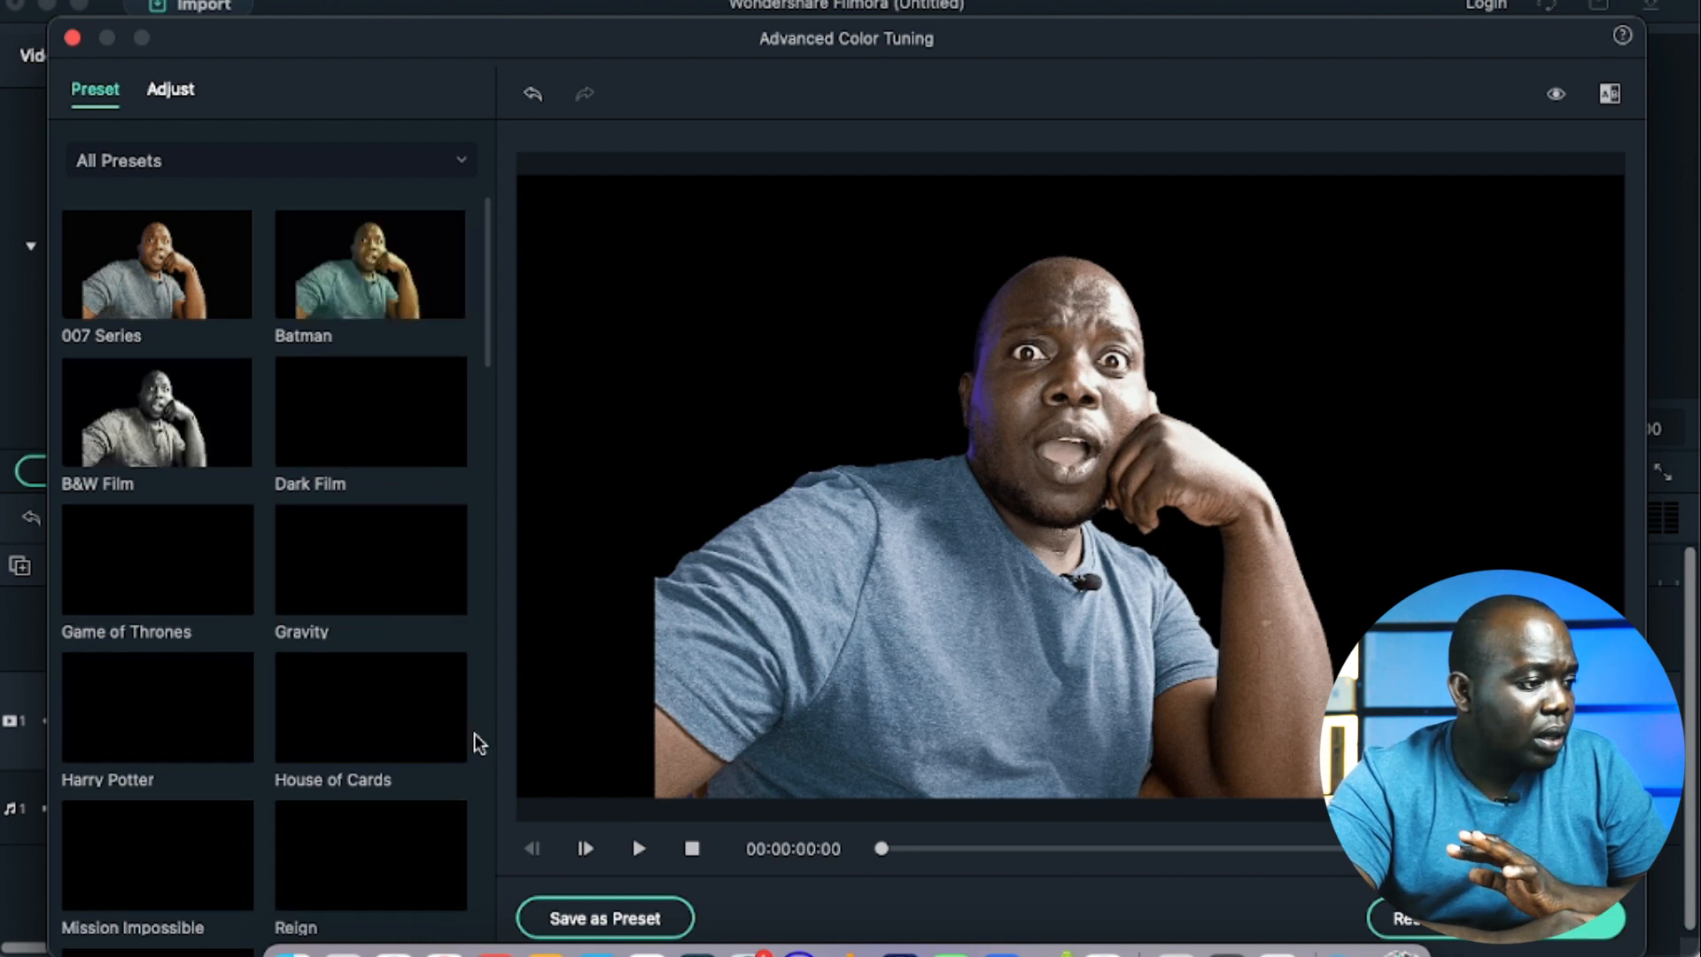
pyautogui.click(182, 719)
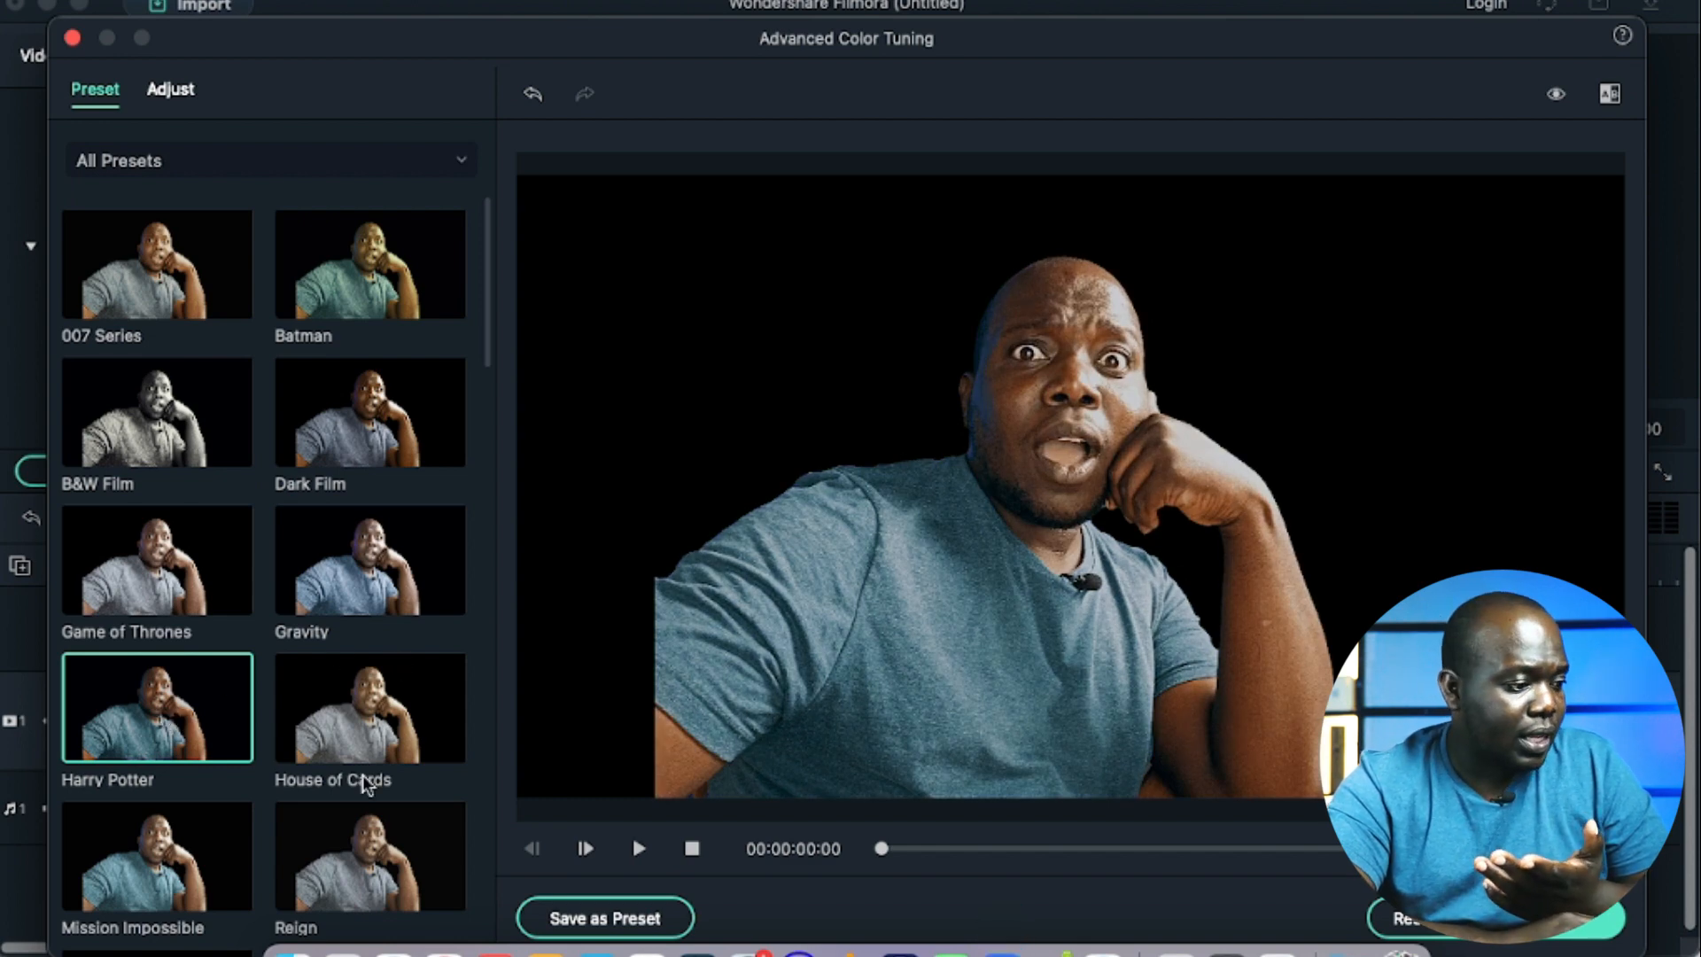
pyautogui.scroll(-3, 407, 709)
pyautogui.scroll(-6, 408, 708)
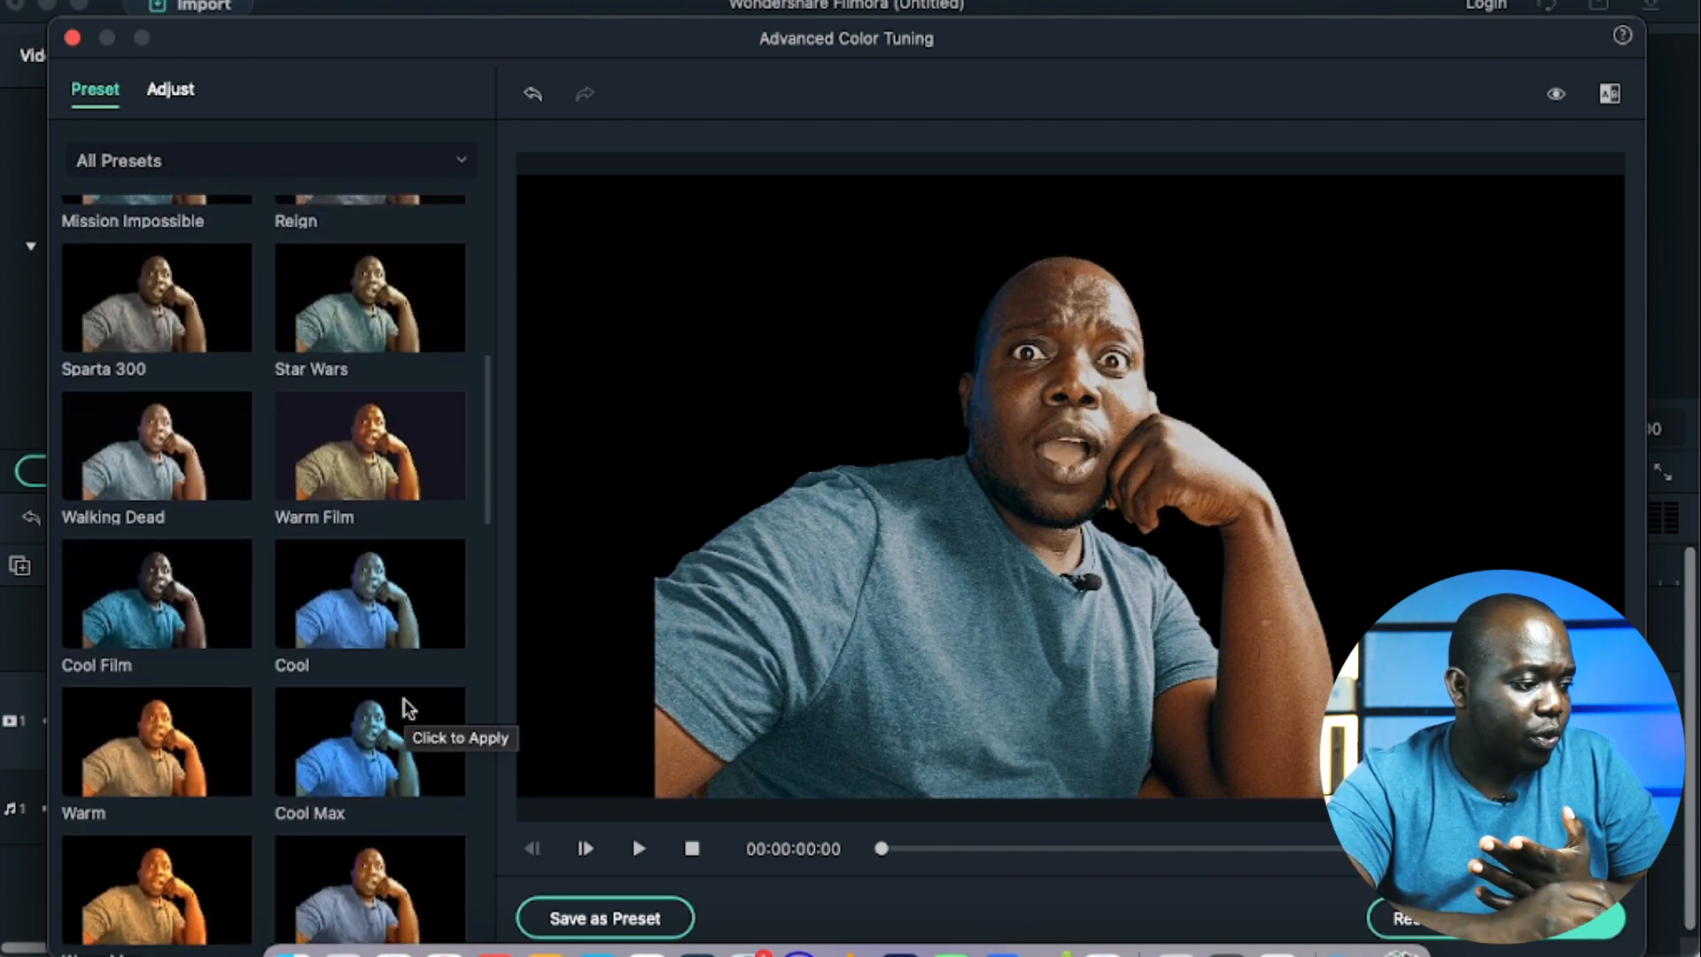
pyautogui.scroll(8, 405, 709)
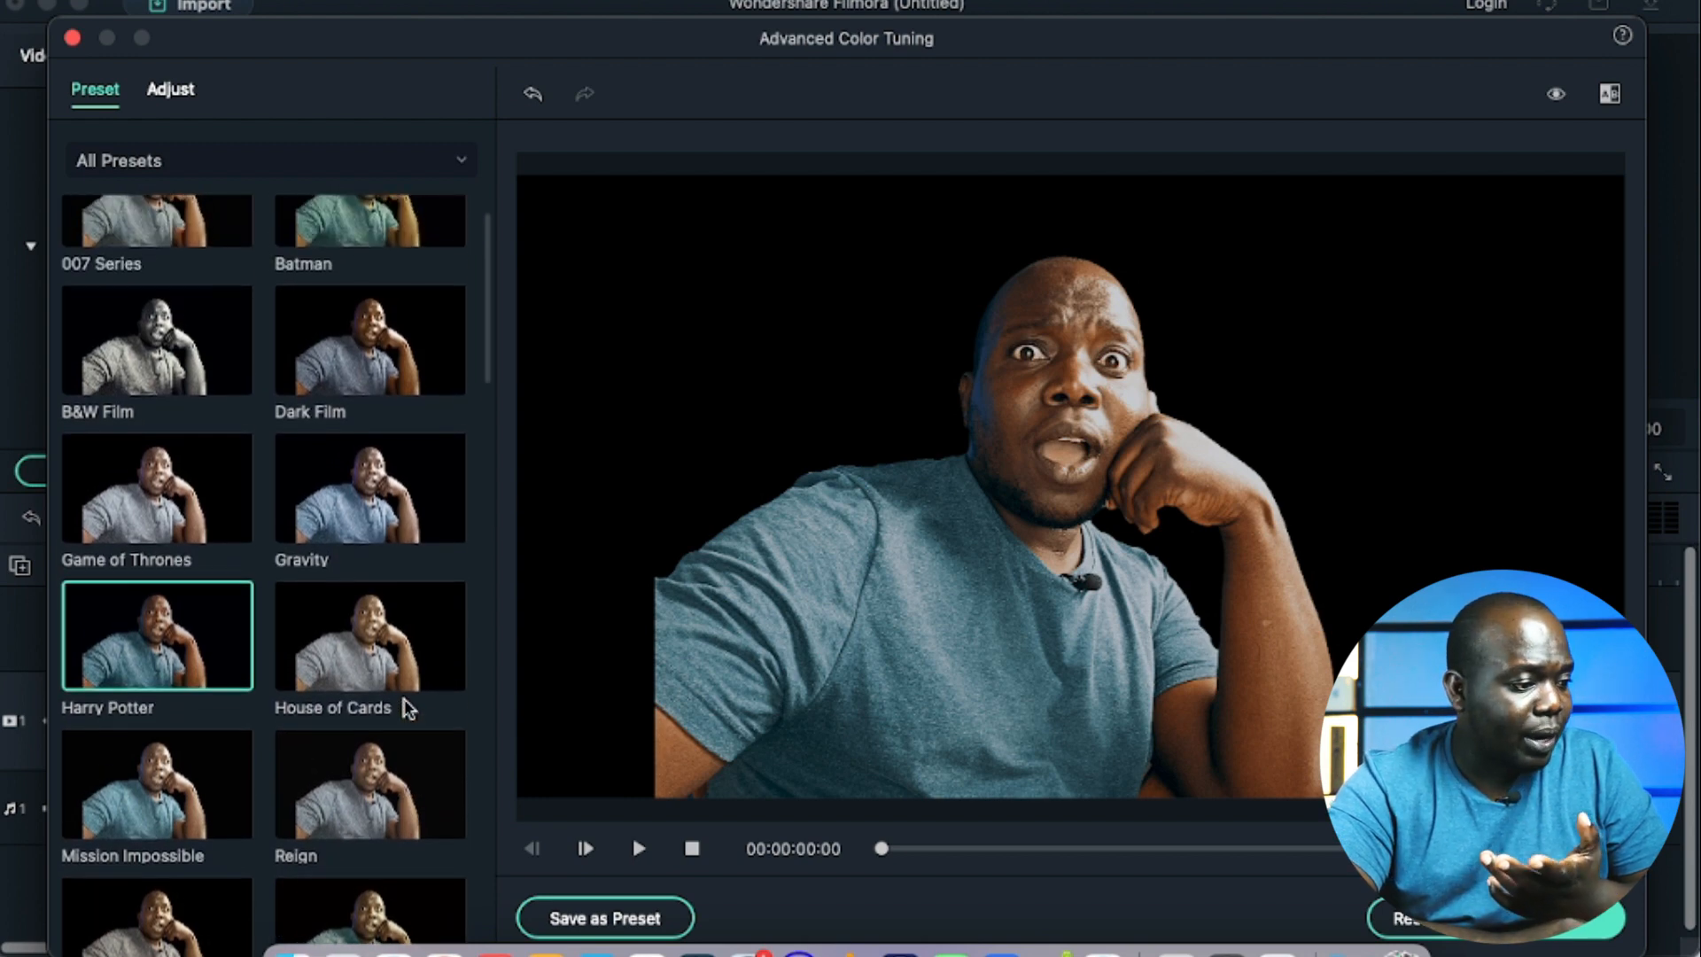
pyautogui.click(384, 676)
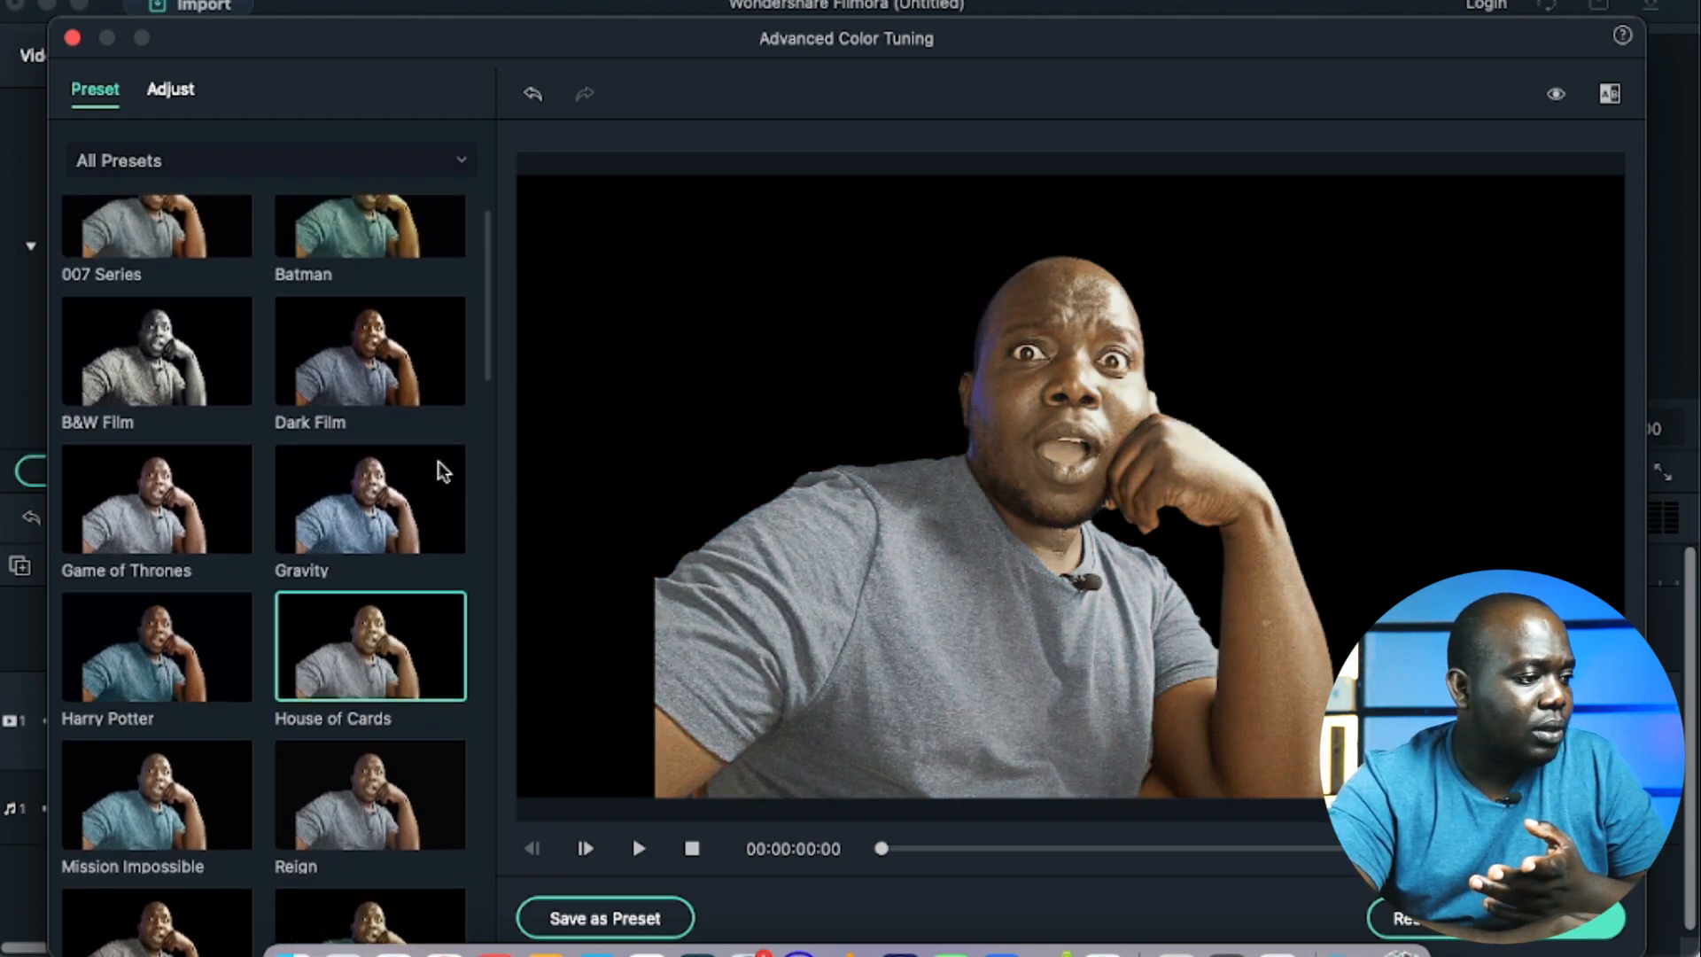
# Step: Apply the Dark Film color preset to the cutout and confirm the clip's color settings
pyautogui.click(365, 368)
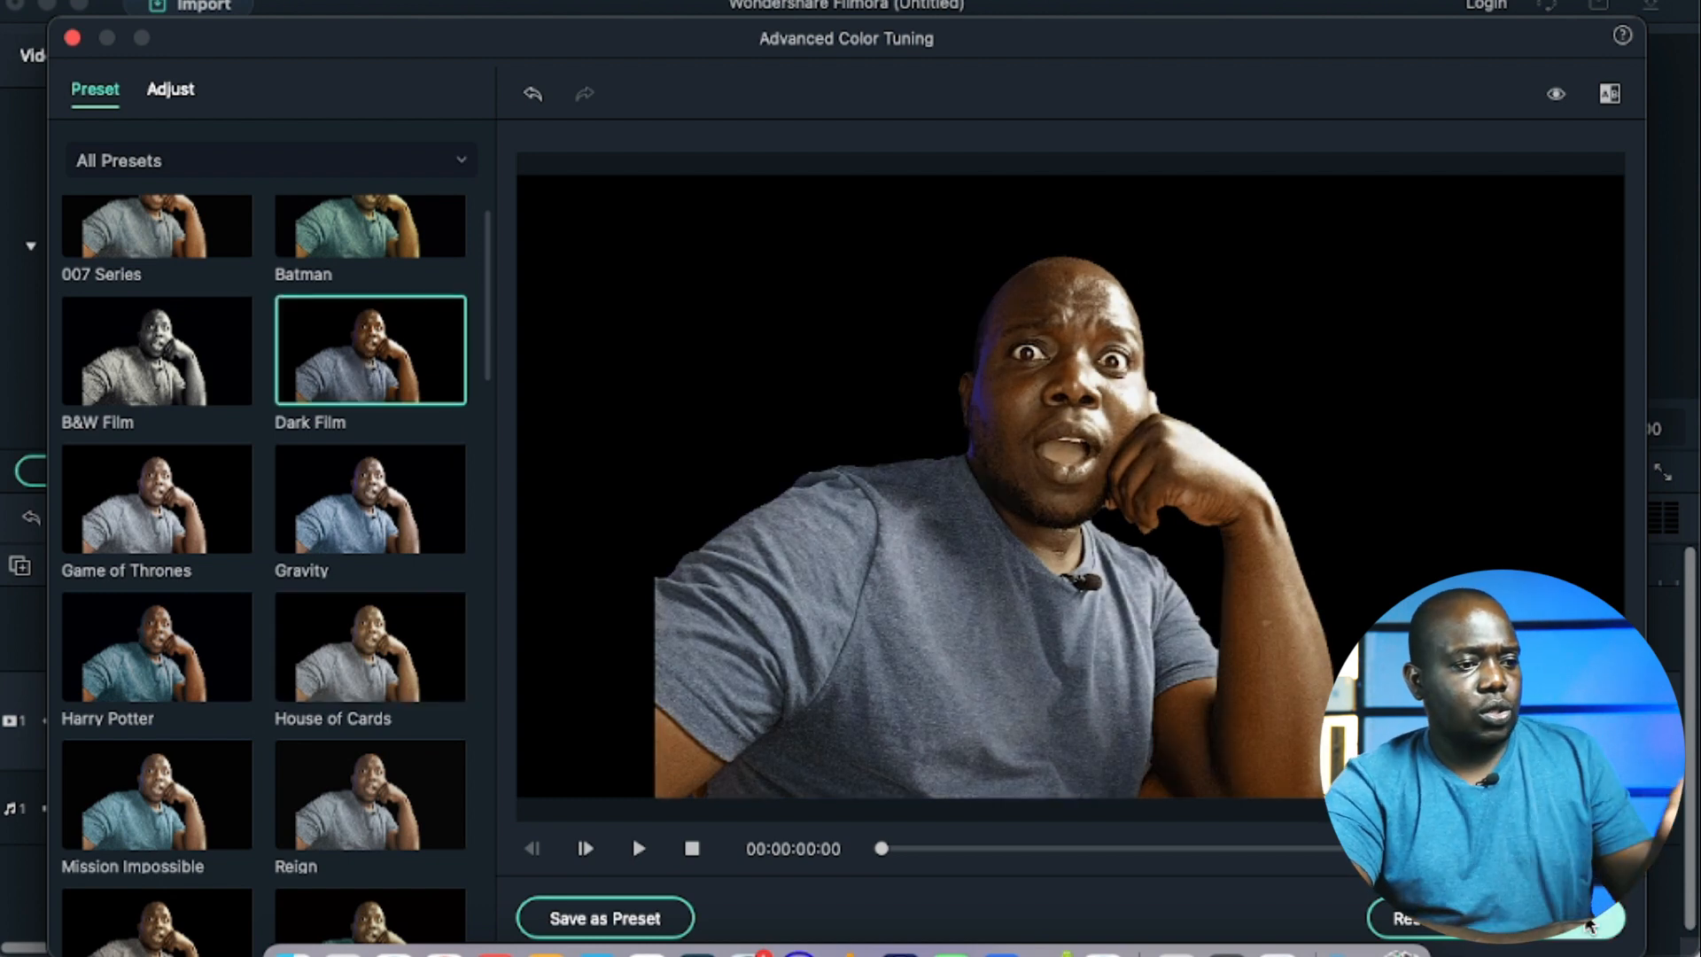
pyautogui.click(1591, 923)
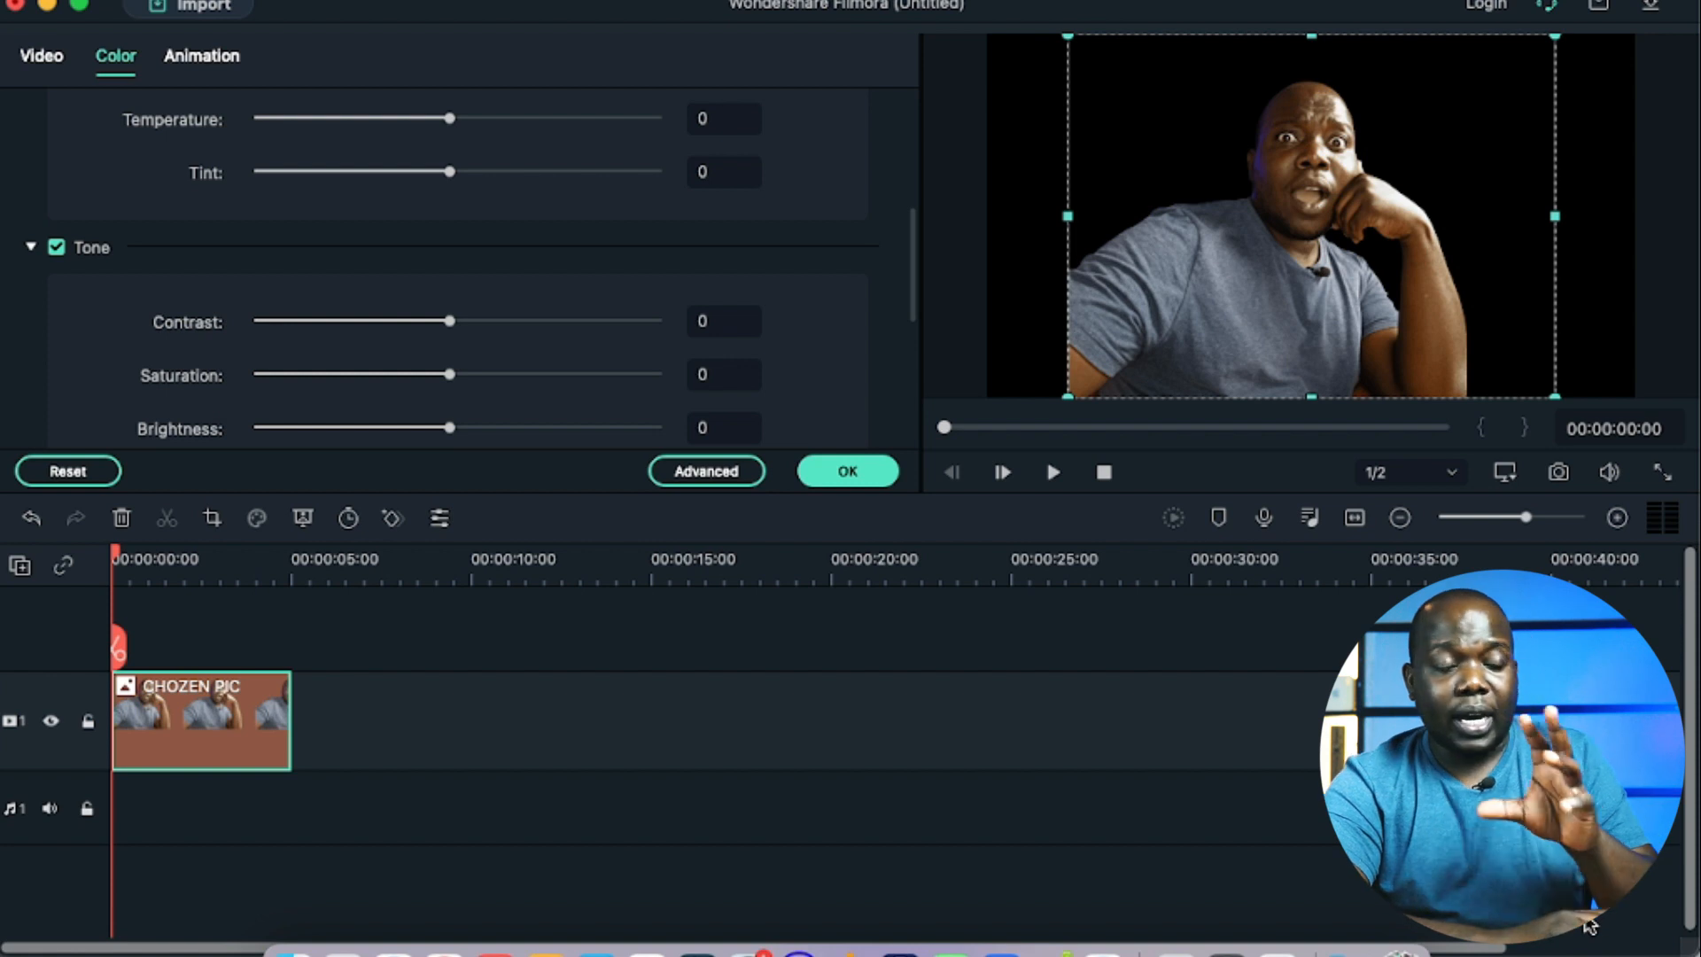
pyautogui.click(856, 472)
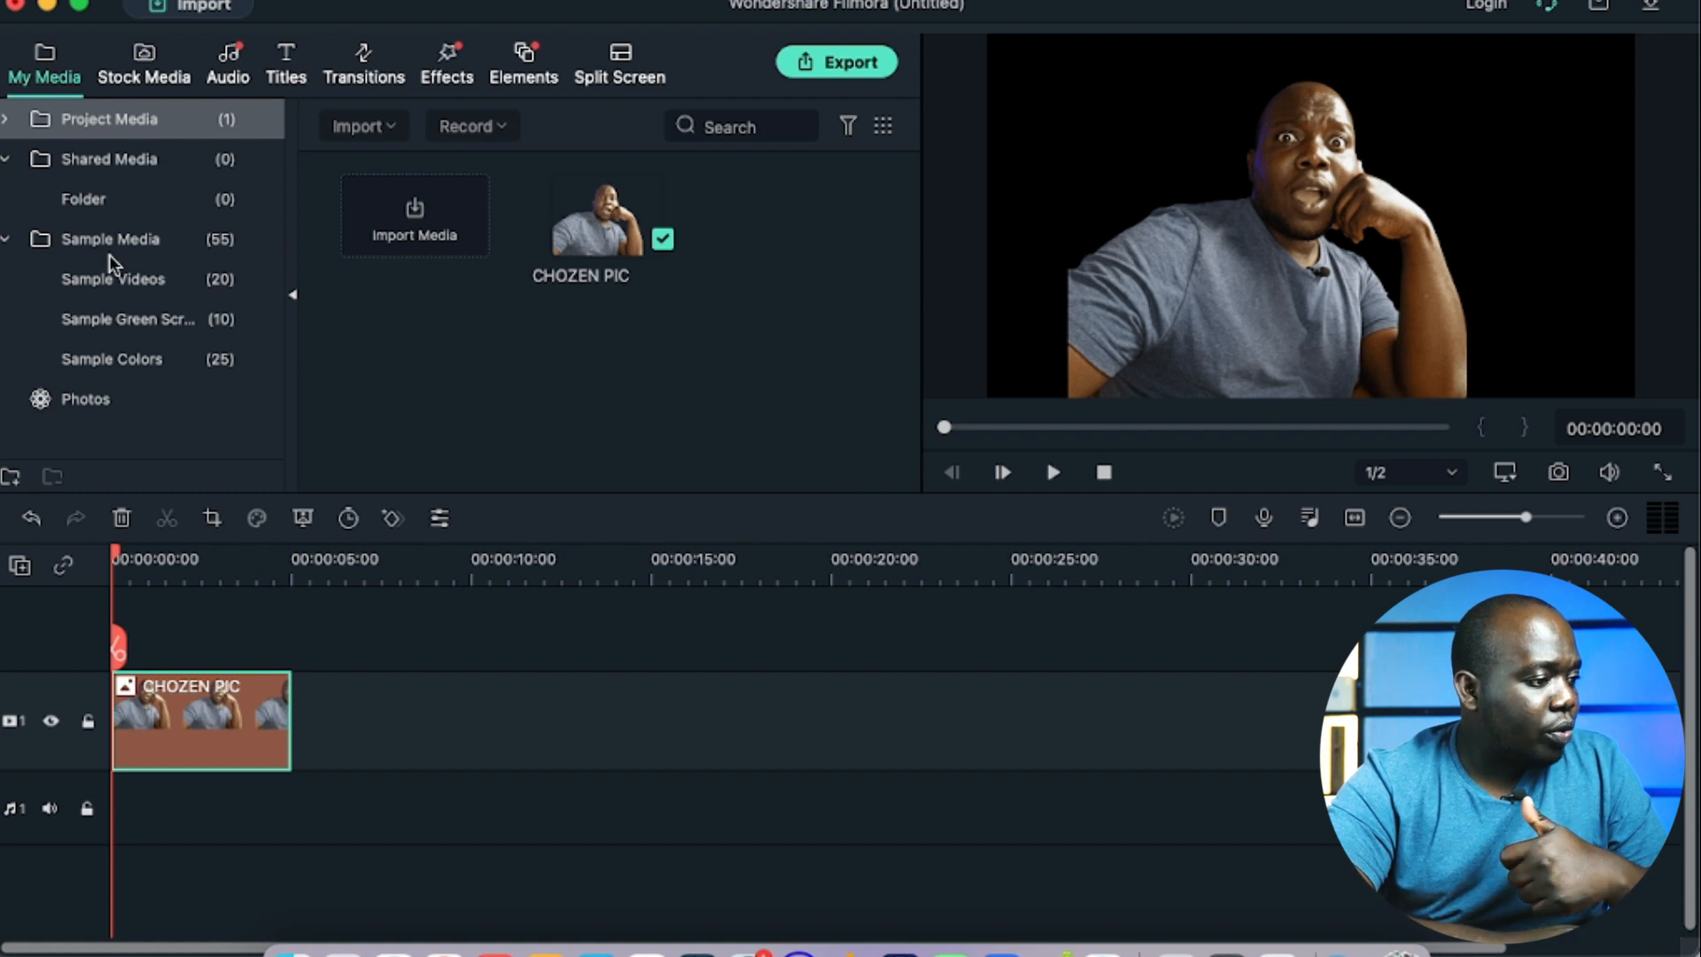
# Step: Move CHOZEN PIC up to video track 2 and place the Orange sample color beneath it at the start of track 1
pyautogui.click(134, 361)
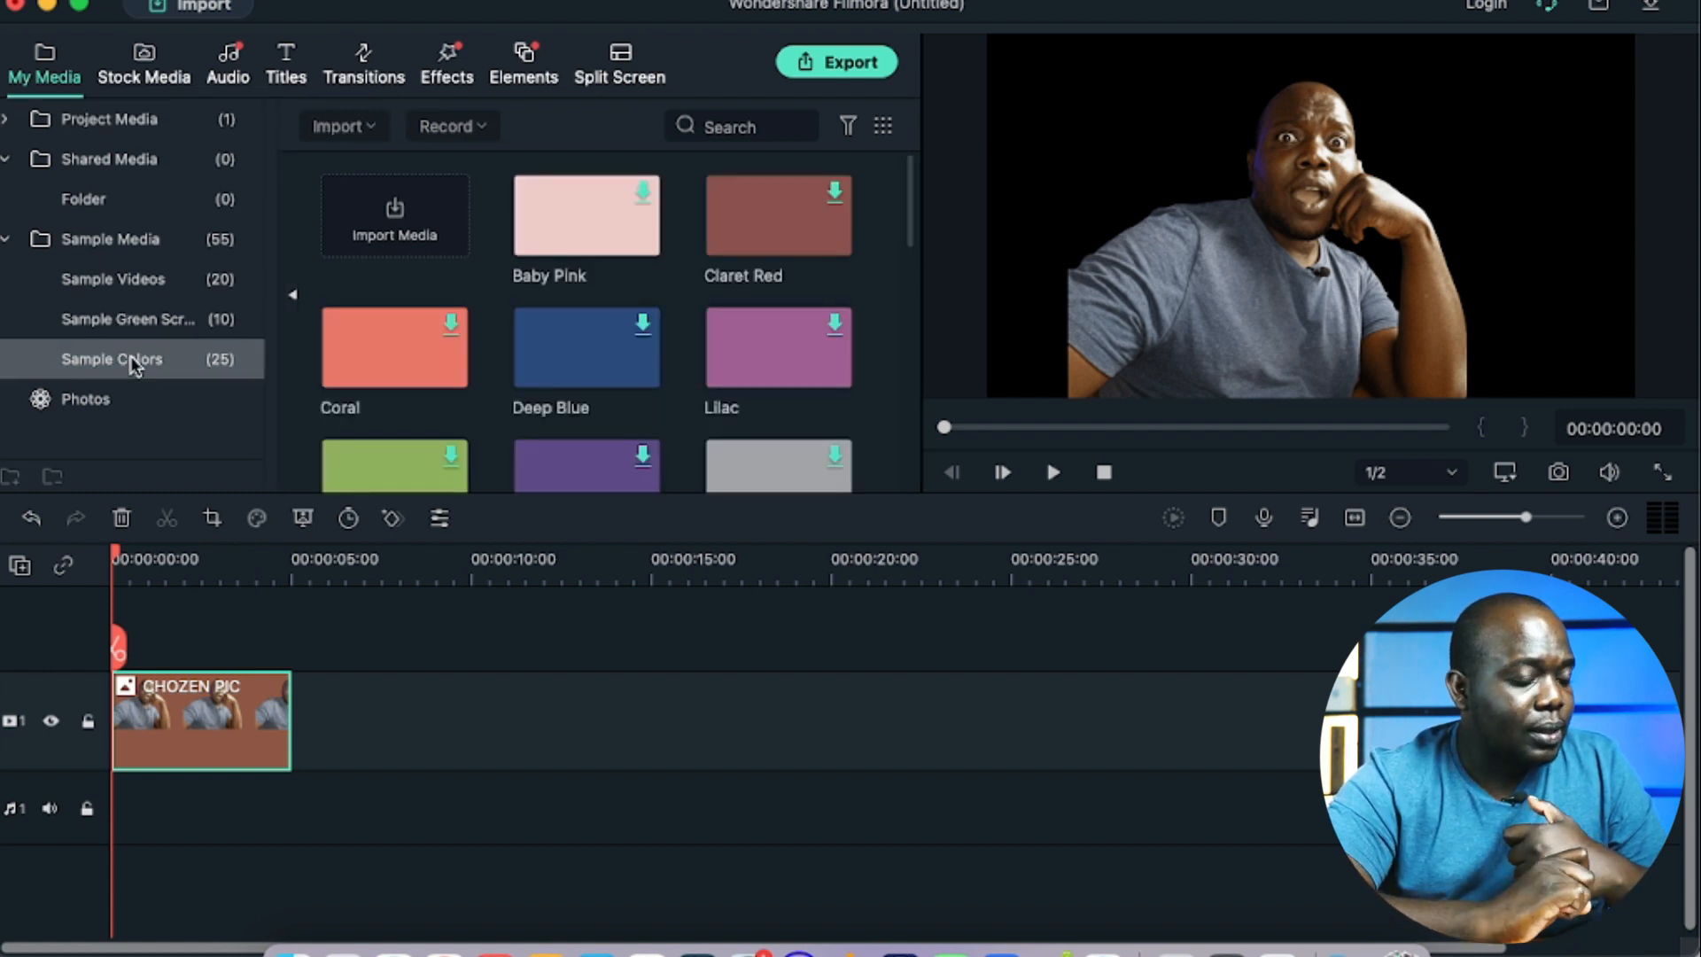
pyautogui.scroll(-5, 567, 404)
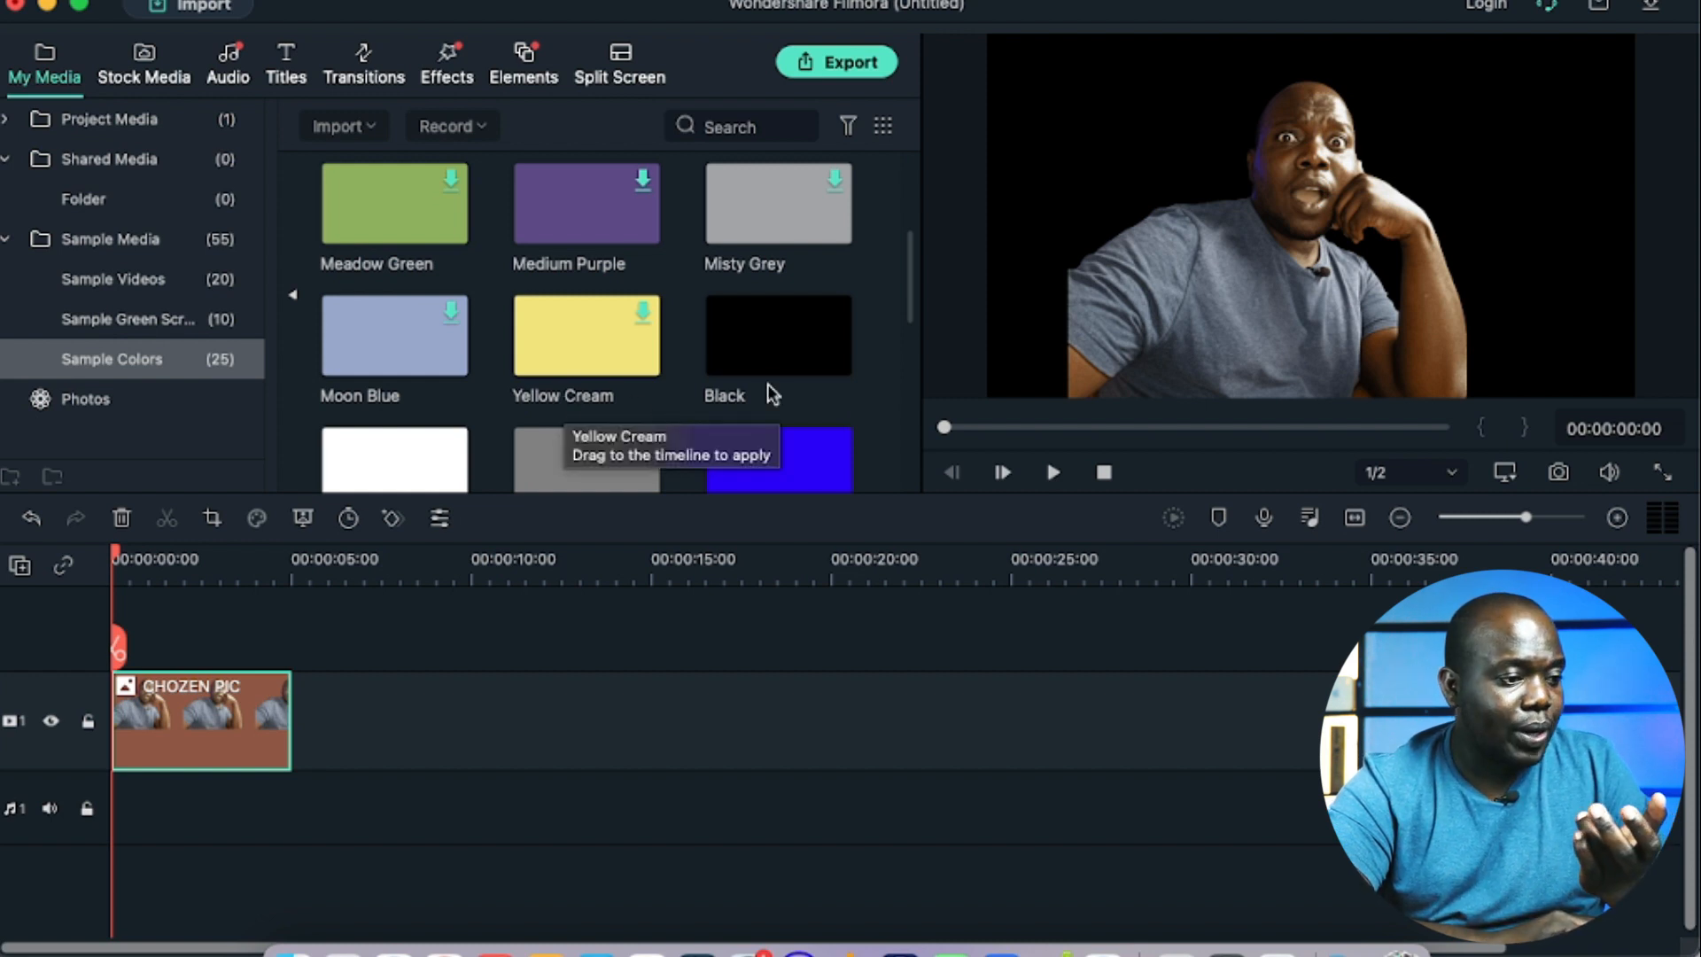
pyautogui.scroll(-5, 751, 395)
pyautogui.scroll(-2, 838, 386)
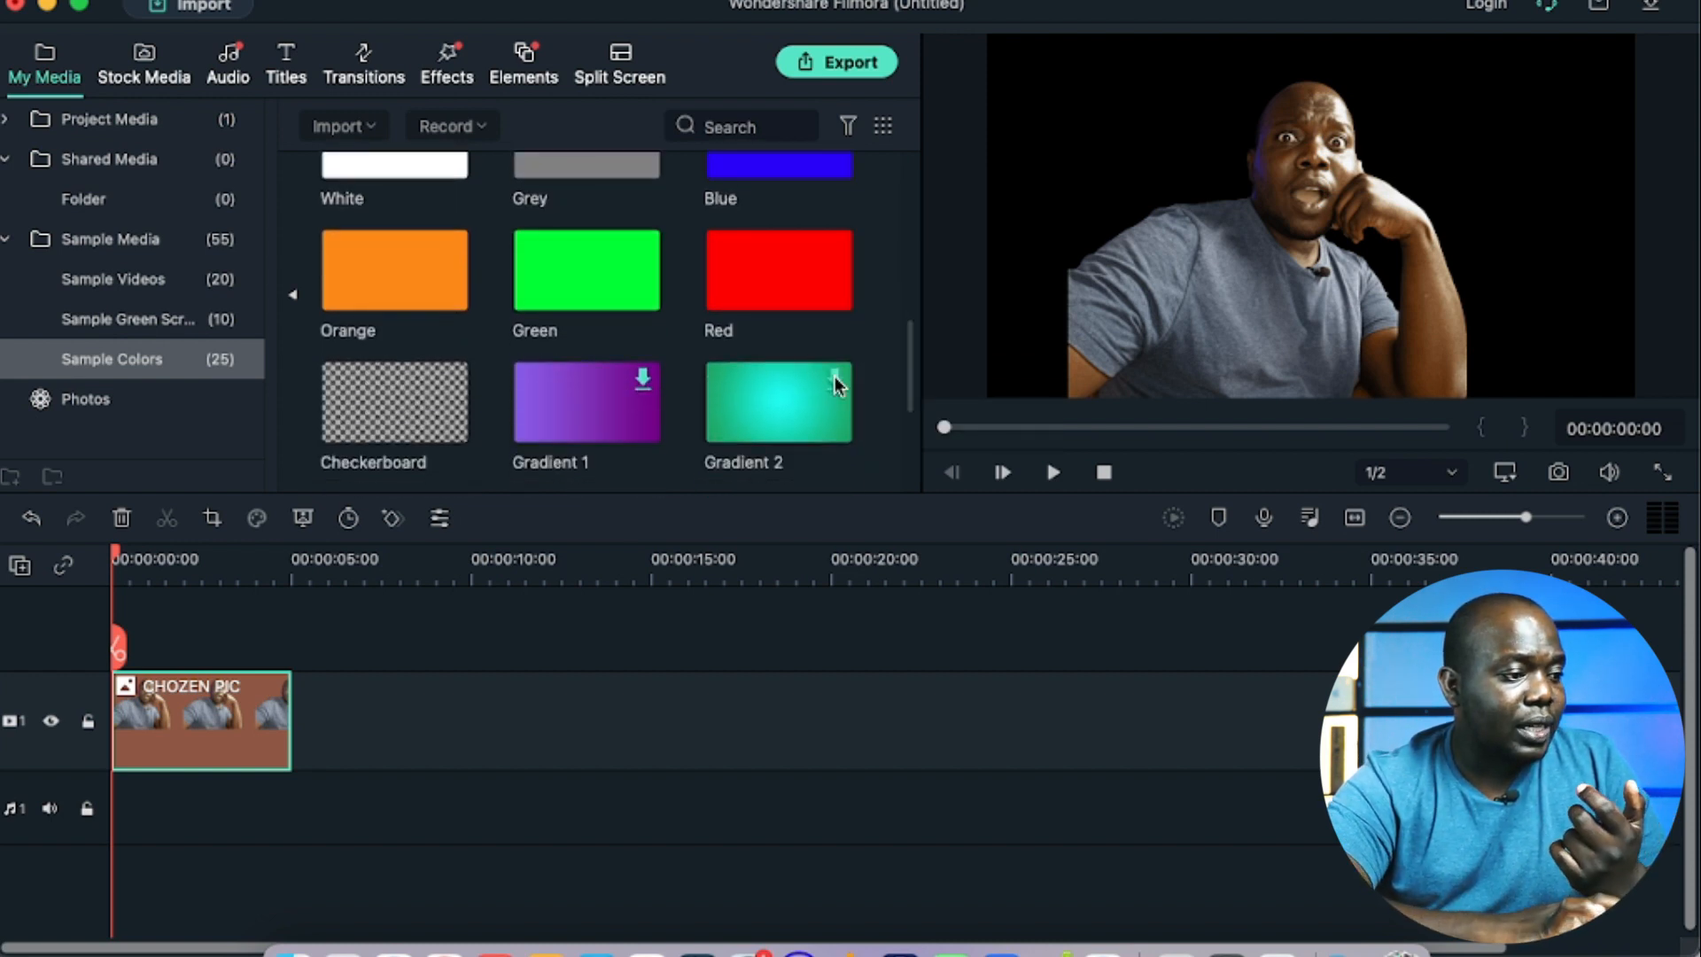
pyautogui.scroll(-5, 824, 410)
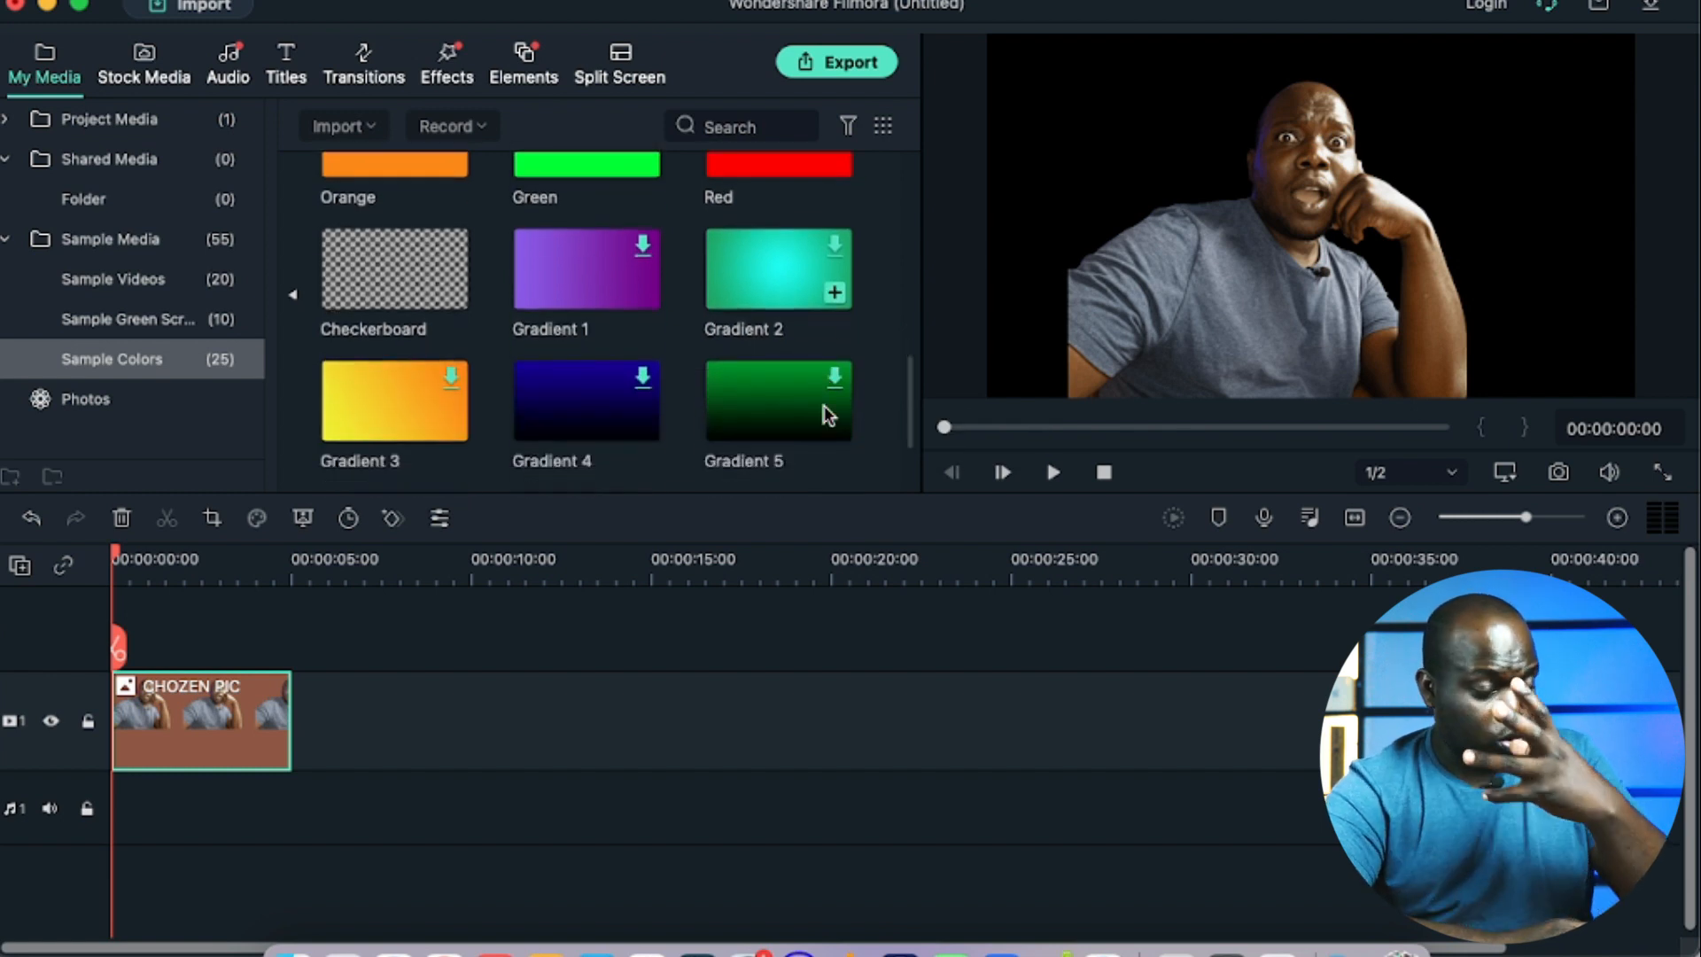
pyautogui.scroll(5, 824, 406)
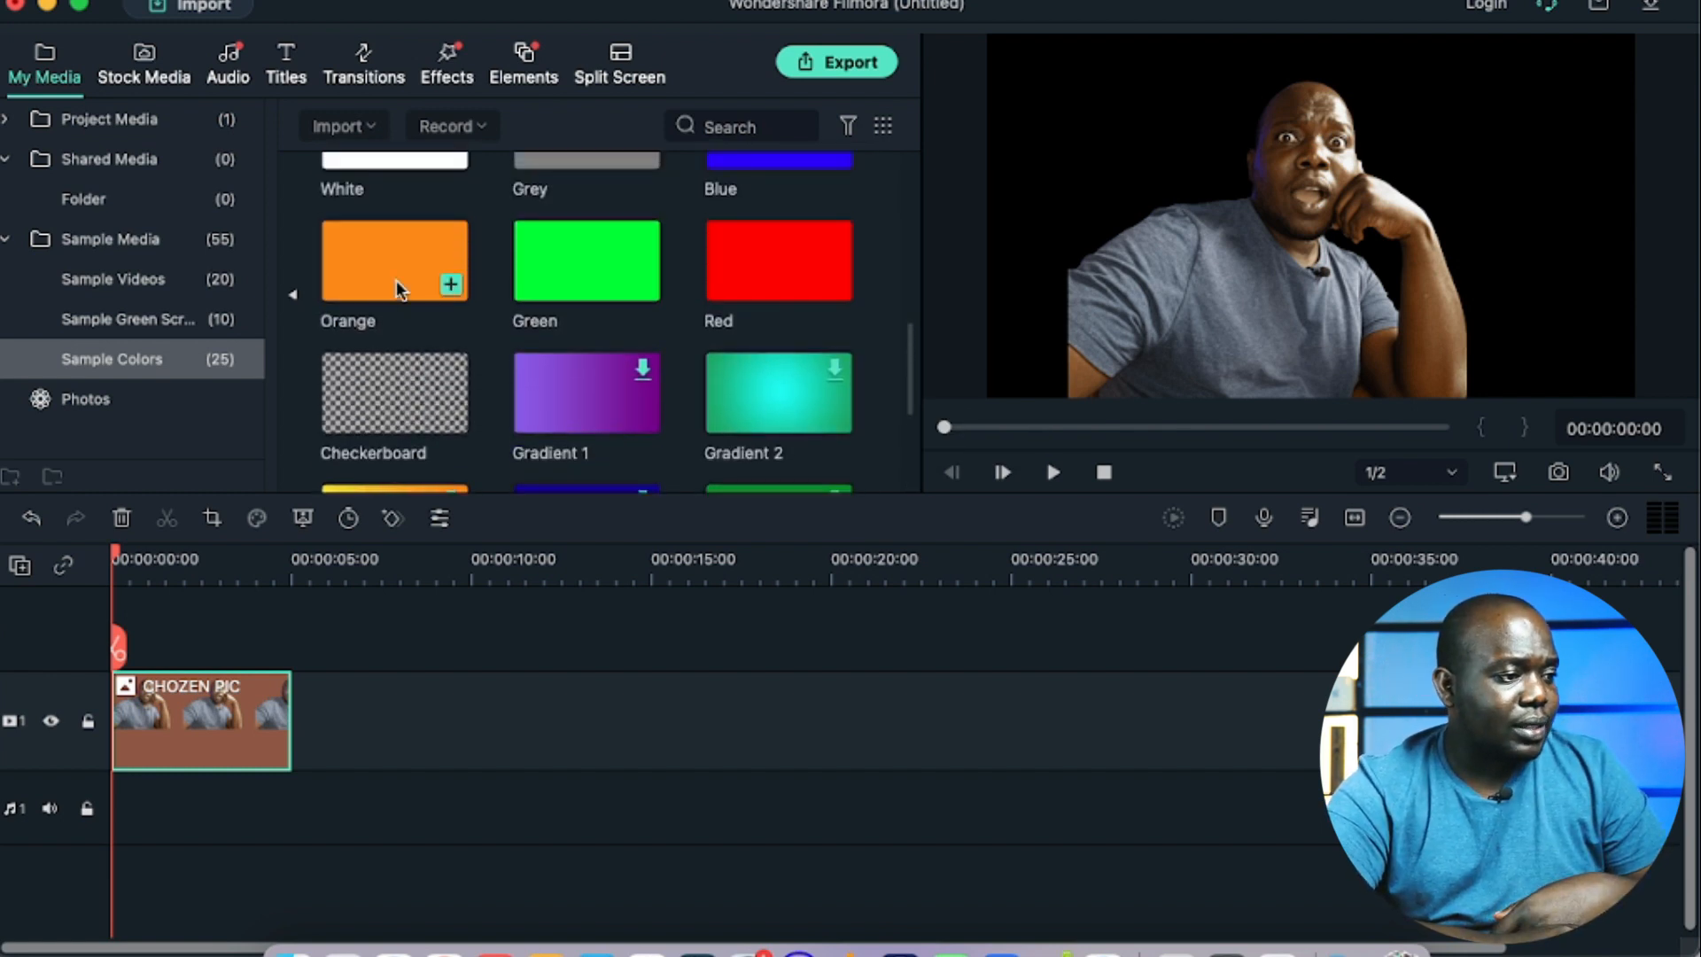
pyautogui.moveTo(395, 278); pyautogui.dragTo(340, 760)
pyautogui.moveTo(244, 691); pyautogui.dragTo(236, 638)
pyautogui.moveTo(379, 759); pyautogui.dragTo(160, 763)
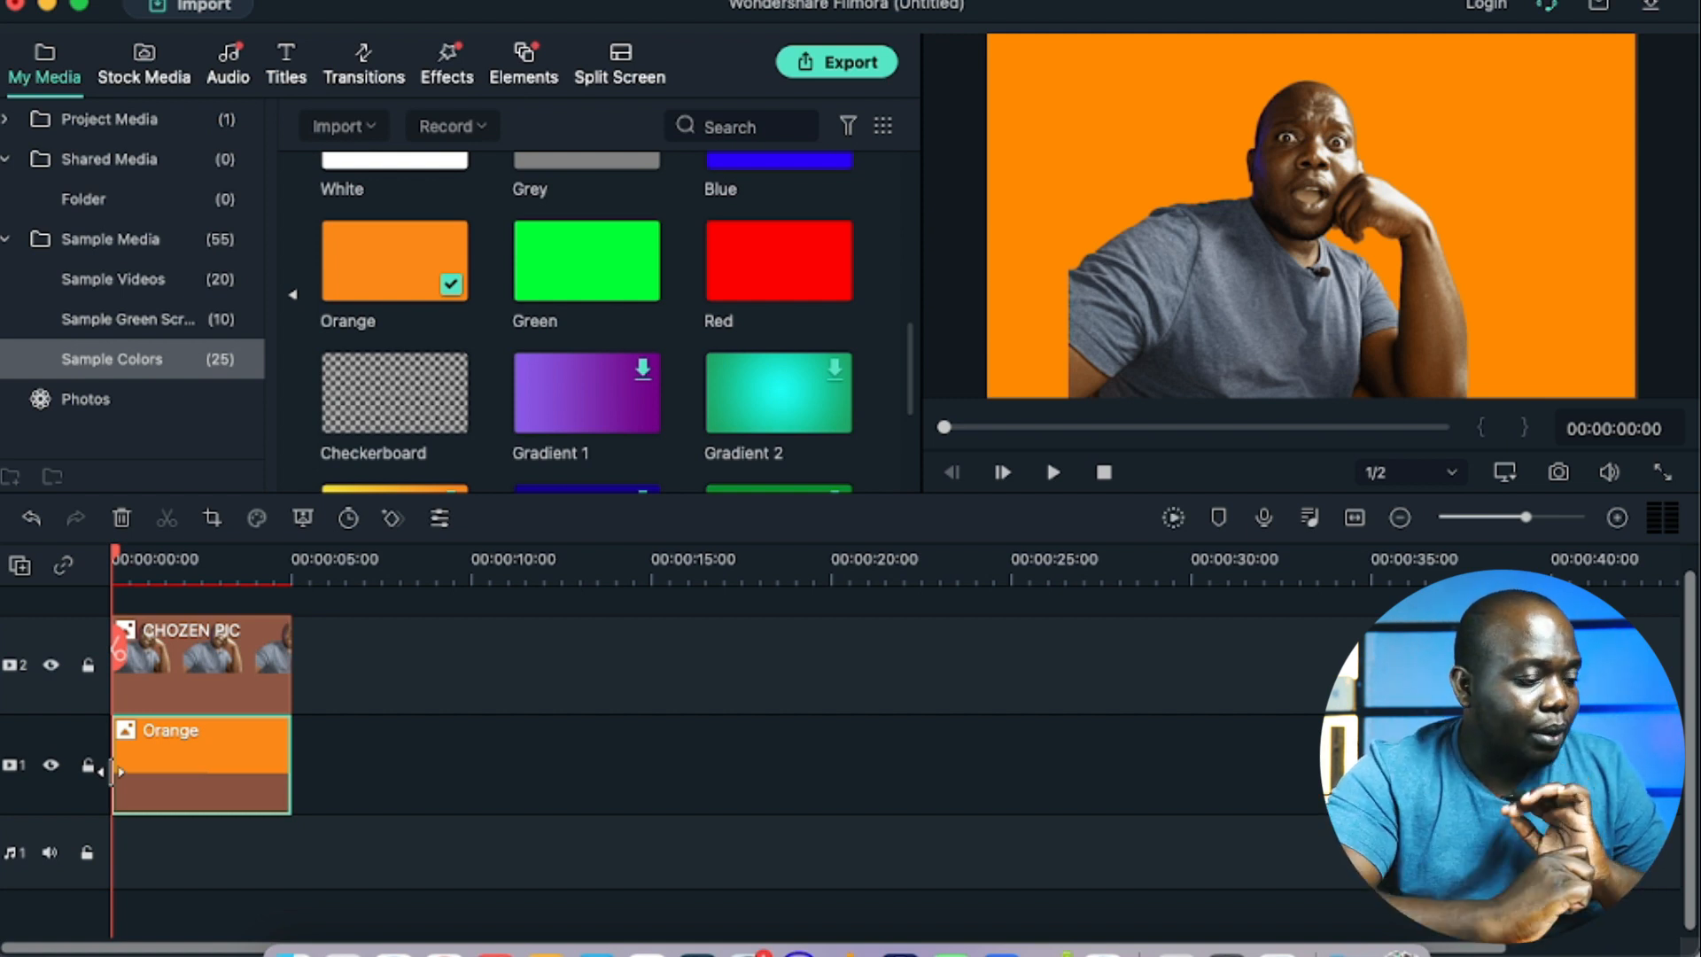
# Step: Enlarge the cutout and reposition it on the left side of the orange frame, with the head near the upper edge
pyautogui.click(1250, 266)
pyautogui.moveTo(1250, 266); pyautogui.dragTo(1080, 263)
pyautogui.moveTo(1384, 35); pyautogui.dragTo(1477, 4)
pyautogui.moveTo(1166, 160); pyautogui.dragTo(1098, 186)
pyautogui.click(1607, 133)
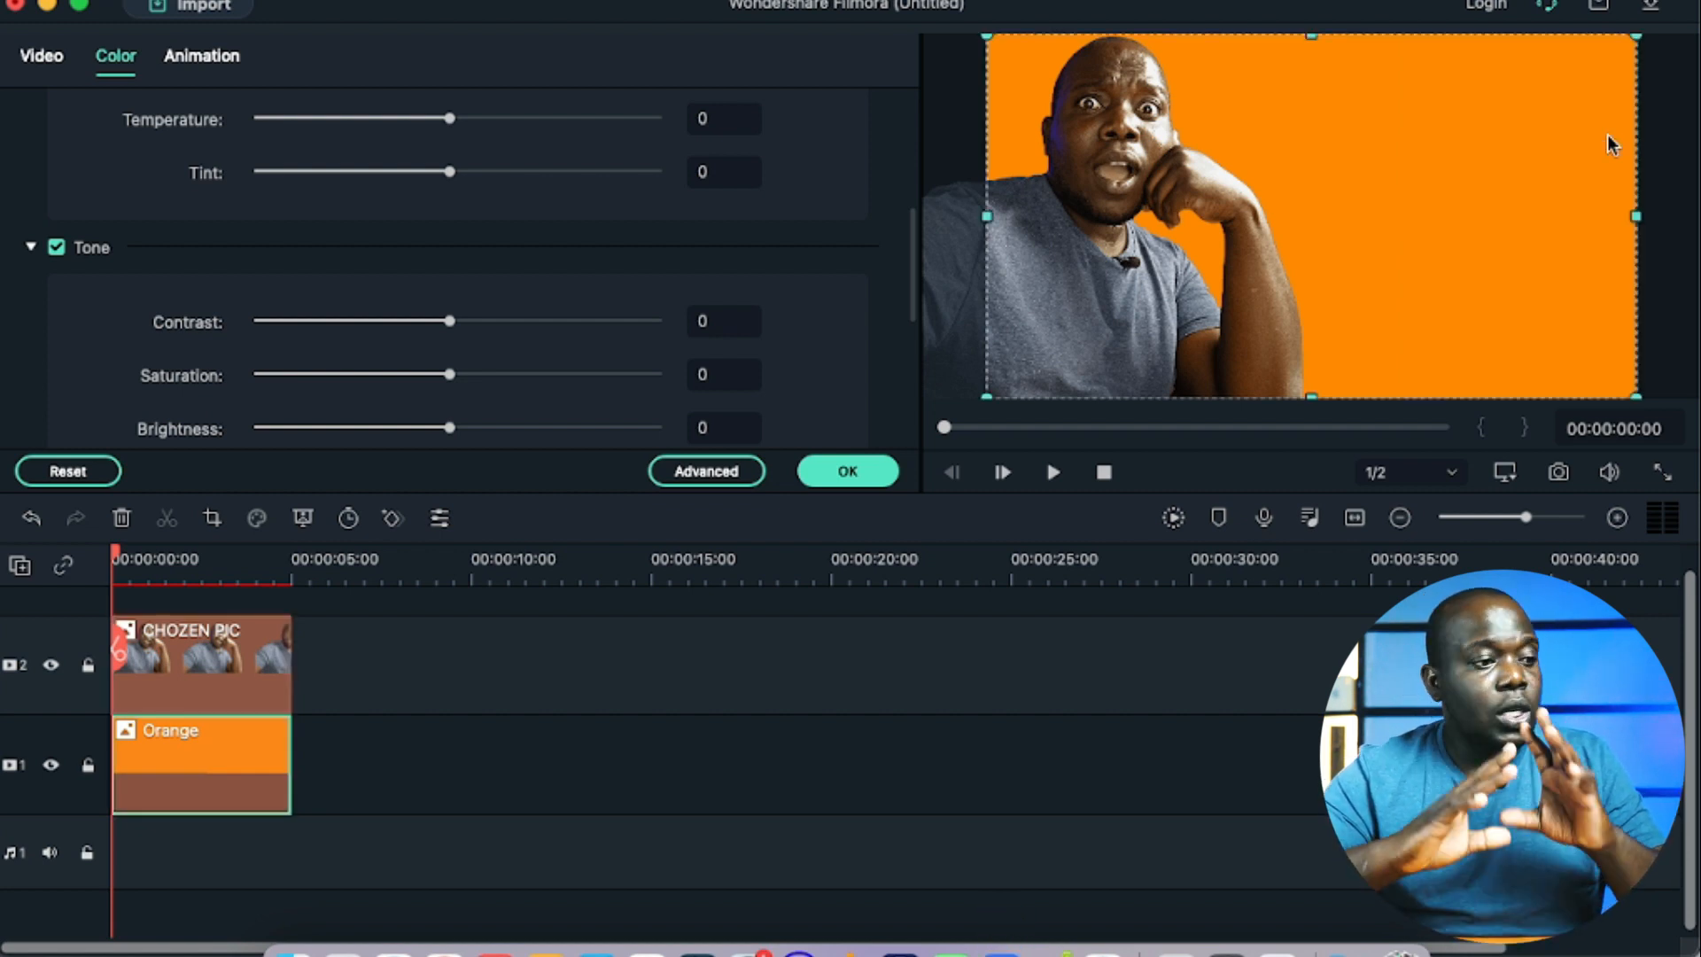
pyautogui.click(855, 472)
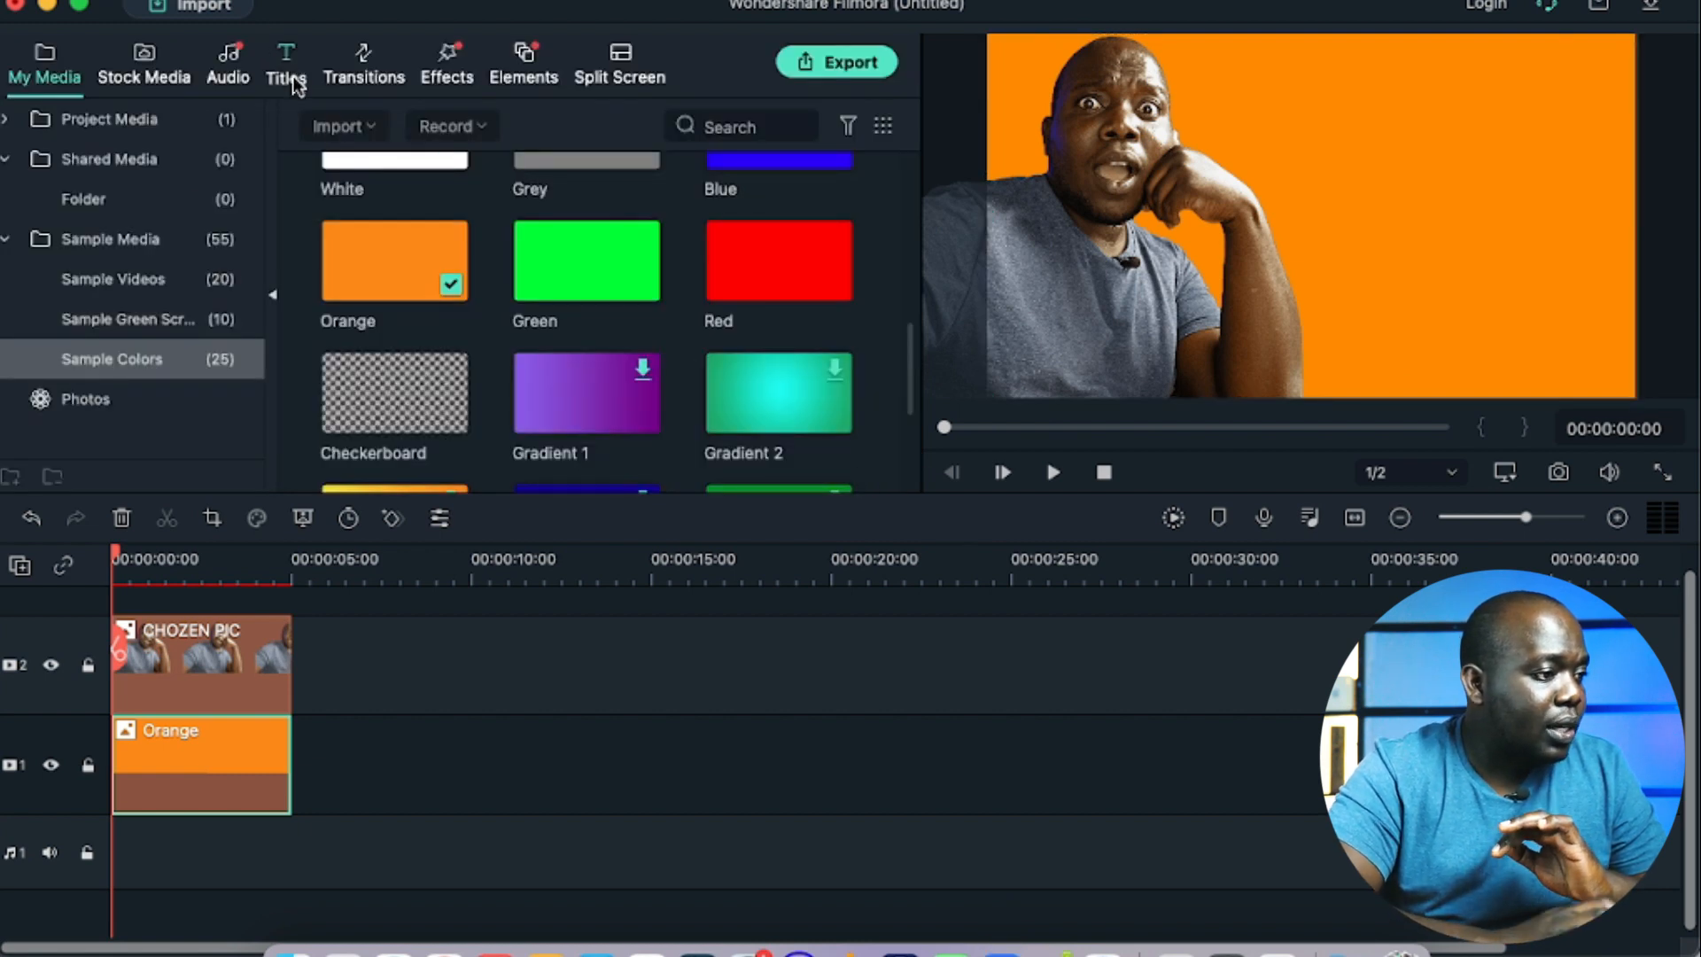
# Step: Add the Default Title to the timeline on a new track 3 above CHOZEN PIC, aligned with the start of the clip
pyautogui.click(295, 81)
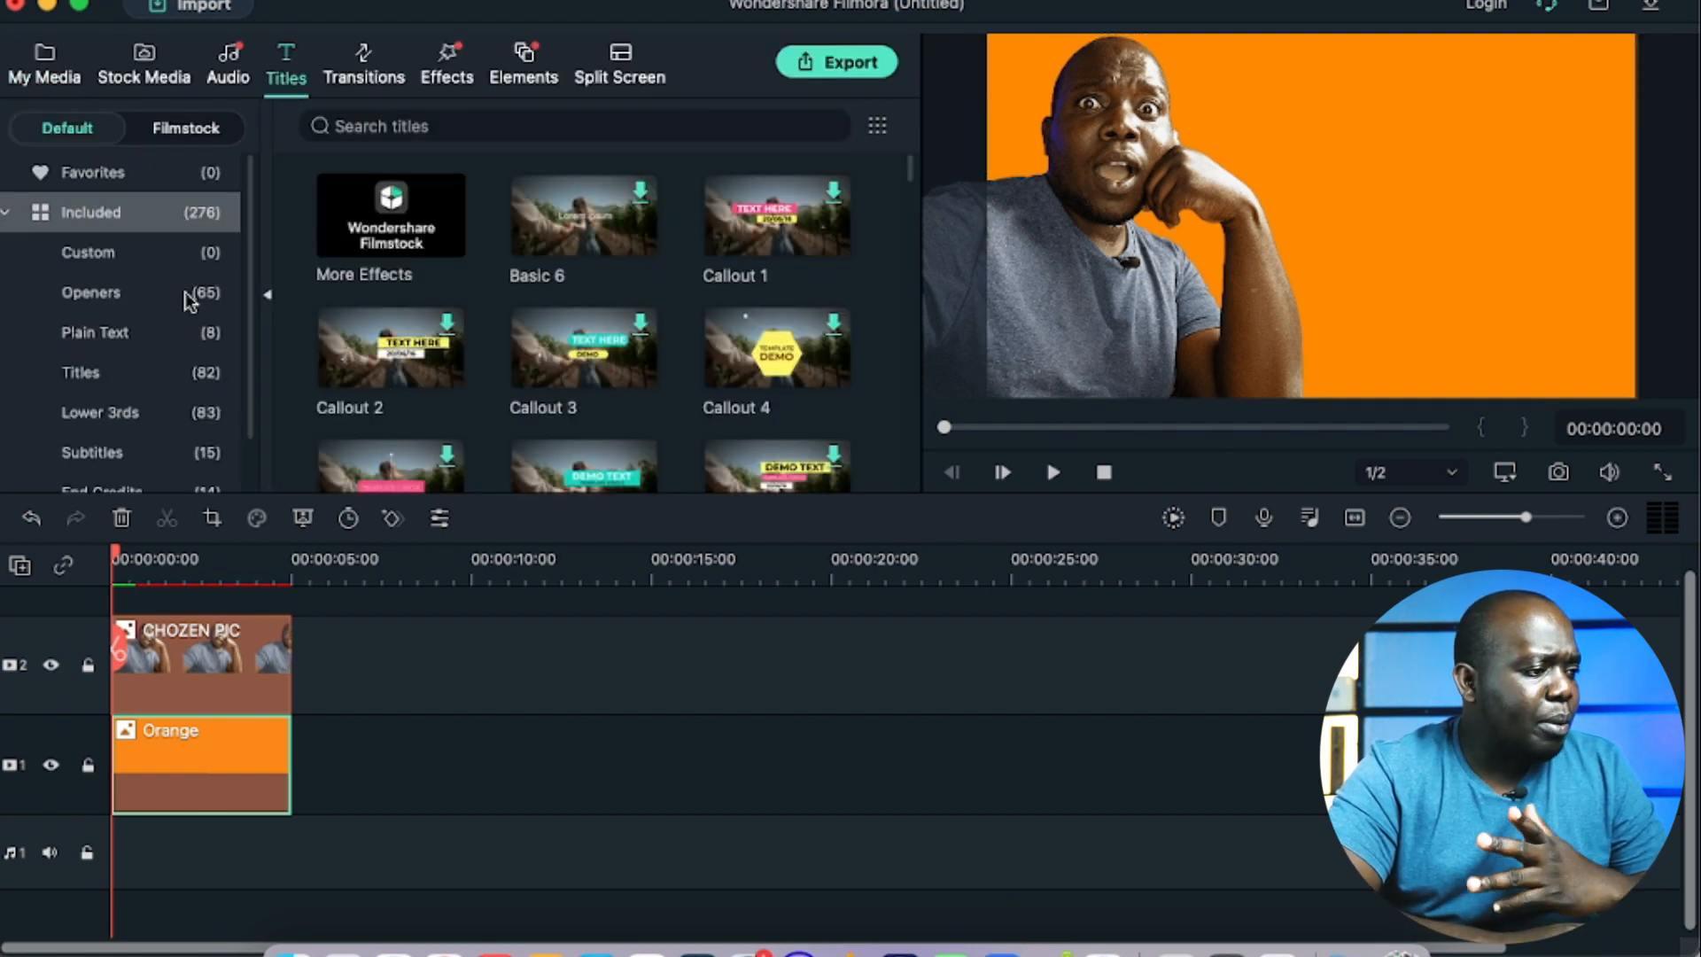
pyautogui.click(100, 365)
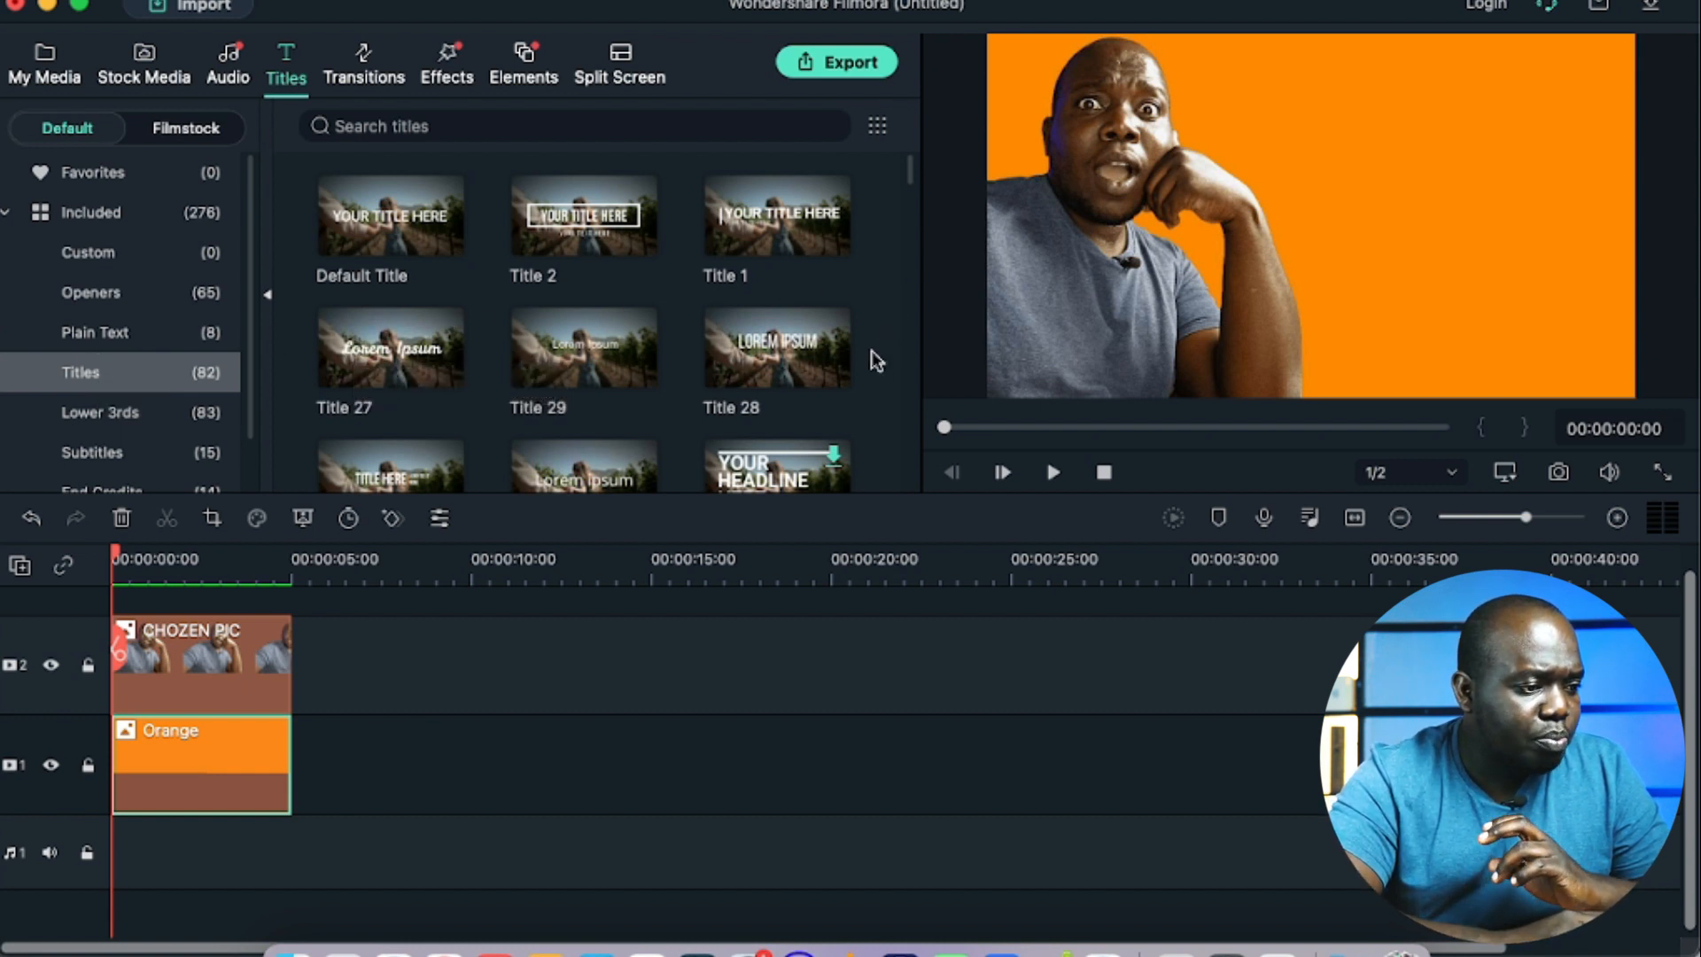
pyautogui.scroll(-2, 769, 403)
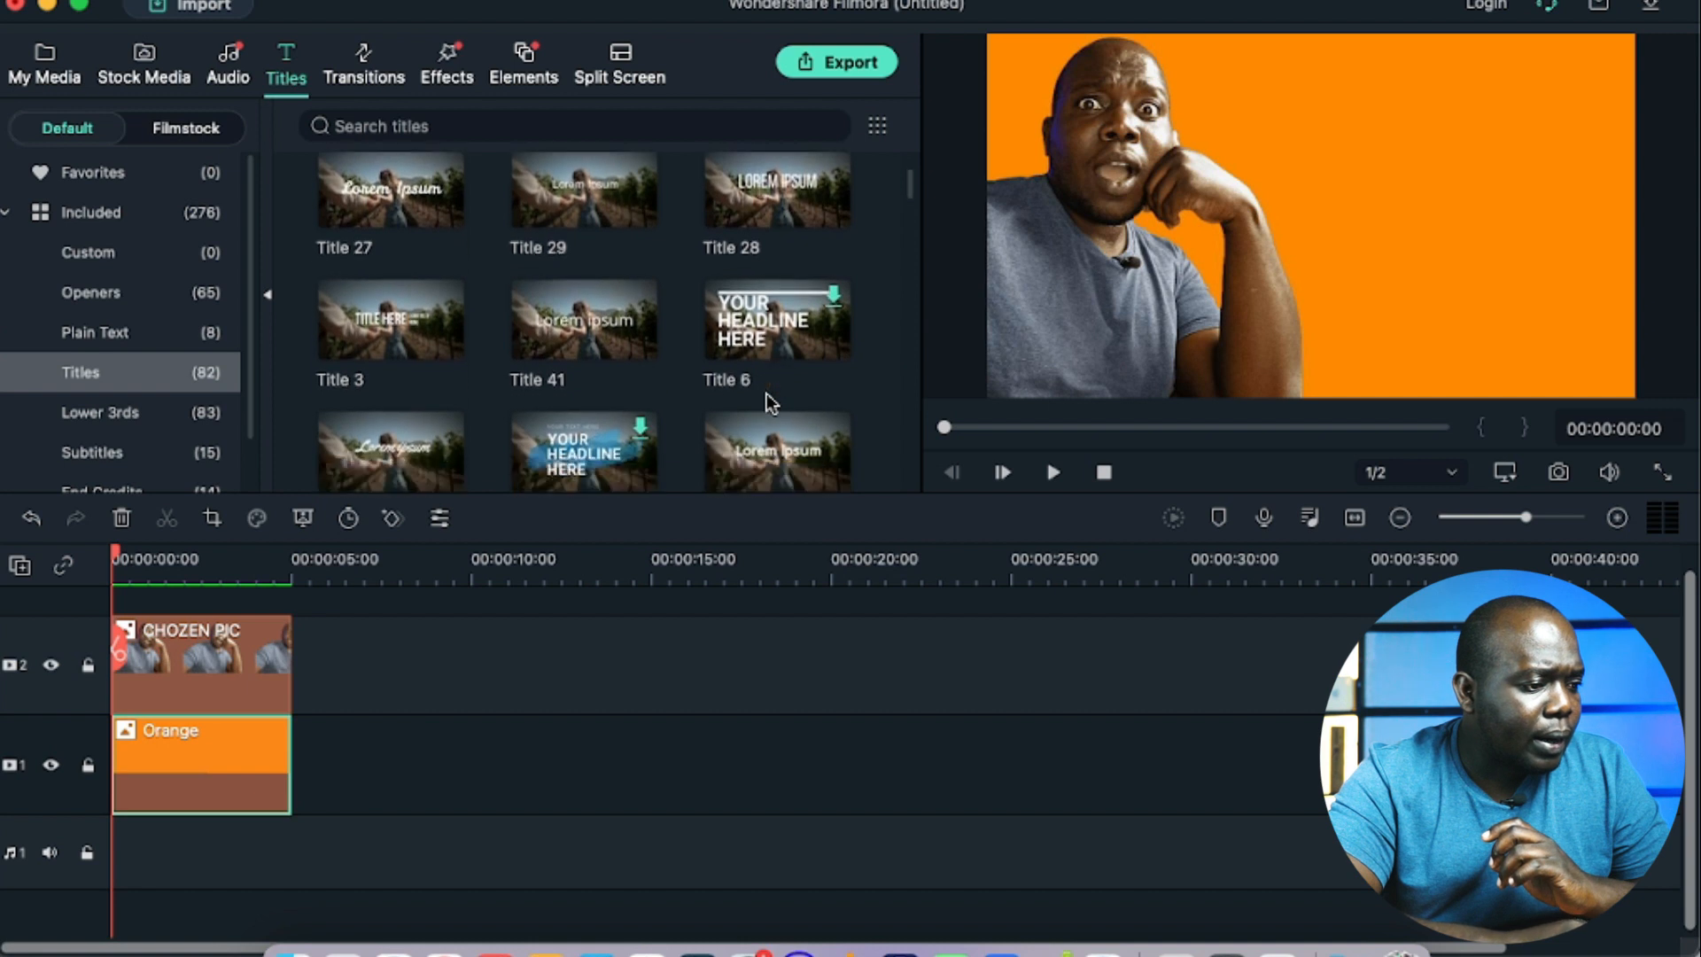
pyautogui.scroll(2, 769, 403)
pyautogui.moveTo(372, 226); pyautogui.dragTo(355, 702)
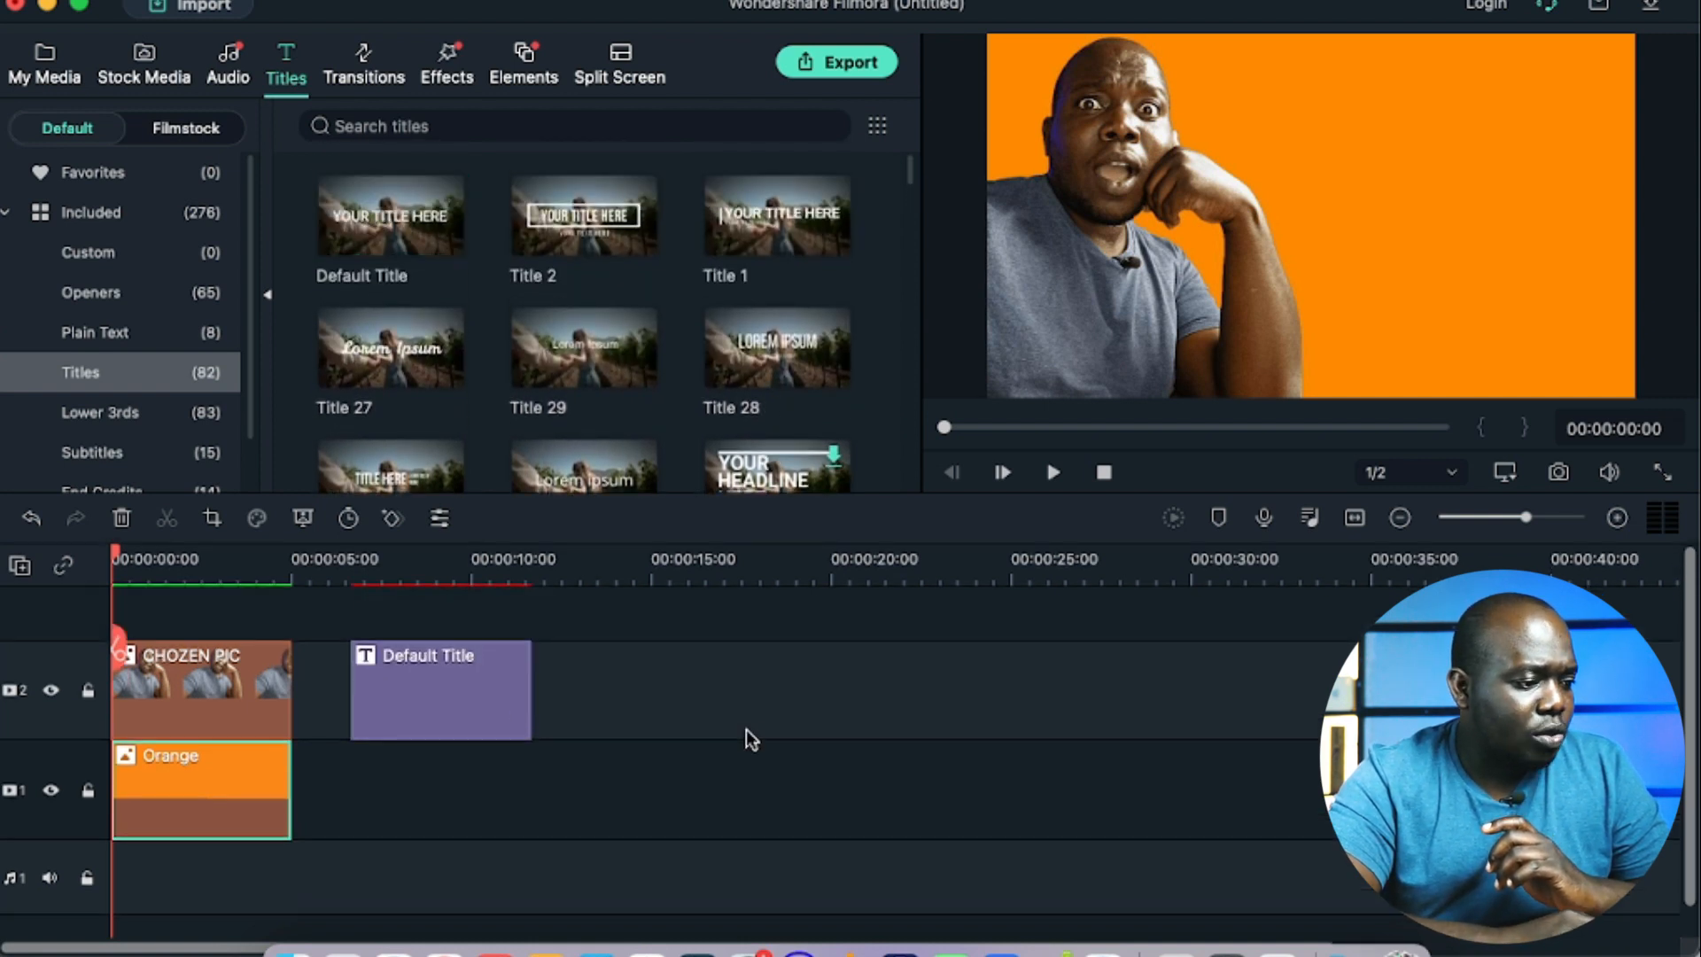
pyautogui.click(465, 690)
pyautogui.moveTo(464, 690); pyautogui.dragTo(213, 625)
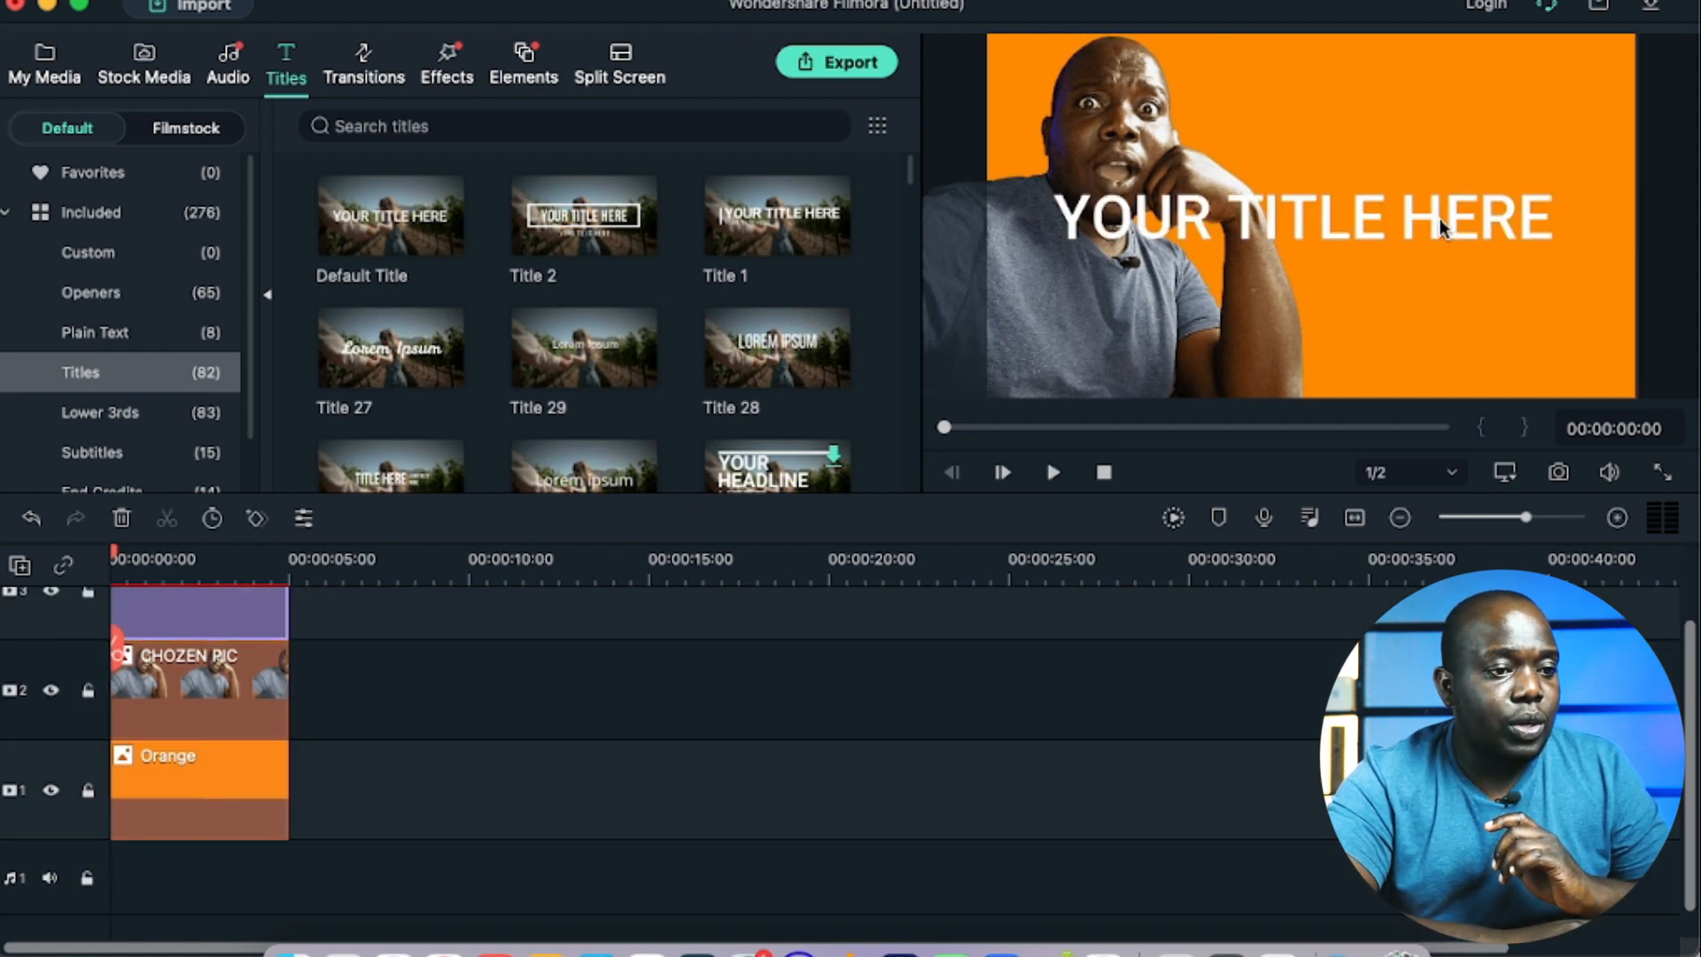
# Step: Replace the placeholder title text with "How to Create a thumbnail using Filmora"
pyautogui.doubleClick(1441, 221)
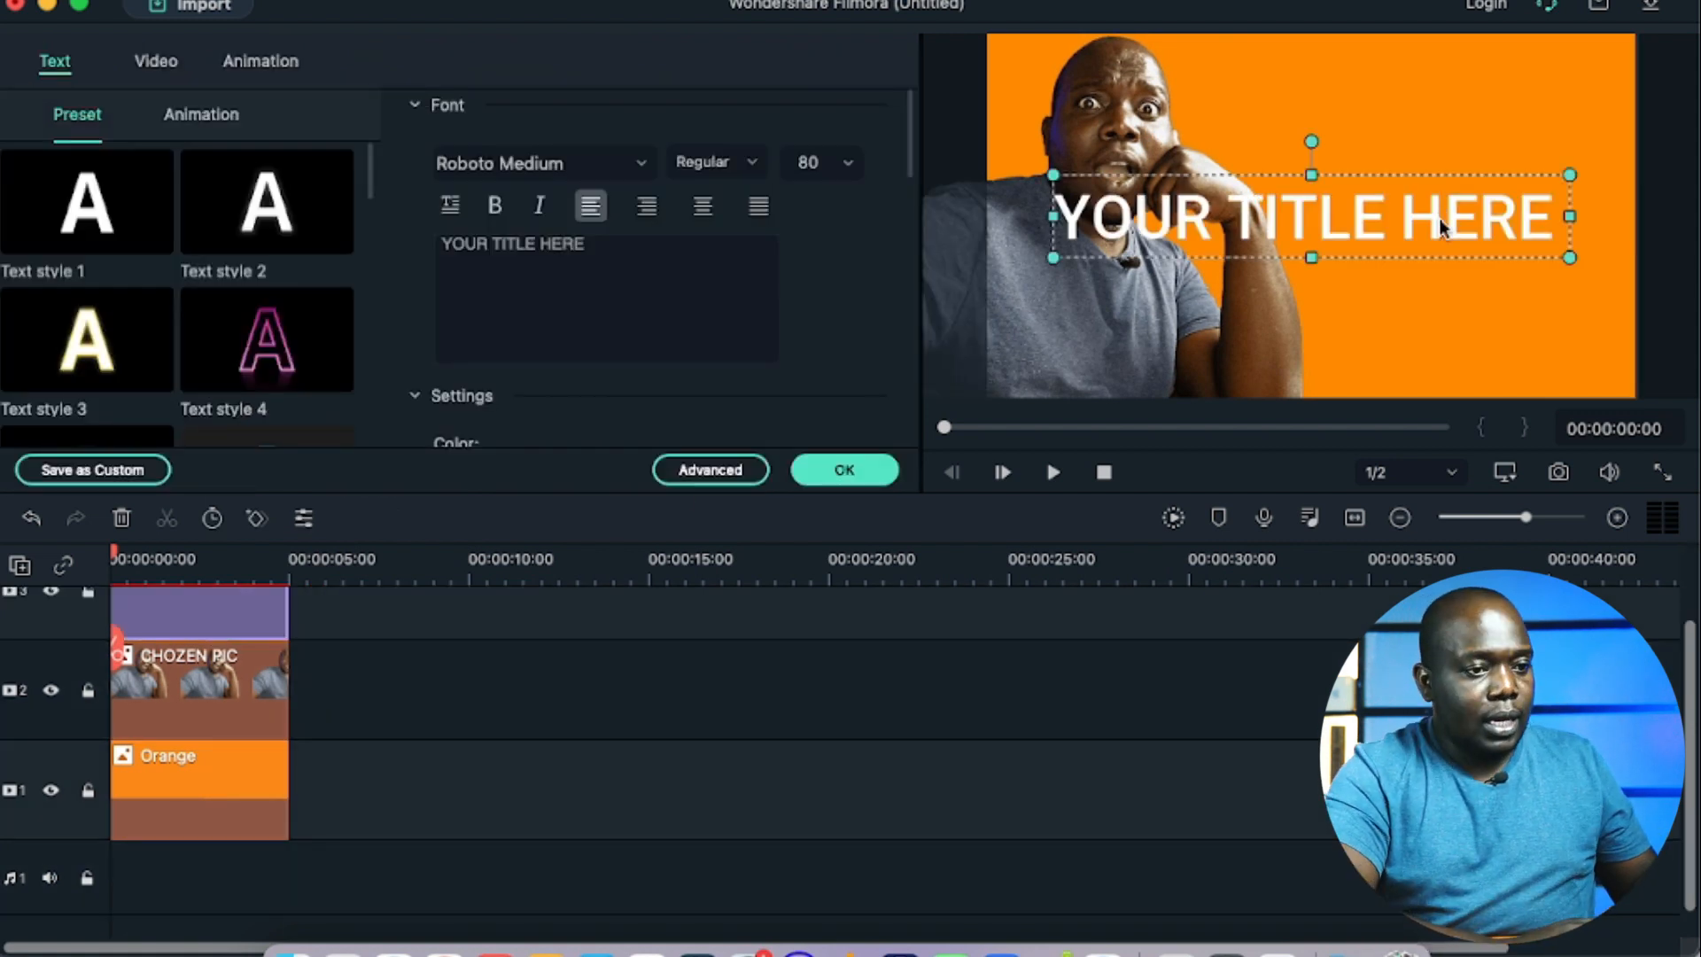
pyautogui.doubleClick(1439, 218)
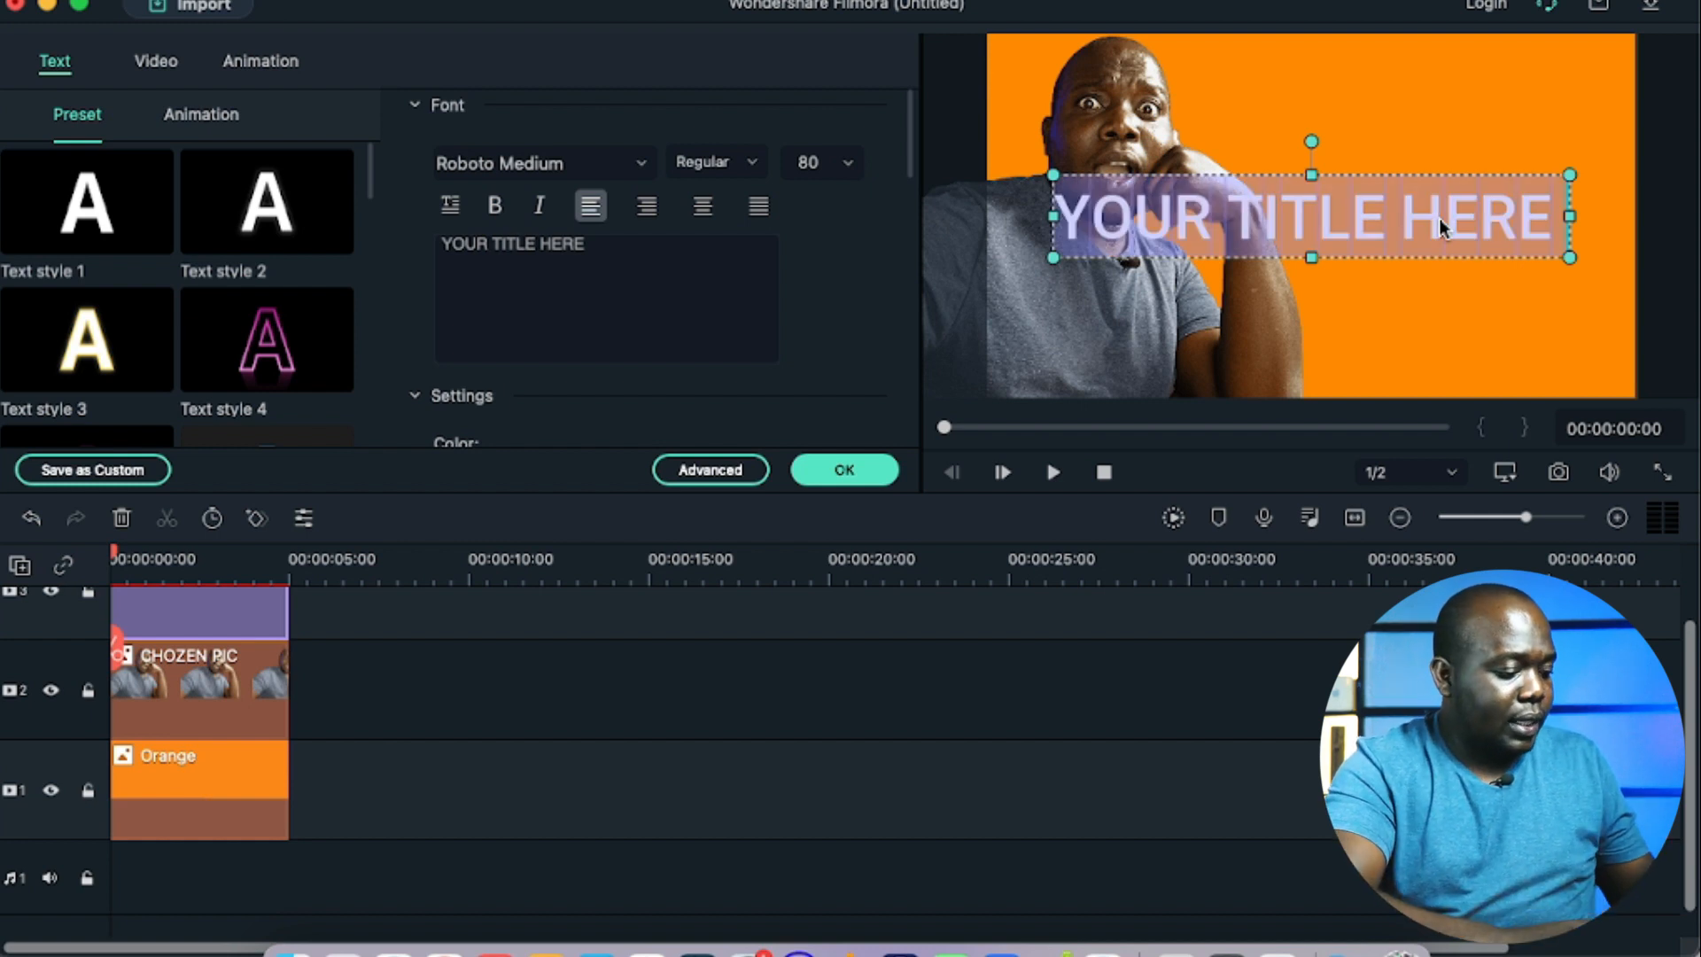
pyautogui.write('H')
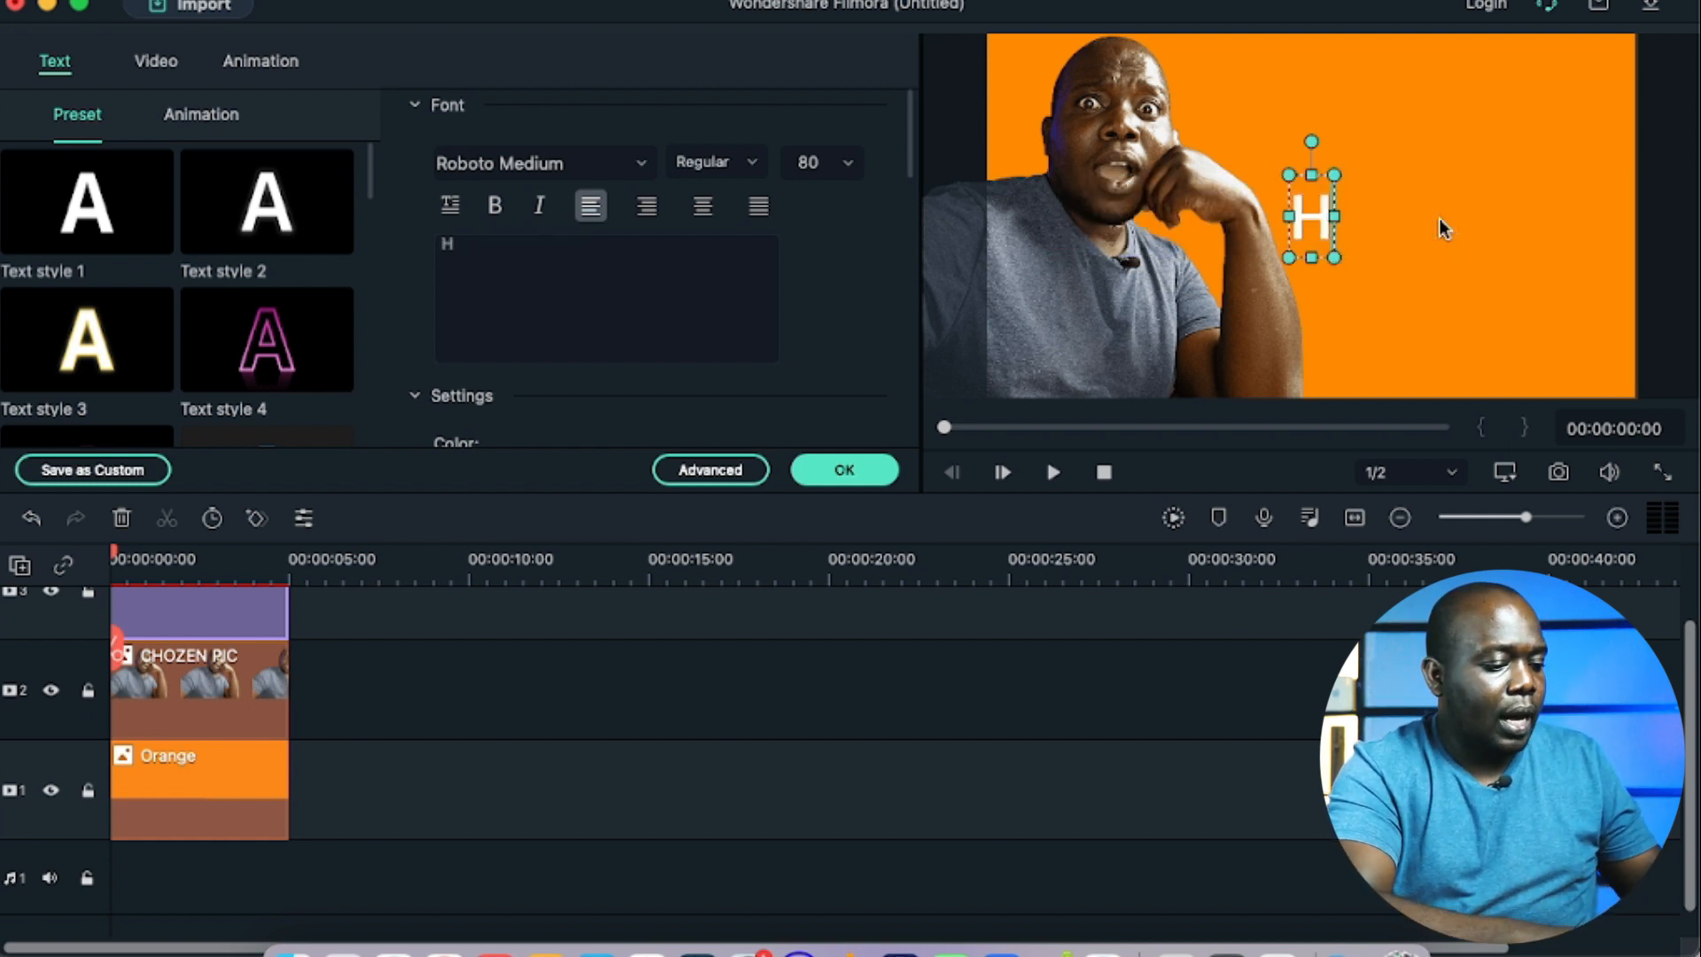
pyautogui.write('ow to')
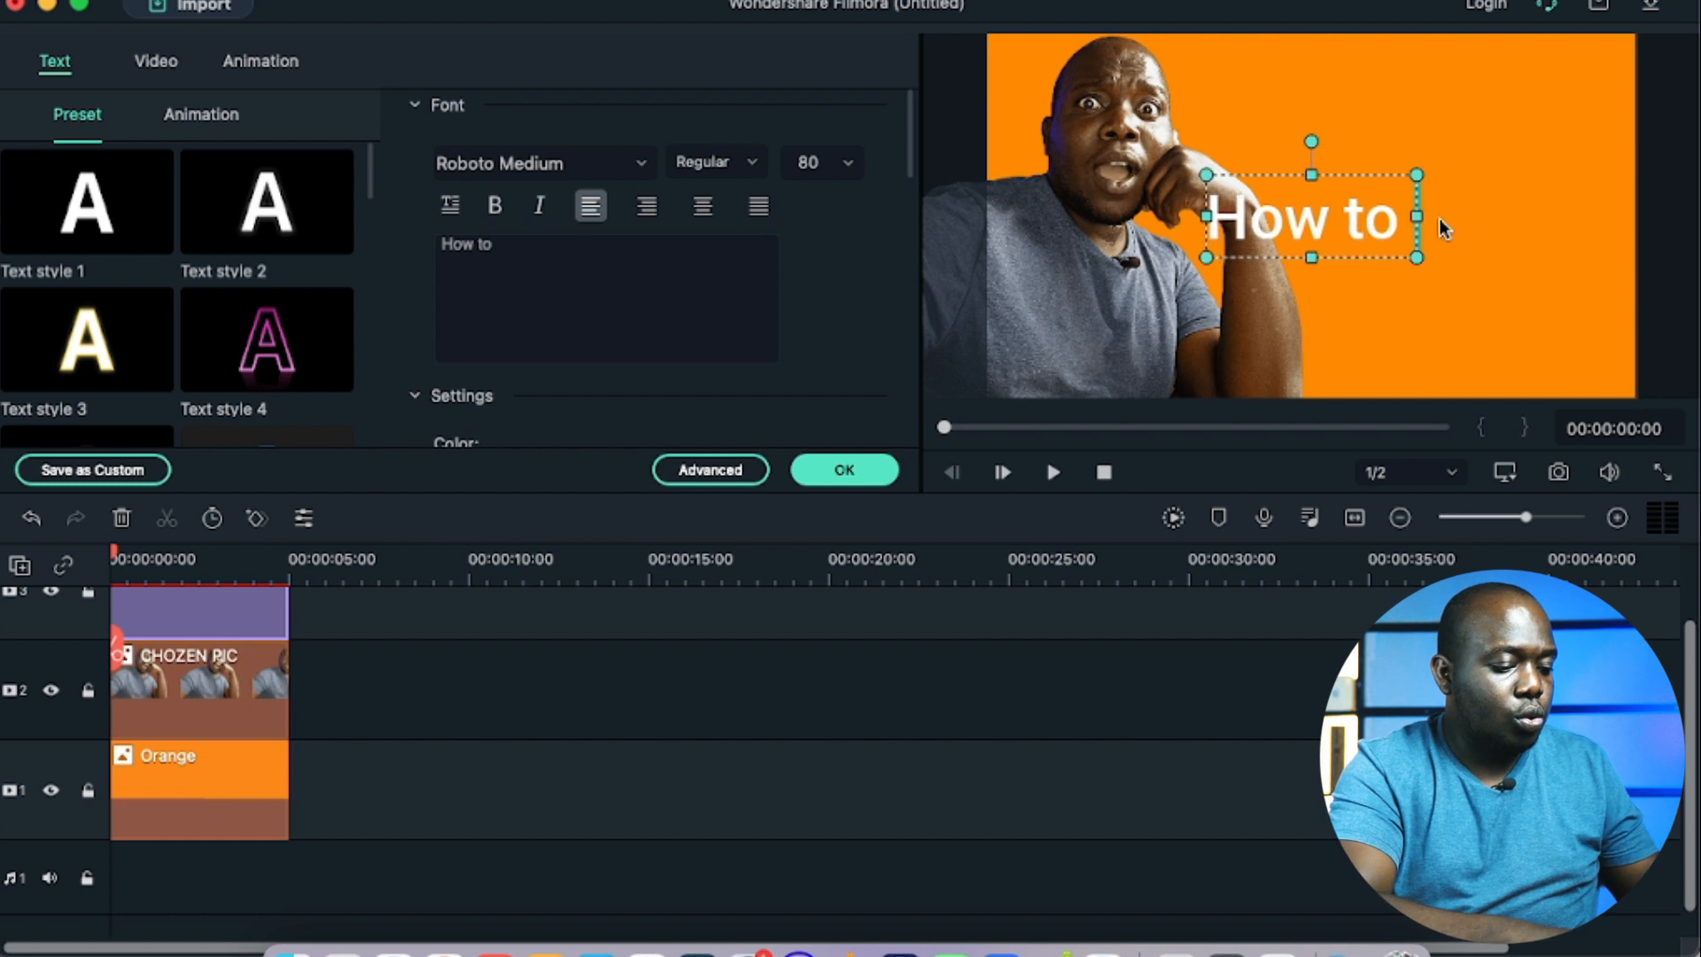
pyautogui.write(' Cr')
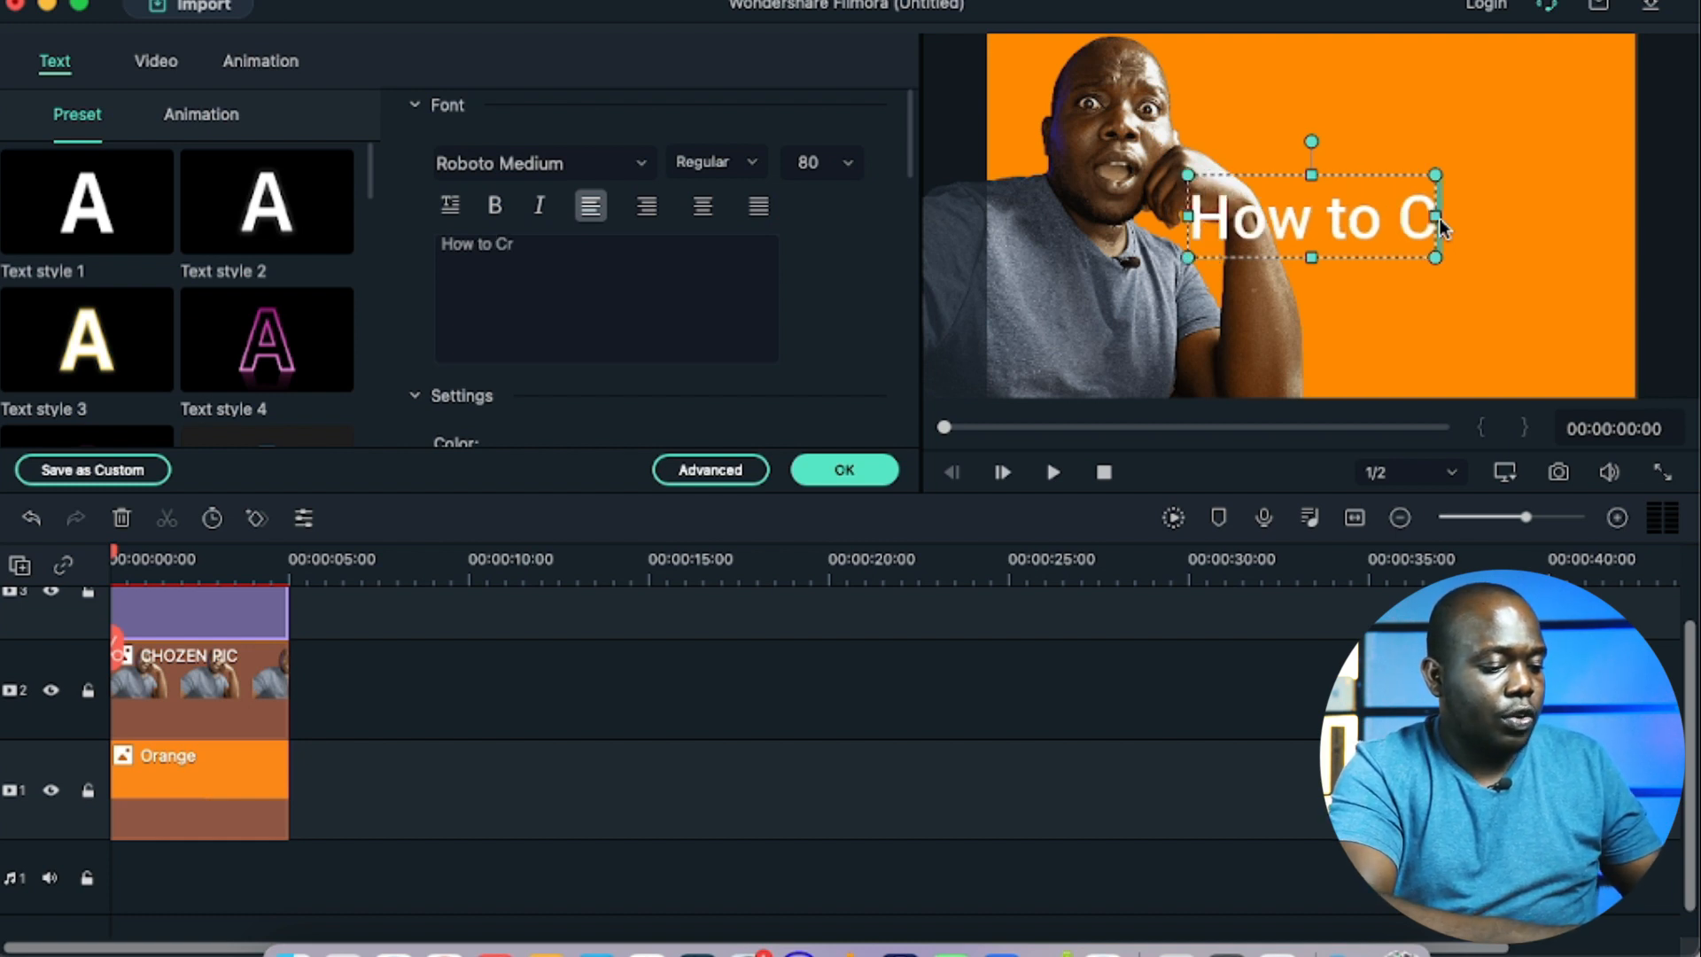
pyautogui.write('eate a')
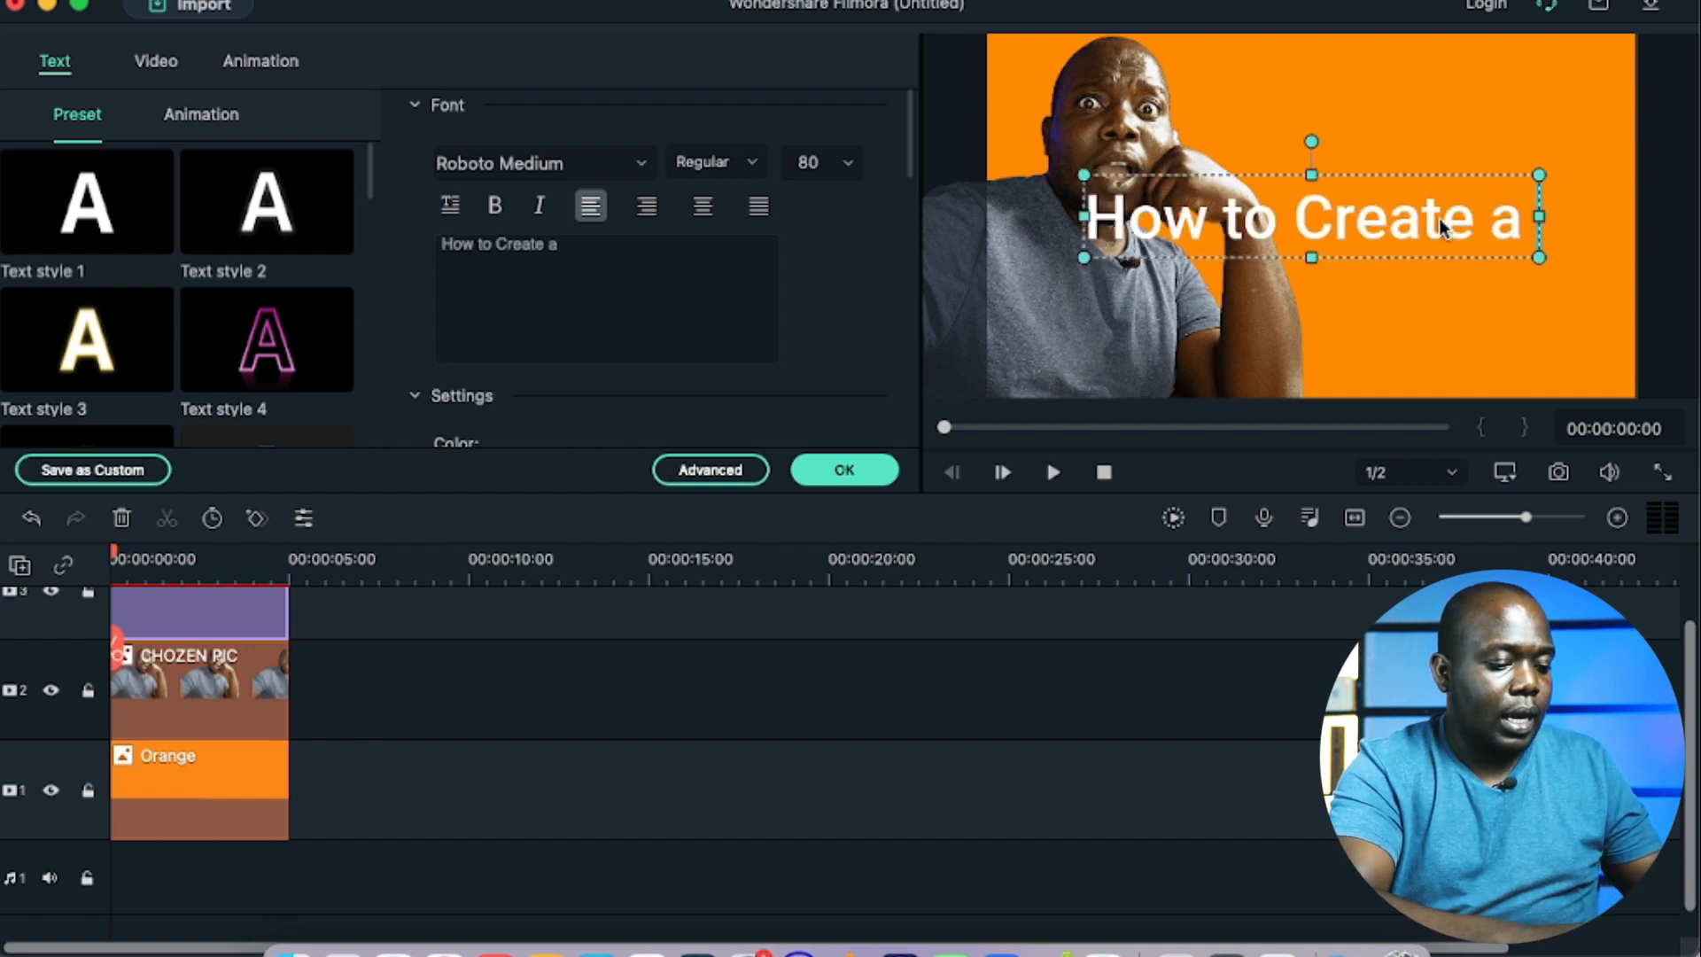
pyautogui.write(' thumbnail')
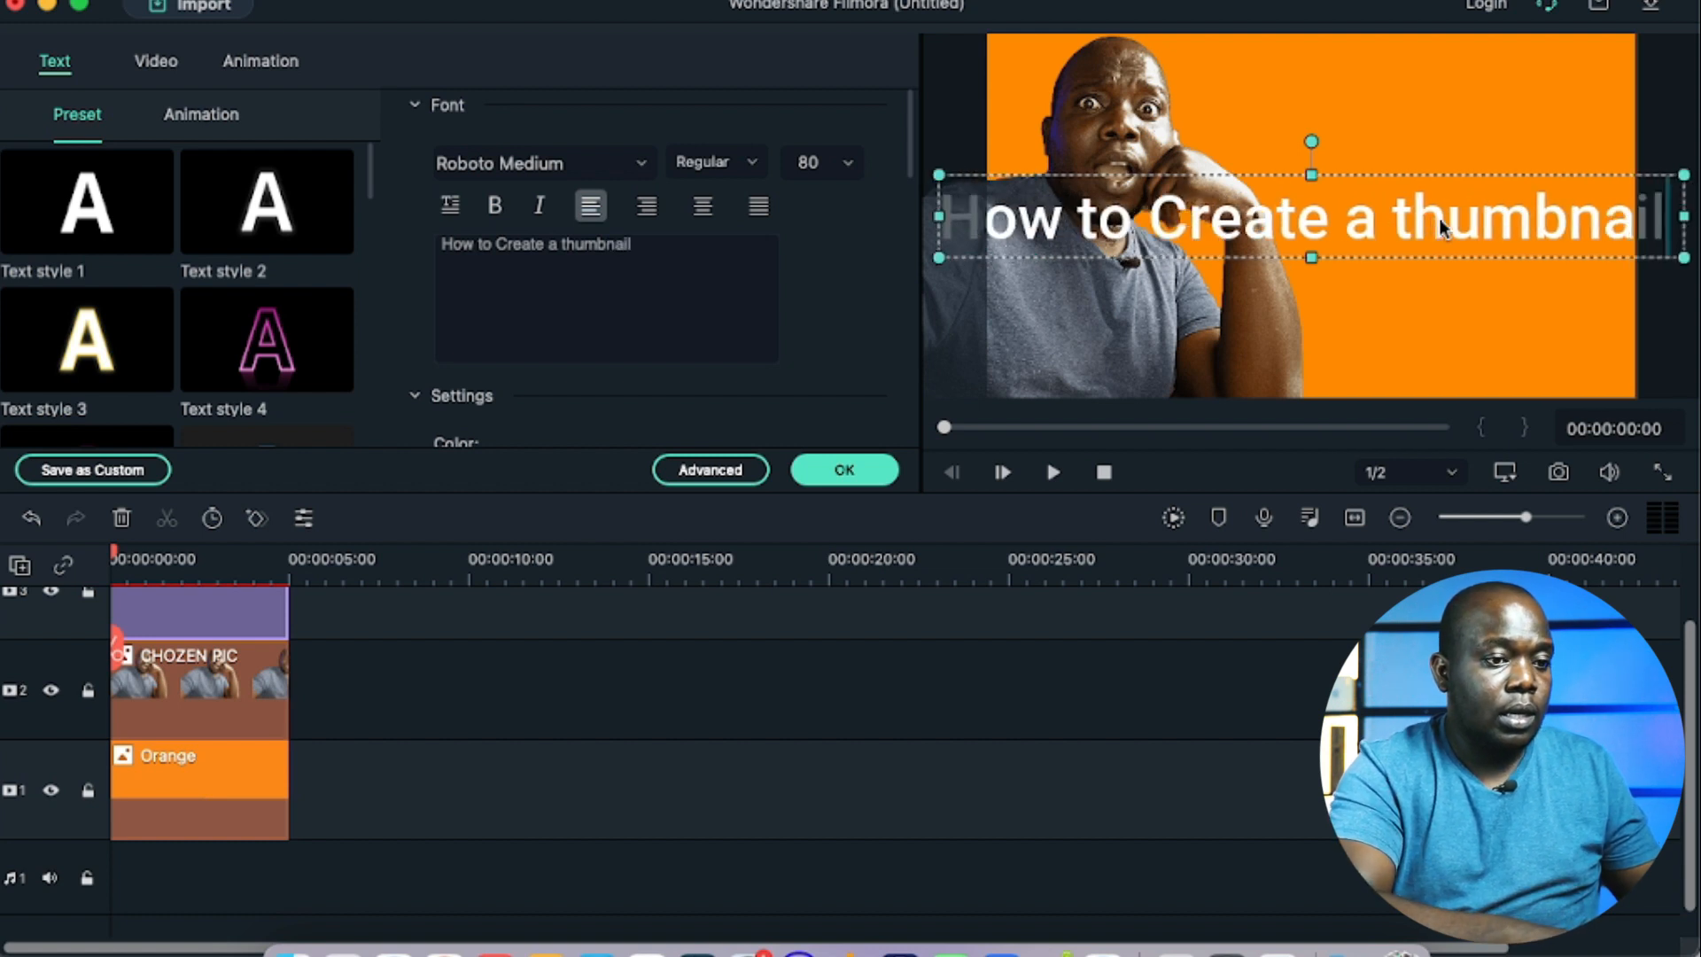
pyautogui.write(' using Filmora')
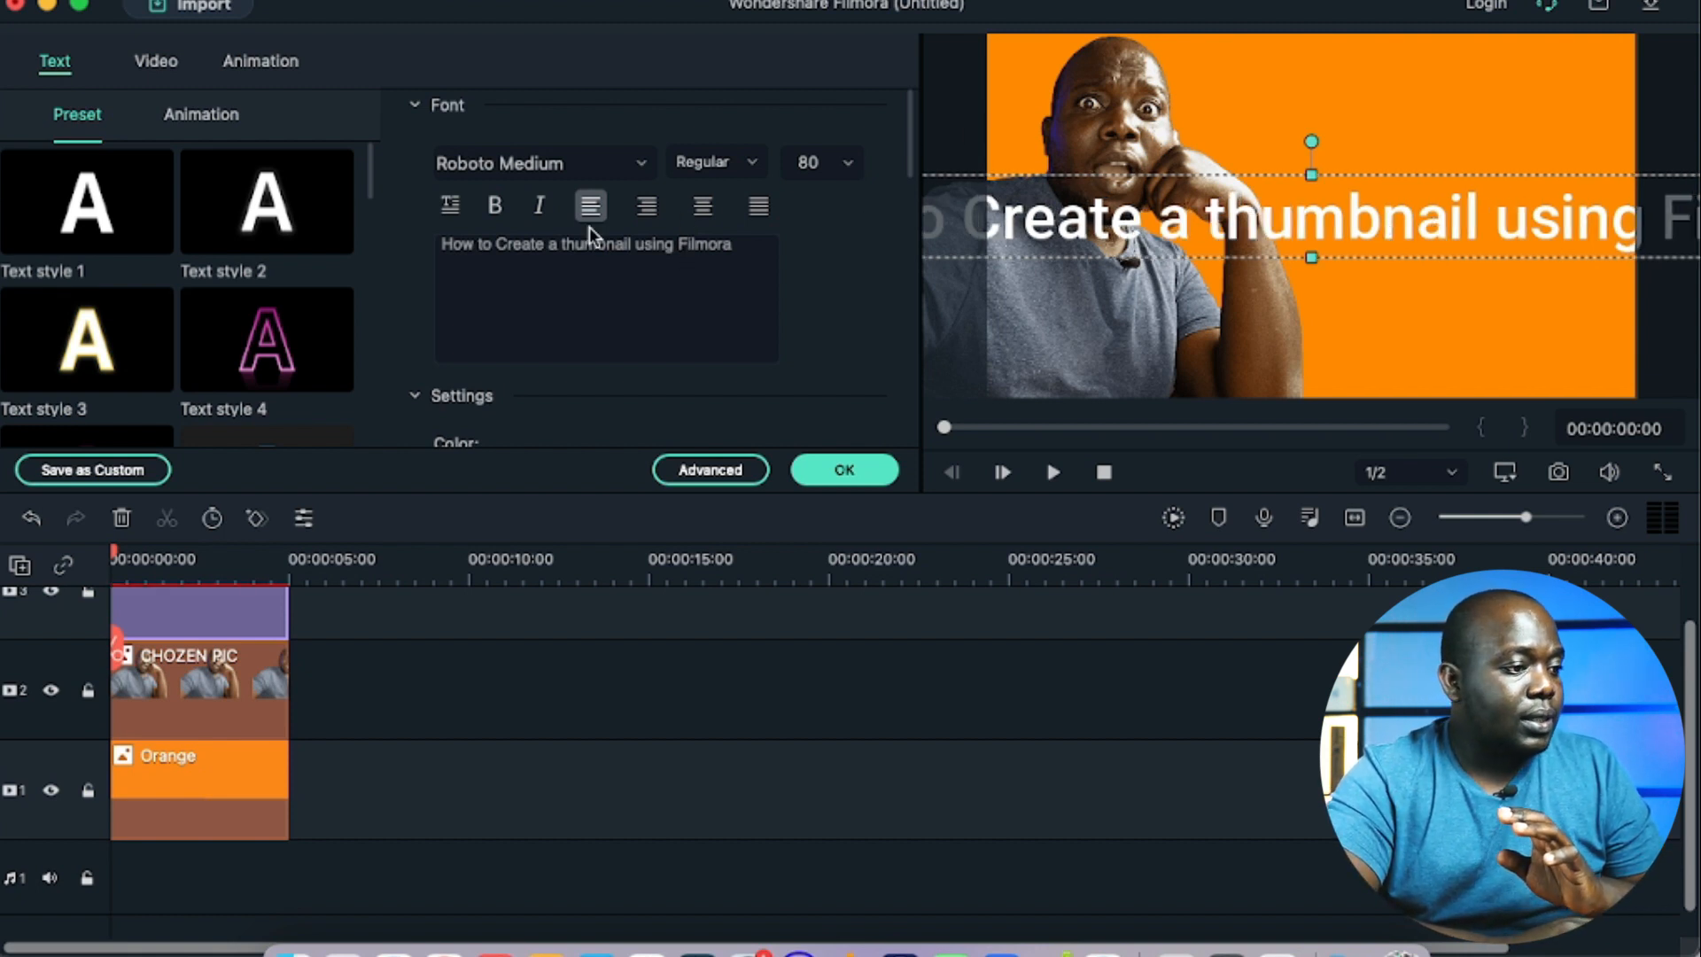
# Step: Break the title into four lines, "How to", "Create a", "thumbnail" and "using Filmora", center-align it and confirm the text settings
pyautogui.click(495, 243)
pyautogui.press('Return')
pyautogui.press('Right')
pyautogui.press('Right')
pyautogui.press('Right')
pyautogui.press('Right')
pyautogui.press('Right')
pyautogui.press('Right')
pyautogui.press('Right')
pyautogui.press('Right')
pyautogui.press('Right')
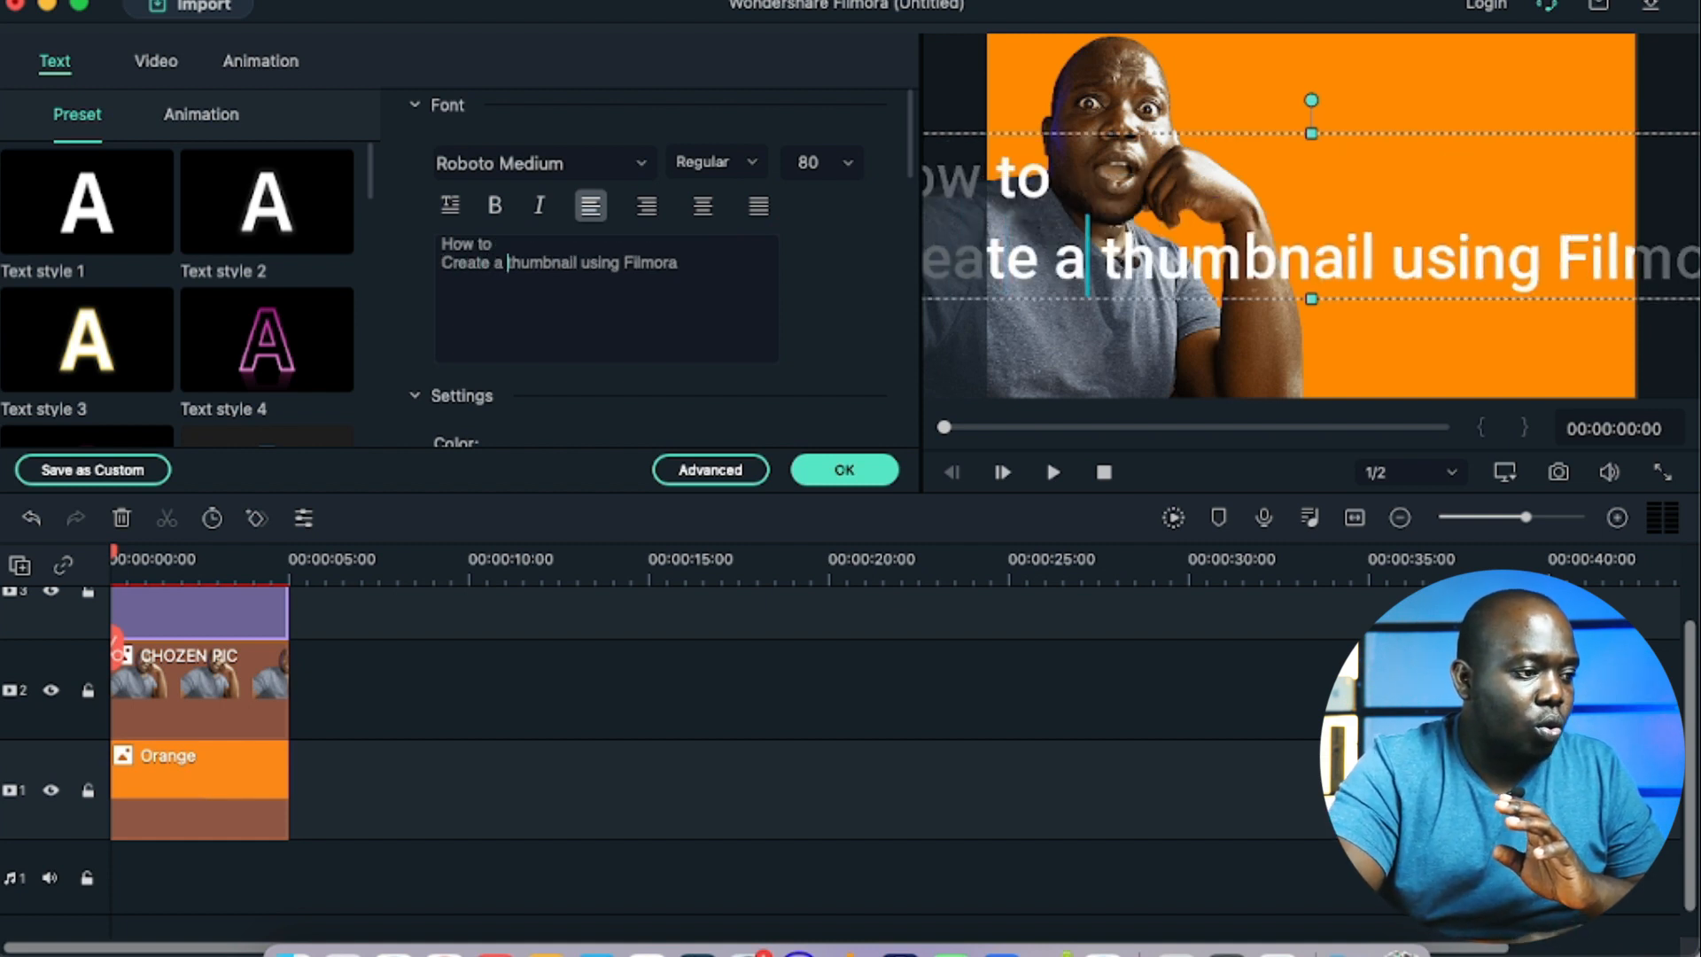
pyautogui.press('Return')
pyautogui.press('Right')
pyautogui.press('Right')
pyautogui.press('Right')
pyautogui.press('Right')
pyautogui.press('Right')
pyautogui.press('Right')
pyautogui.press('Right')
pyautogui.press('Right')
pyautogui.press('Right')
pyautogui.press('Right')
pyautogui.press('Return')
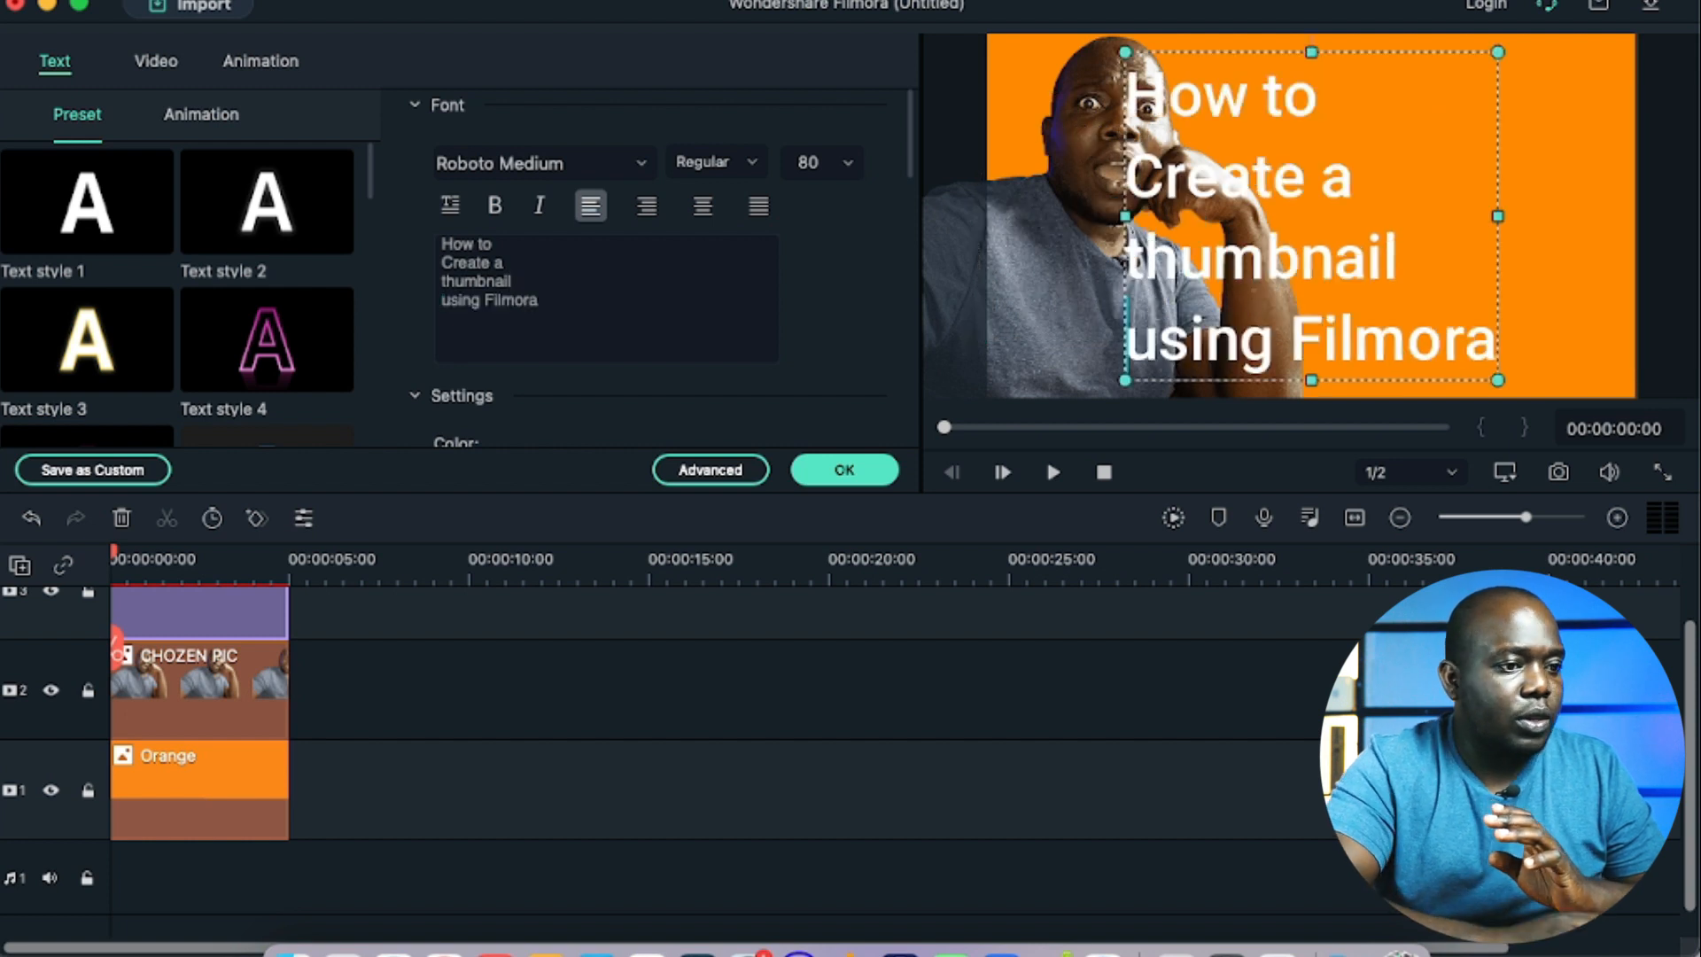
pyautogui.click(703, 211)
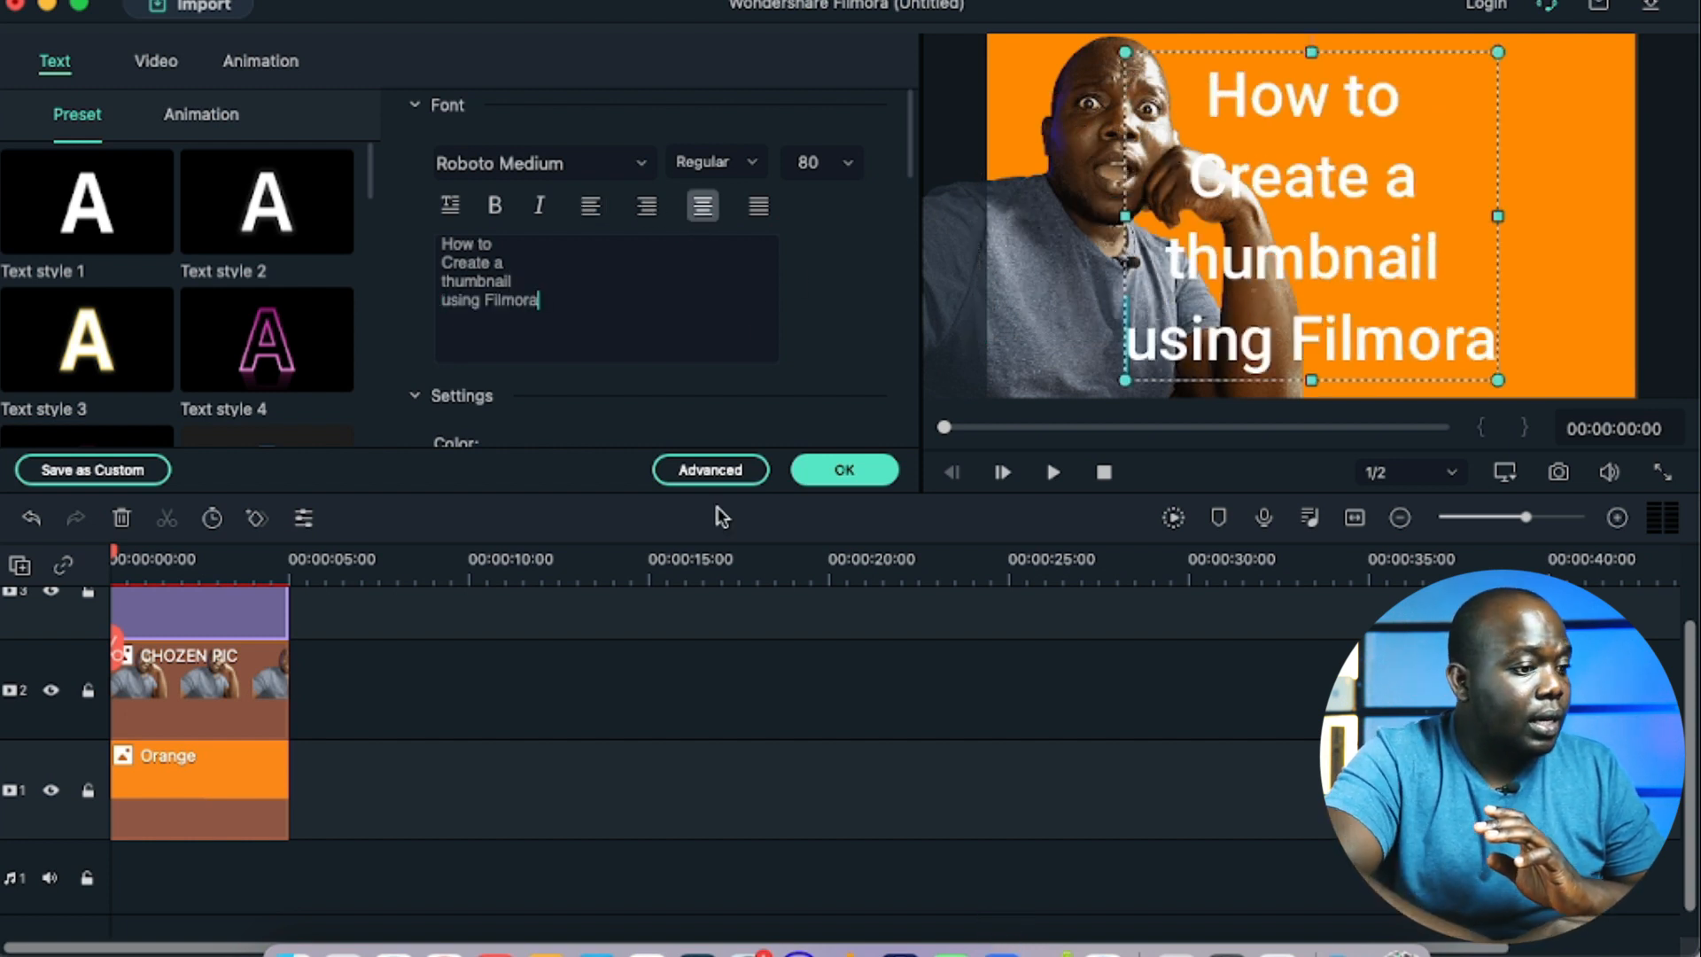
pyautogui.click(839, 457)
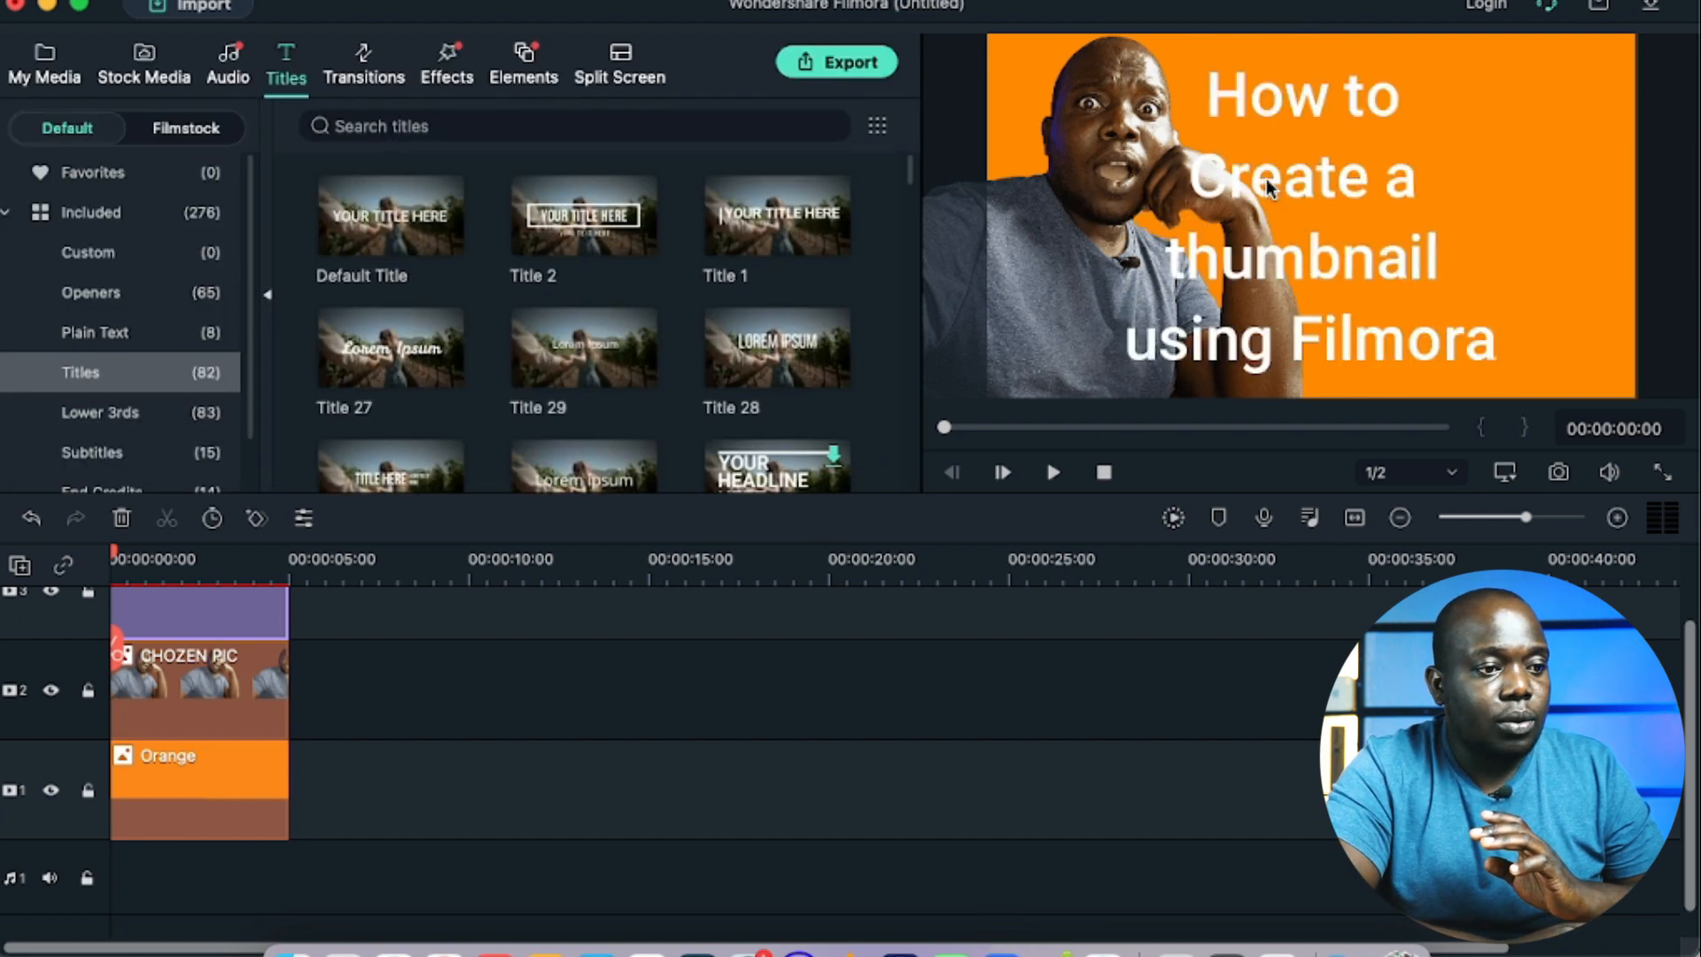
# Step: Shrink the four-line title and place it on the orange area beside the cutout, clear of the arm and inside the frame
pyautogui.doubleClick(1333, 197)
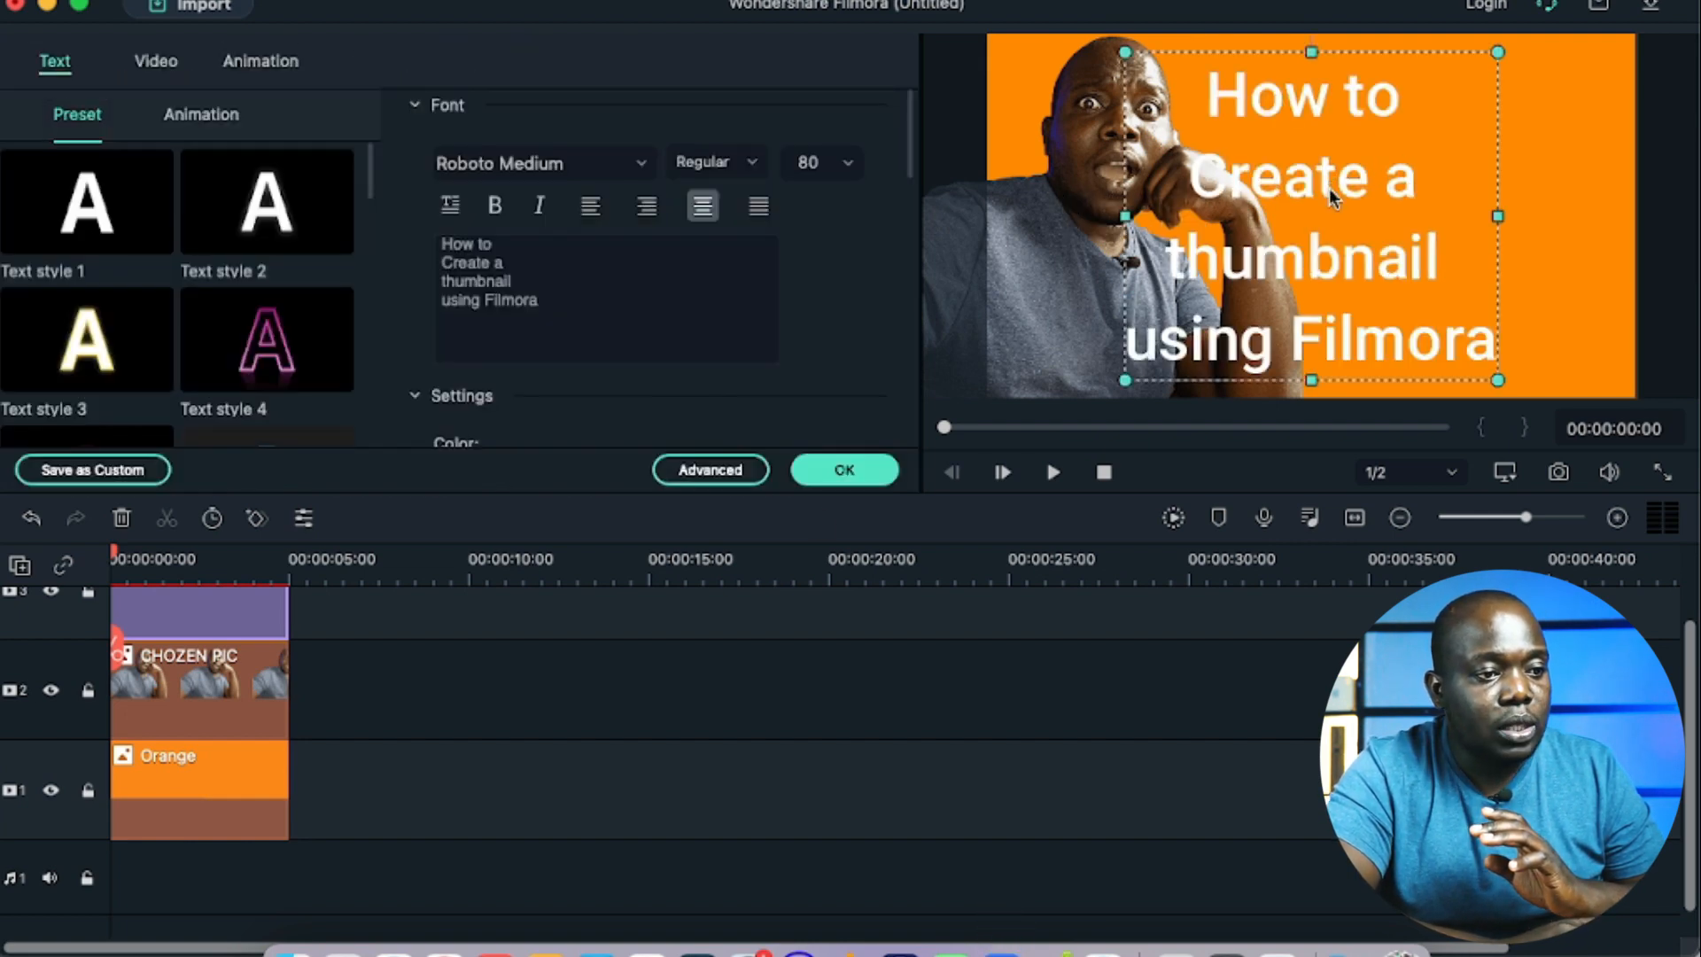
pyautogui.moveTo(1292, 185); pyautogui.dragTo(1428, 181)
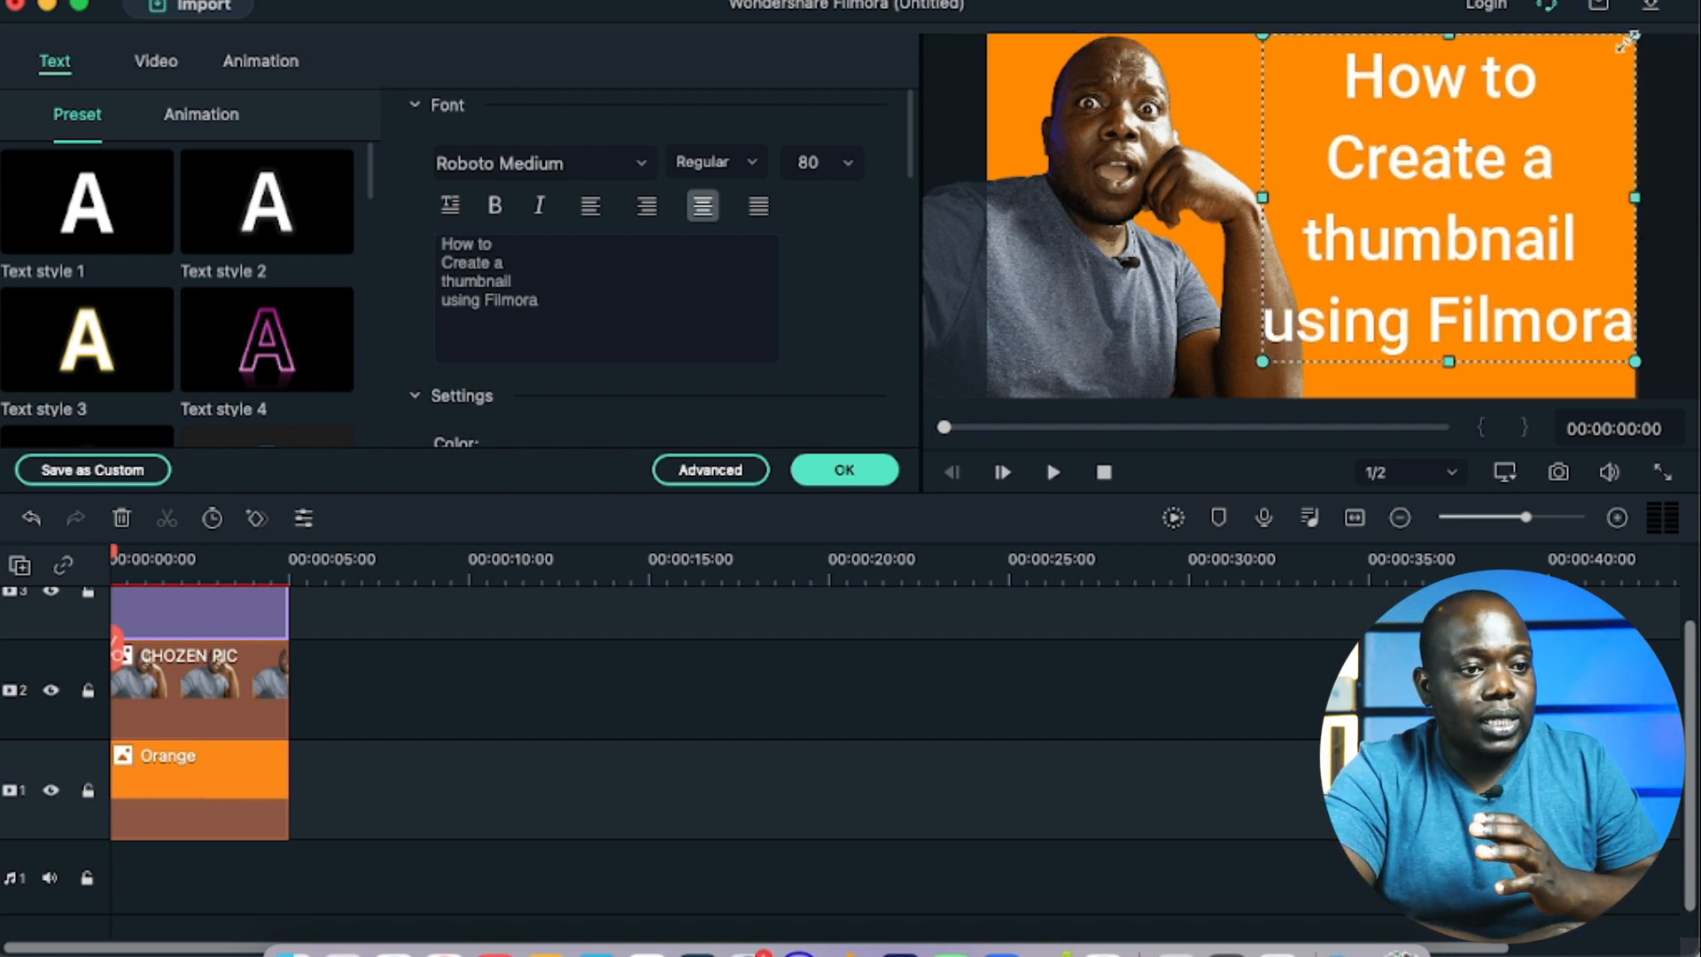
pyautogui.moveTo(1636, 34); pyautogui.dragTo(1583, 79)
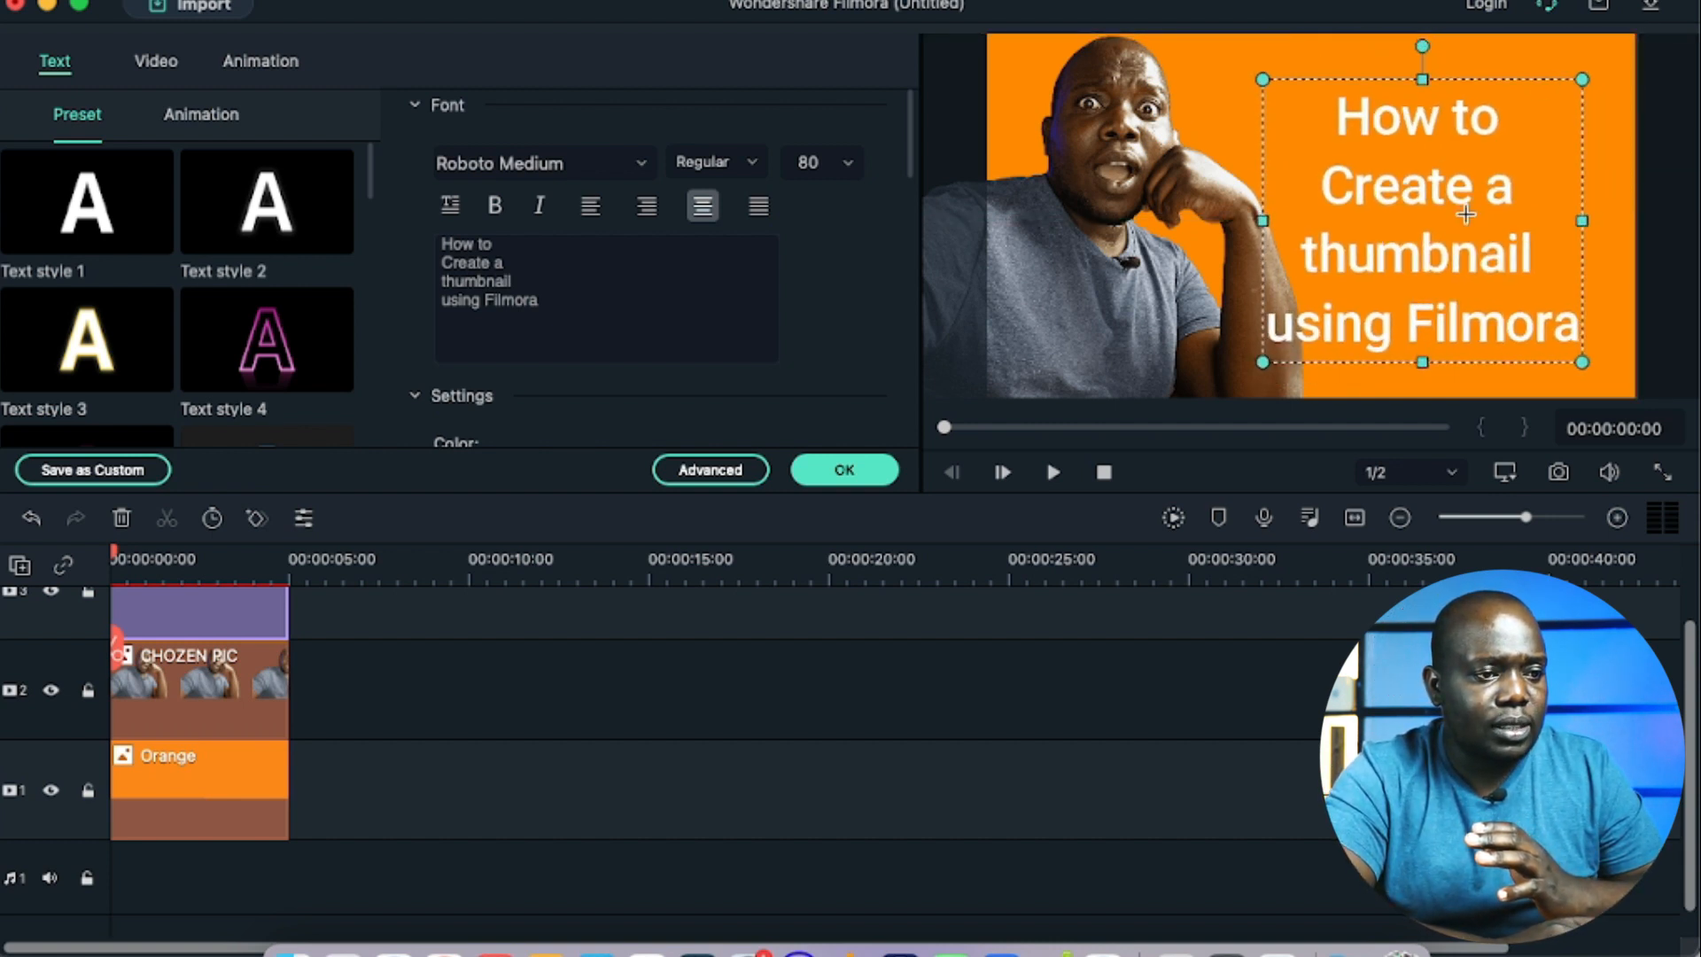
pyautogui.moveTo(1432, 206); pyautogui.dragTo(1469, 189)
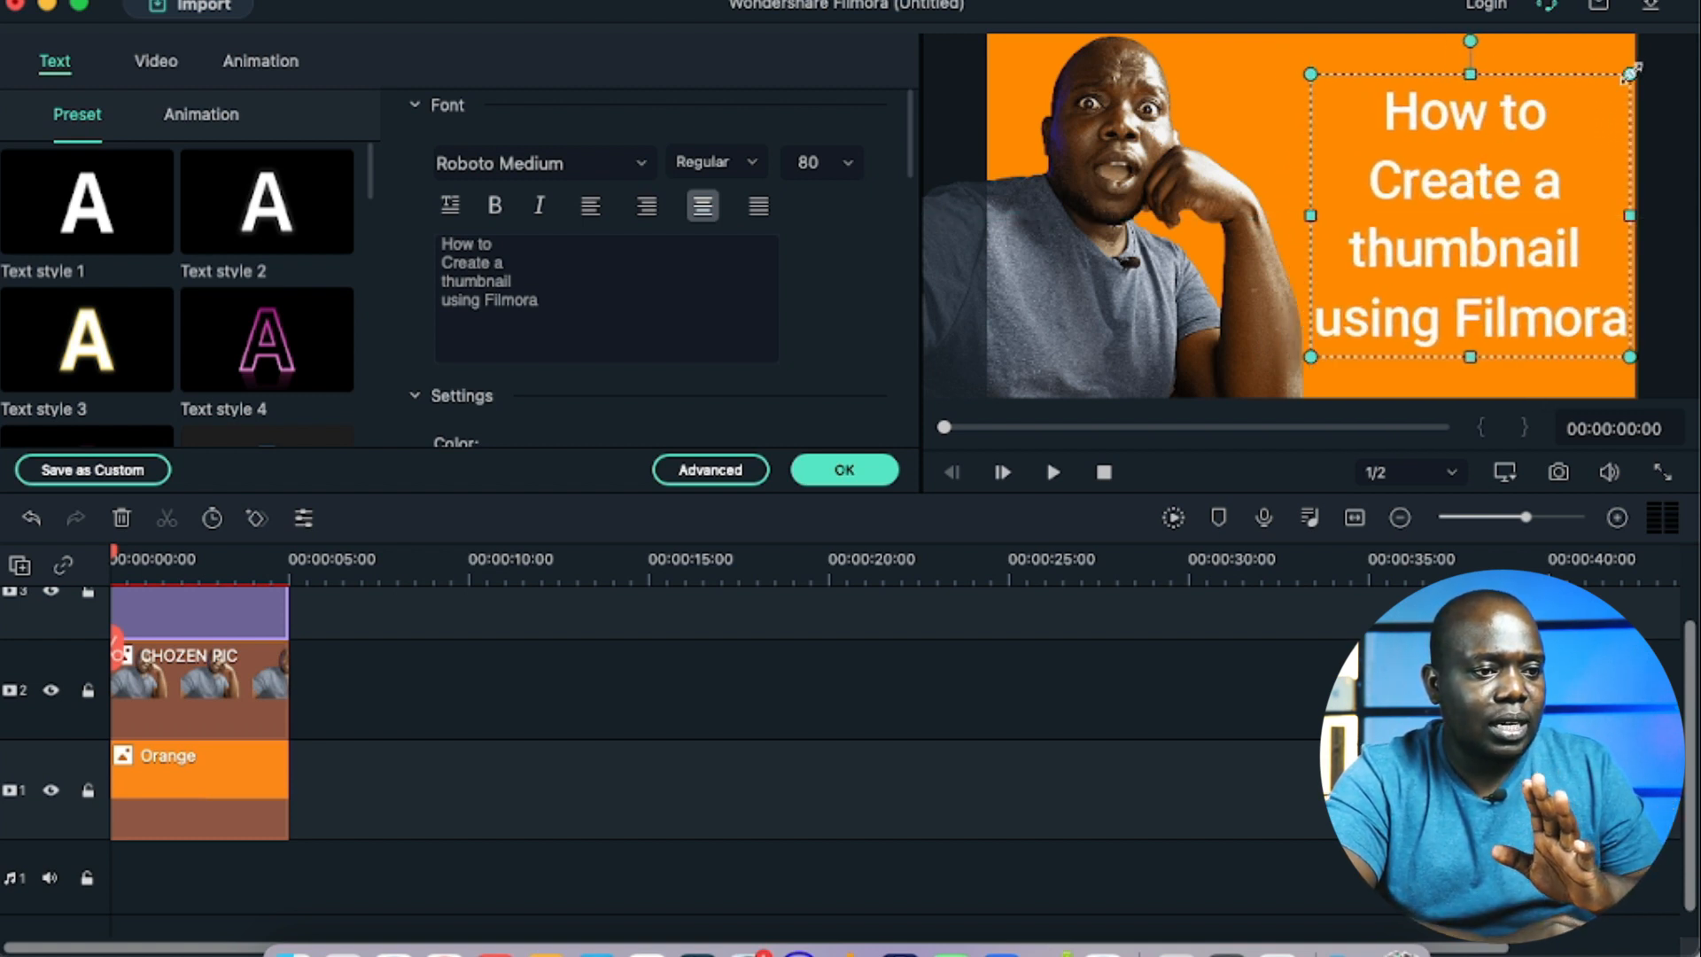
pyautogui.moveTo(1630, 74); pyautogui.dragTo(1609, 83)
pyautogui.moveTo(1500, 238)
pyautogui.mouseDown()
pyautogui.moveTo(1499, 265)
pyautogui.moveTo(1497, 224)
pyautogui.mouseUp()
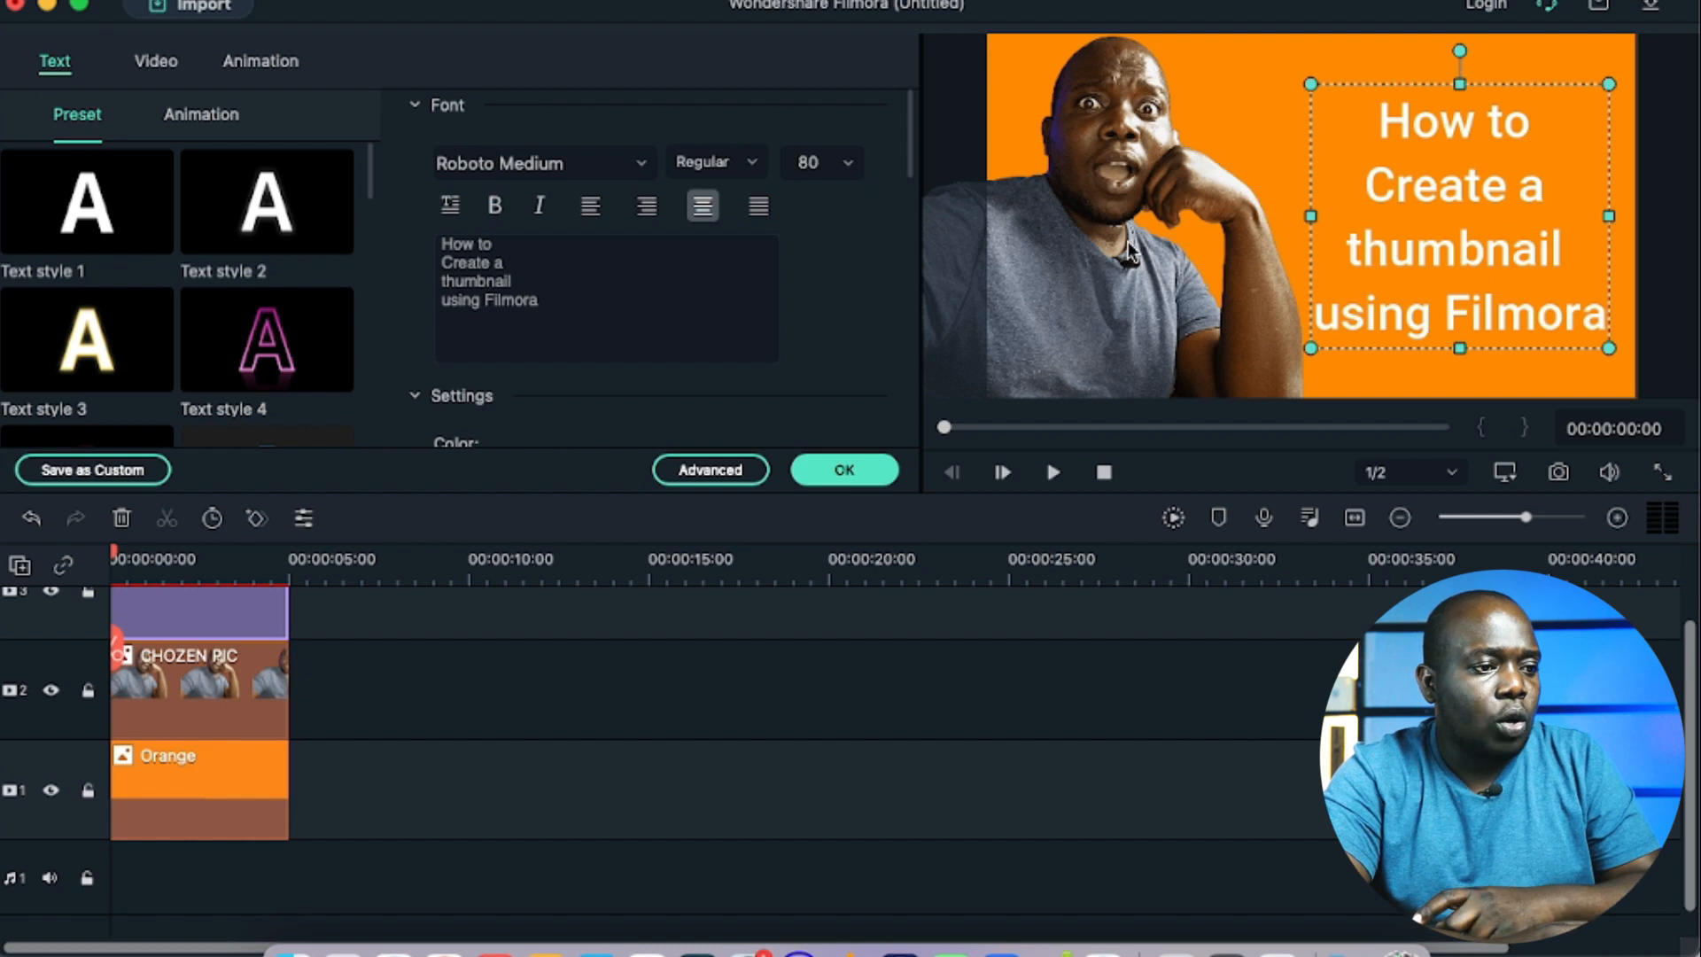
# Step: Shift the cutout slightly right and down in the frame, keeping it beside the title, and deselect it
pyautogui.click(1109, 270)
pyautogui.moveTo(1113, 268); pyautogui.dragTo(1124, 299)
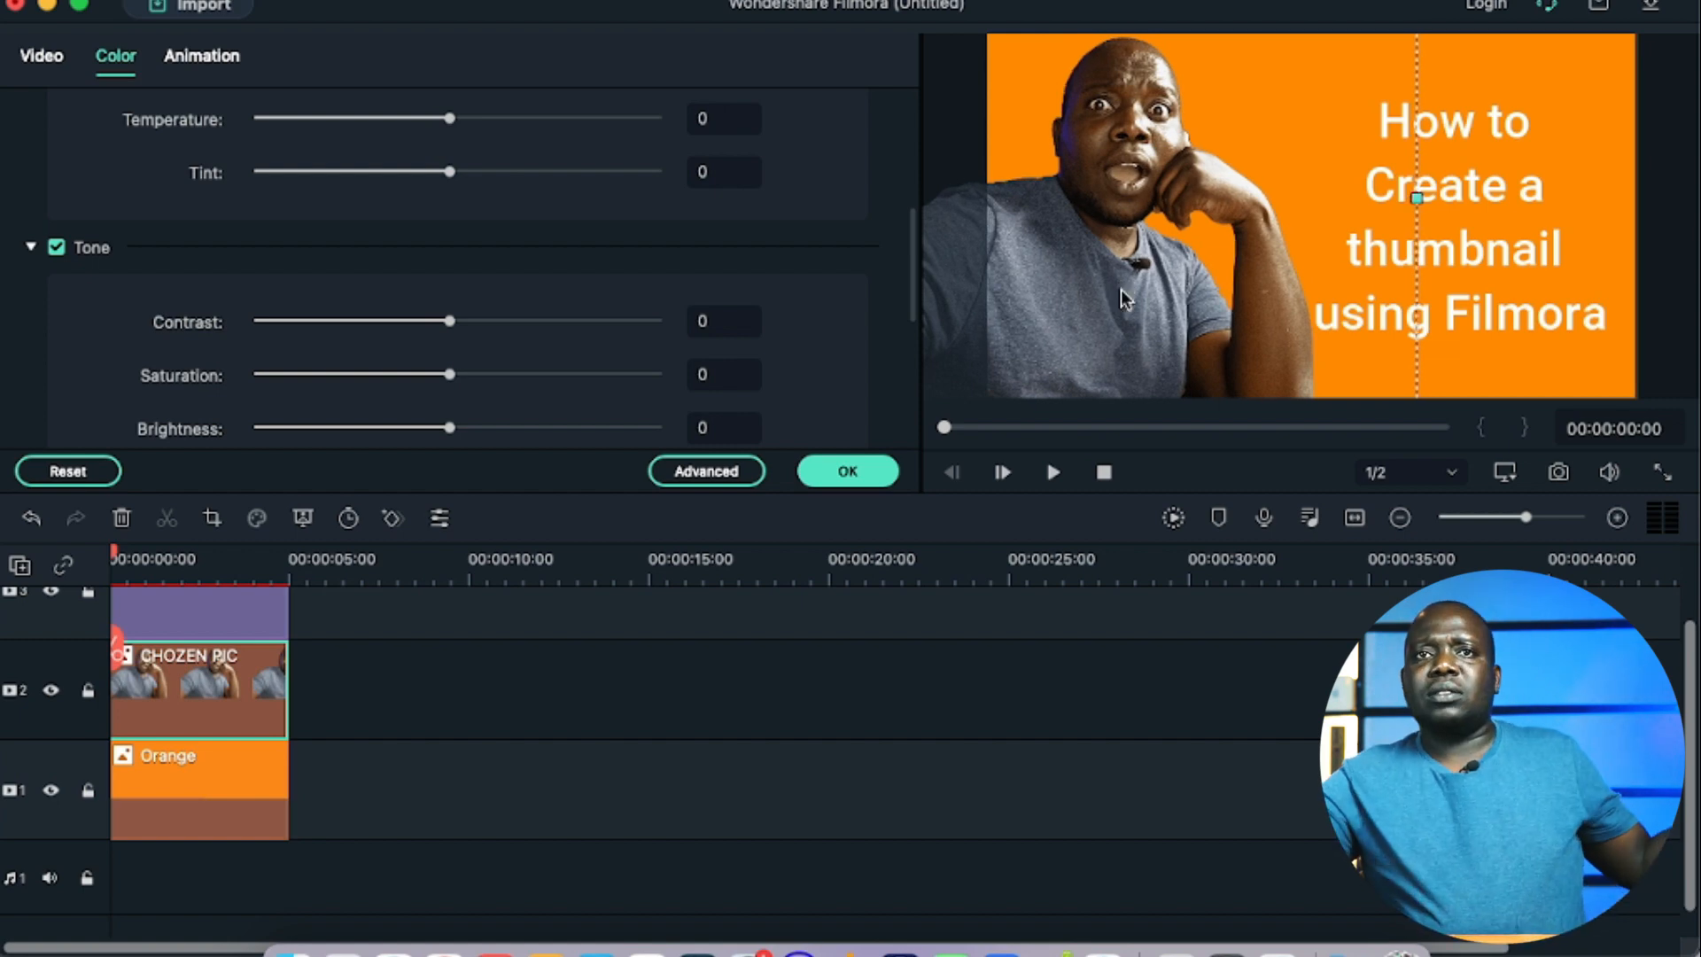
pyautogui.click(1686, 285)
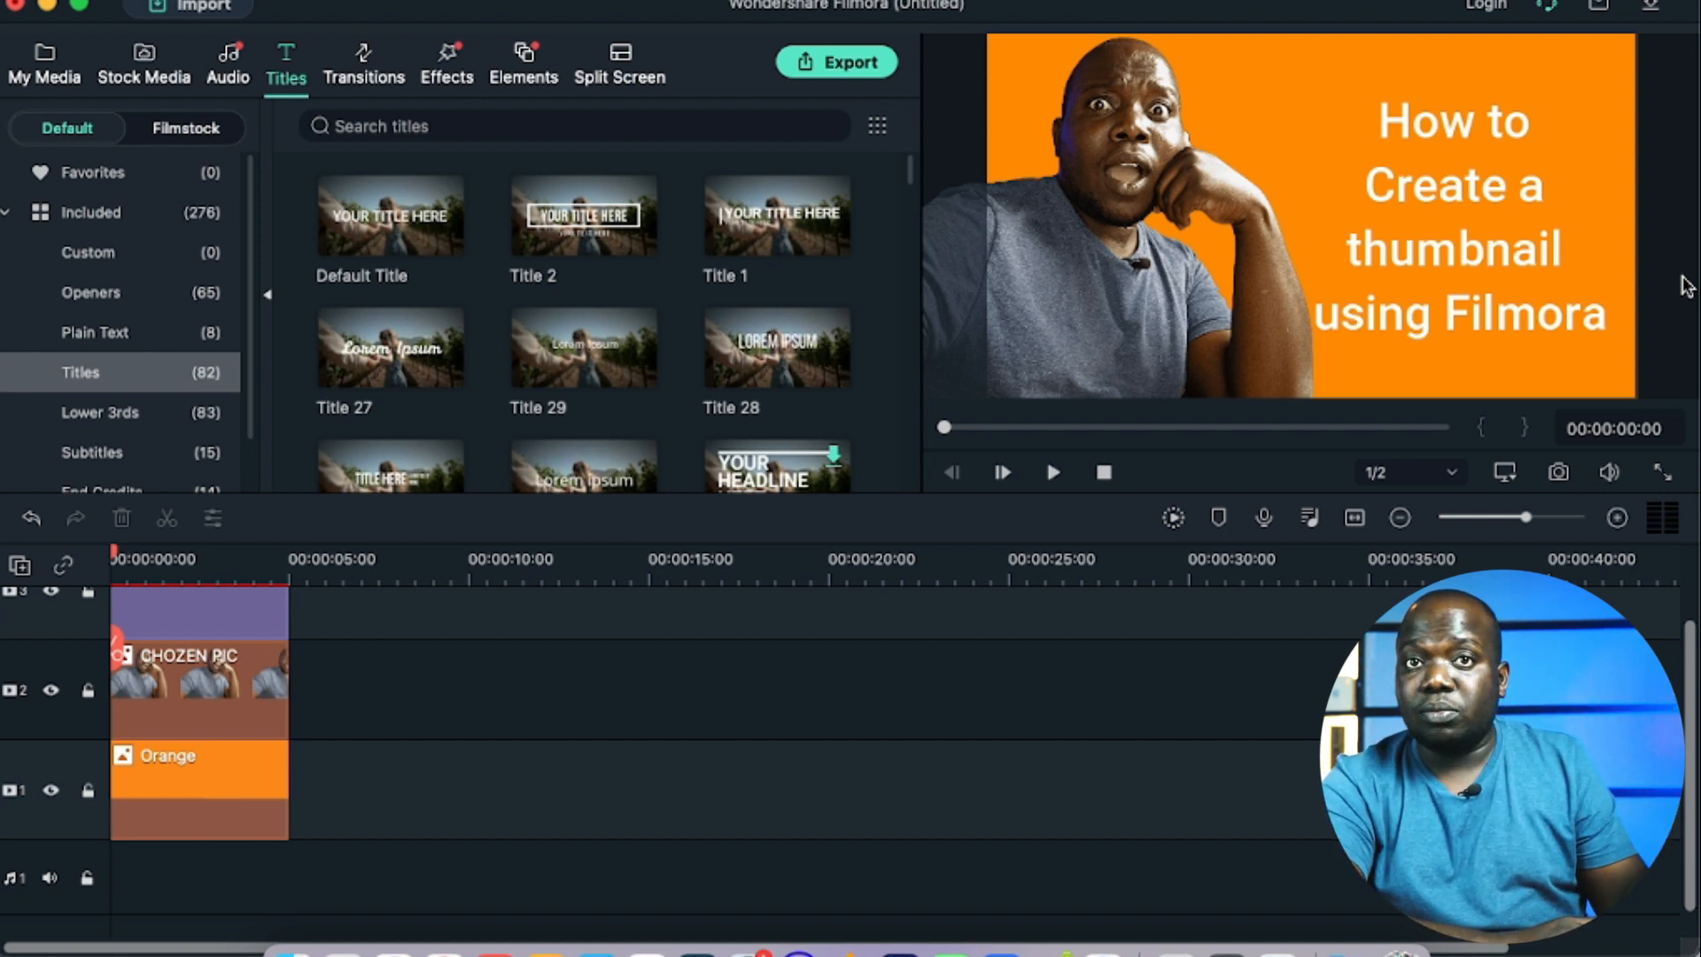
# Step: Take a snapshot of the finished thumbnail frame, check the saved PNG from the desktop in the image viewer, and close it
pyautogui.click(1558, 476)
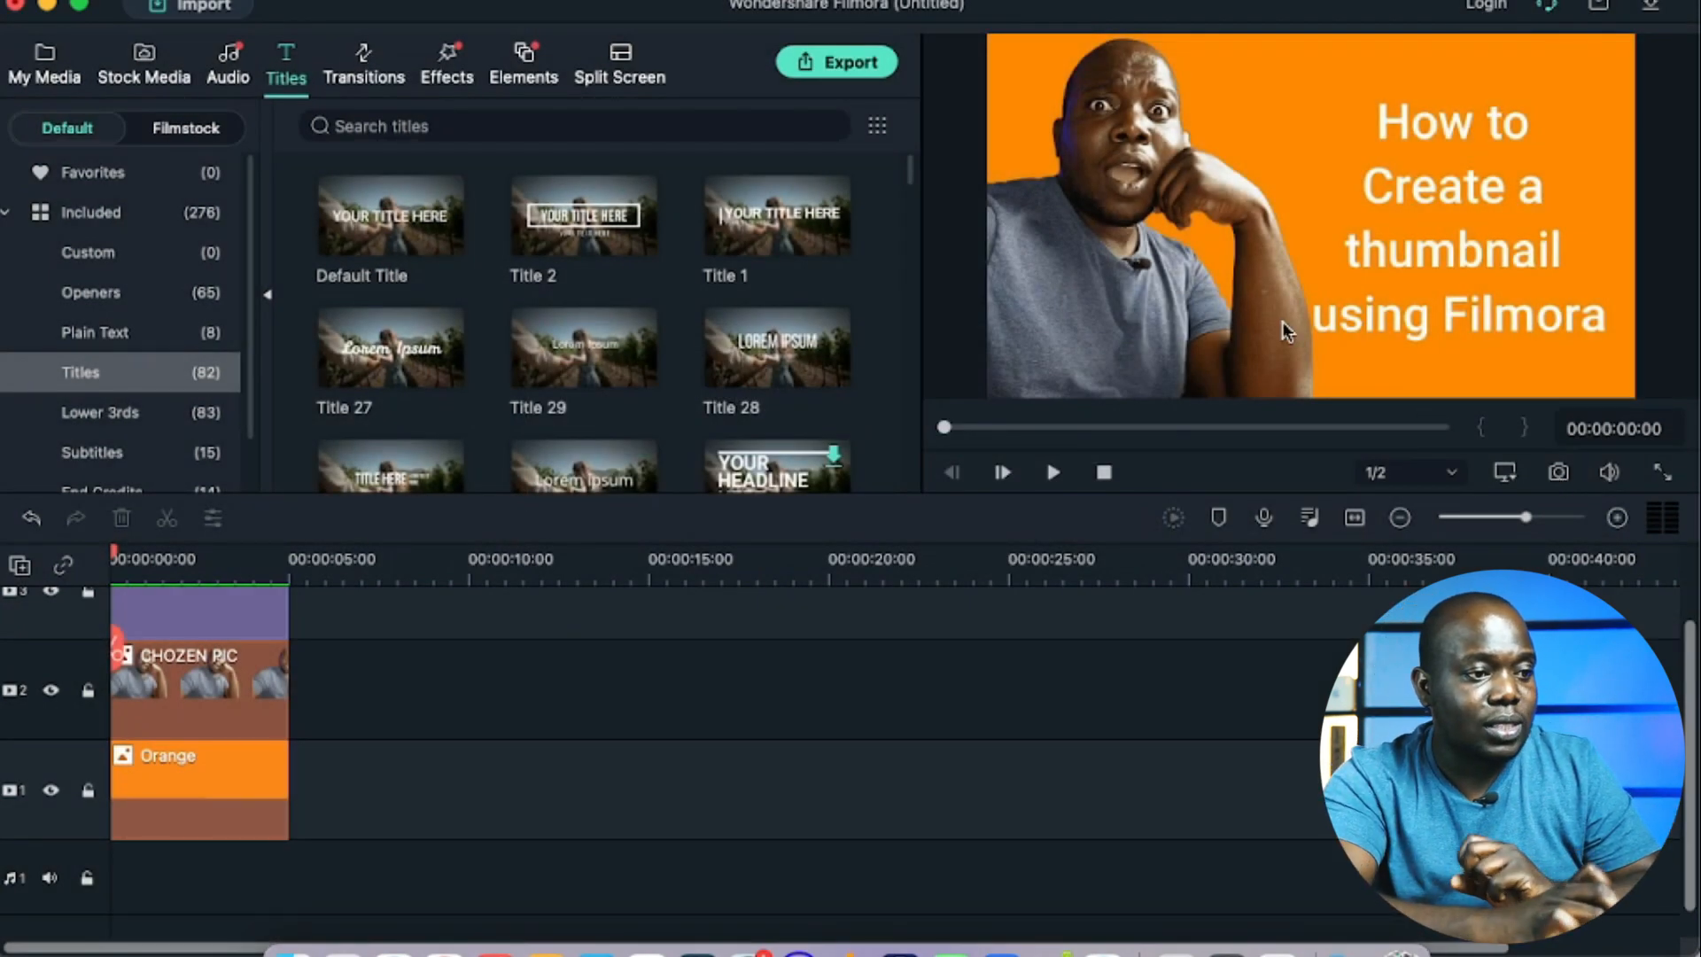
pyautogui.click(49, 5)
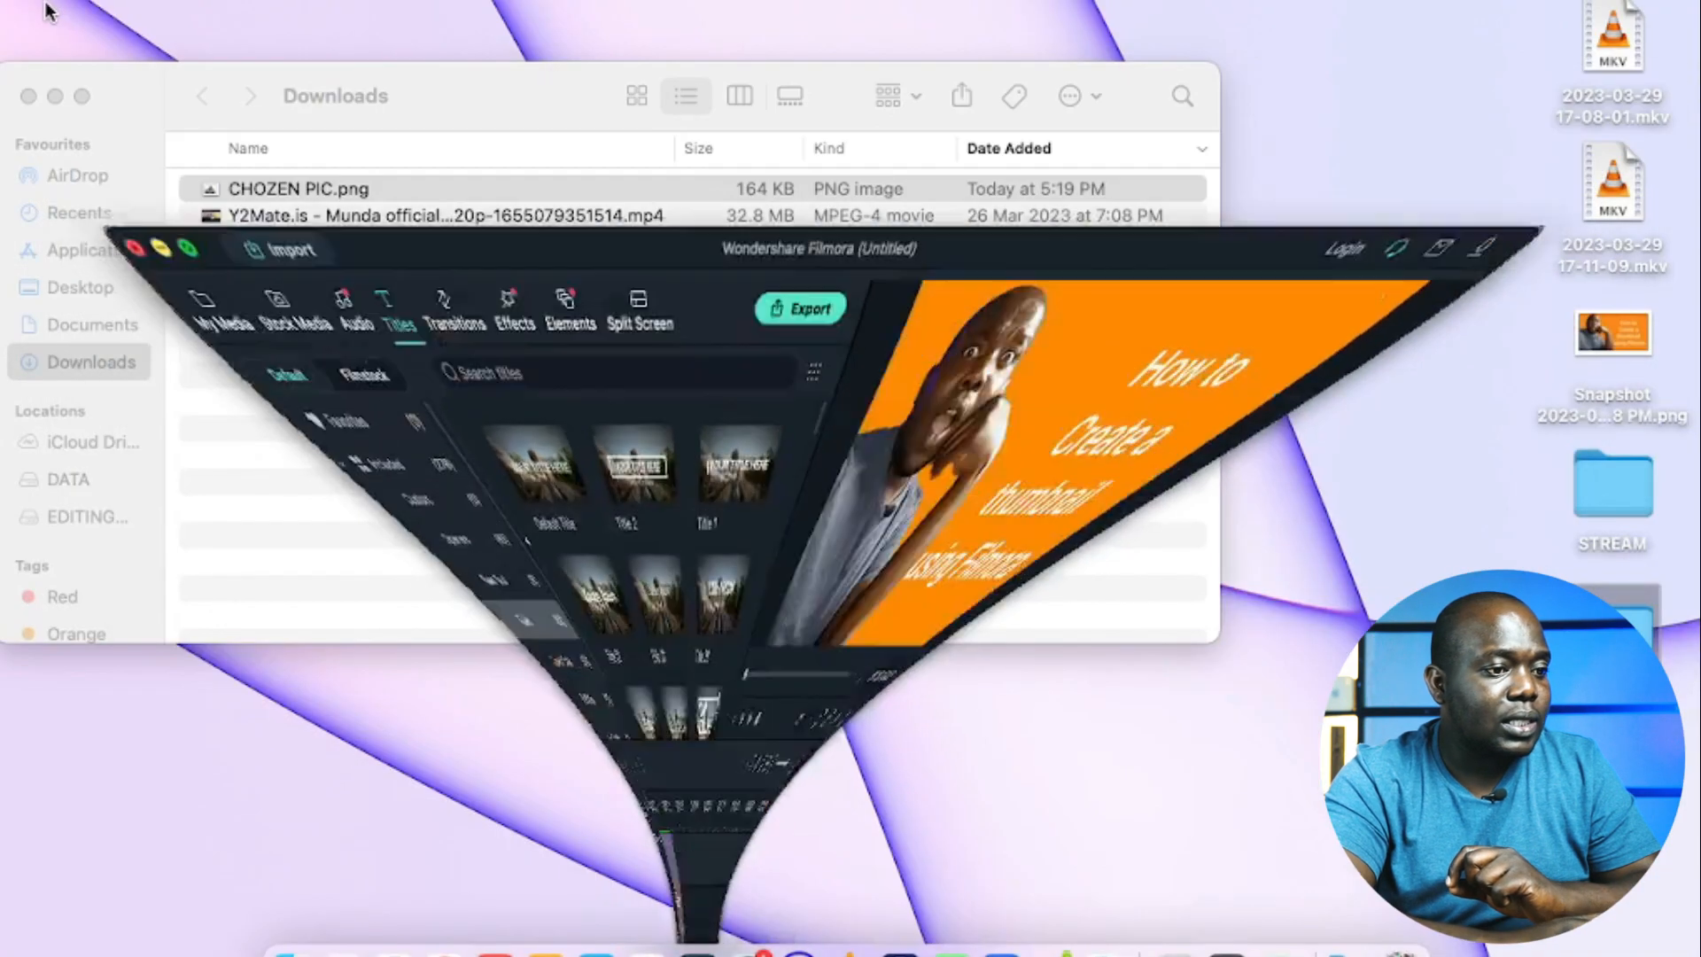
pyautogui.doubleClick(1599, 335)
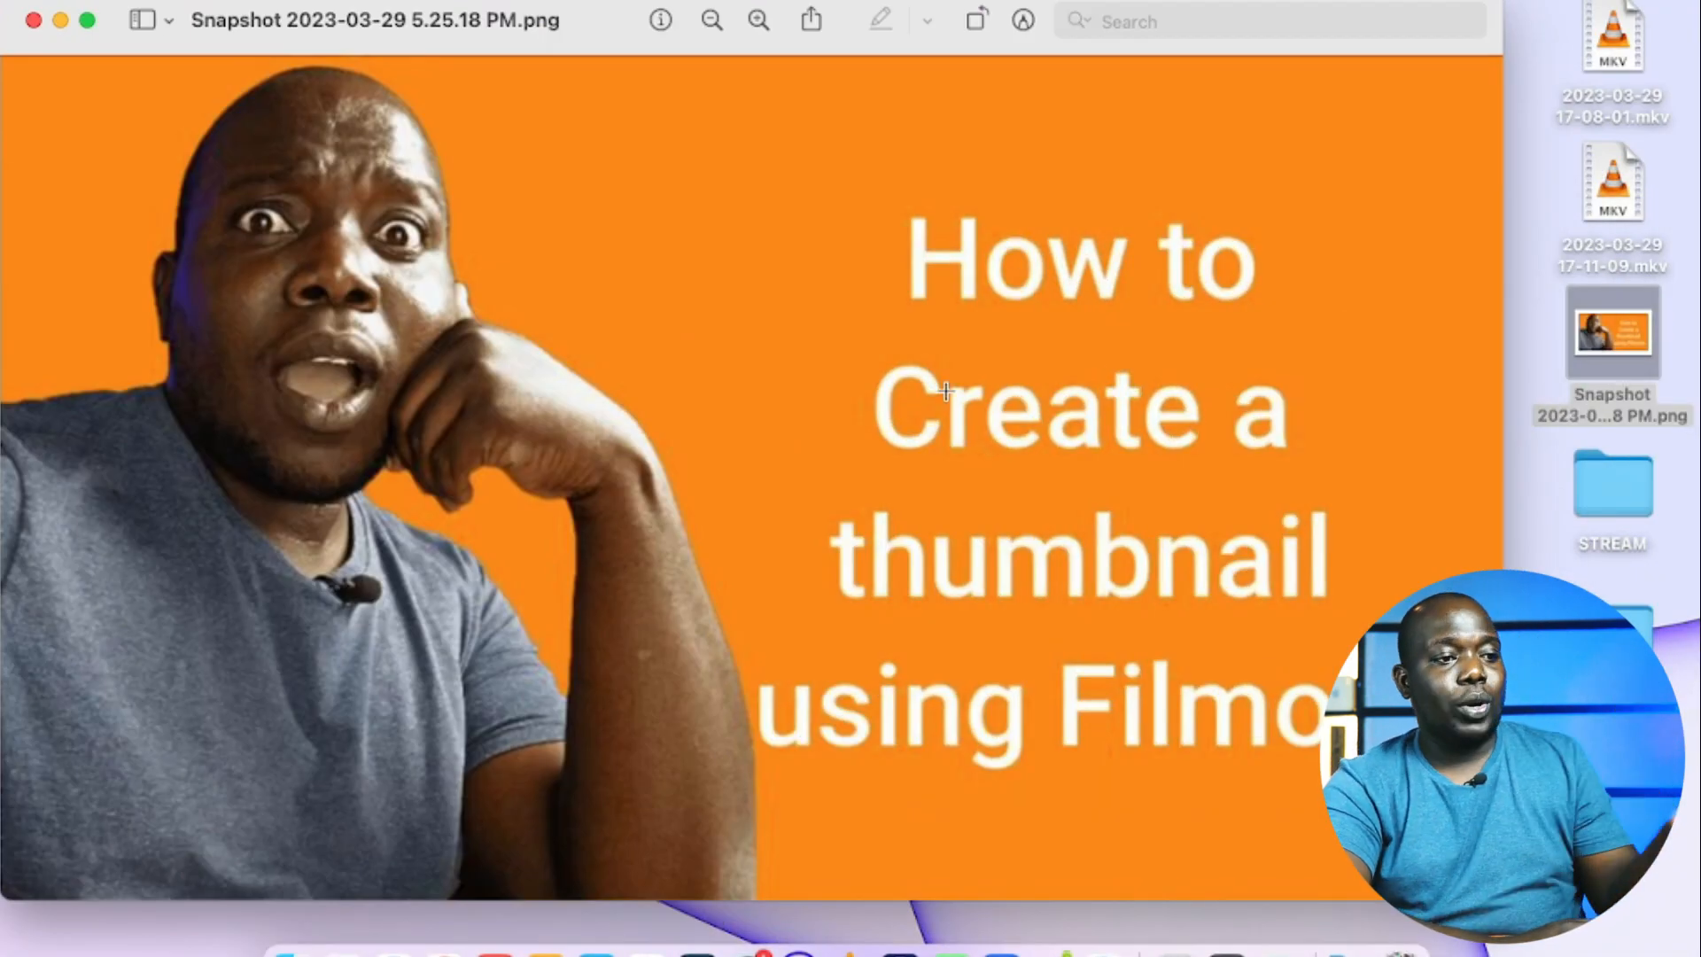
pyautogui.moveTo(520, 11); pyautogui.dragTo(594, 10)
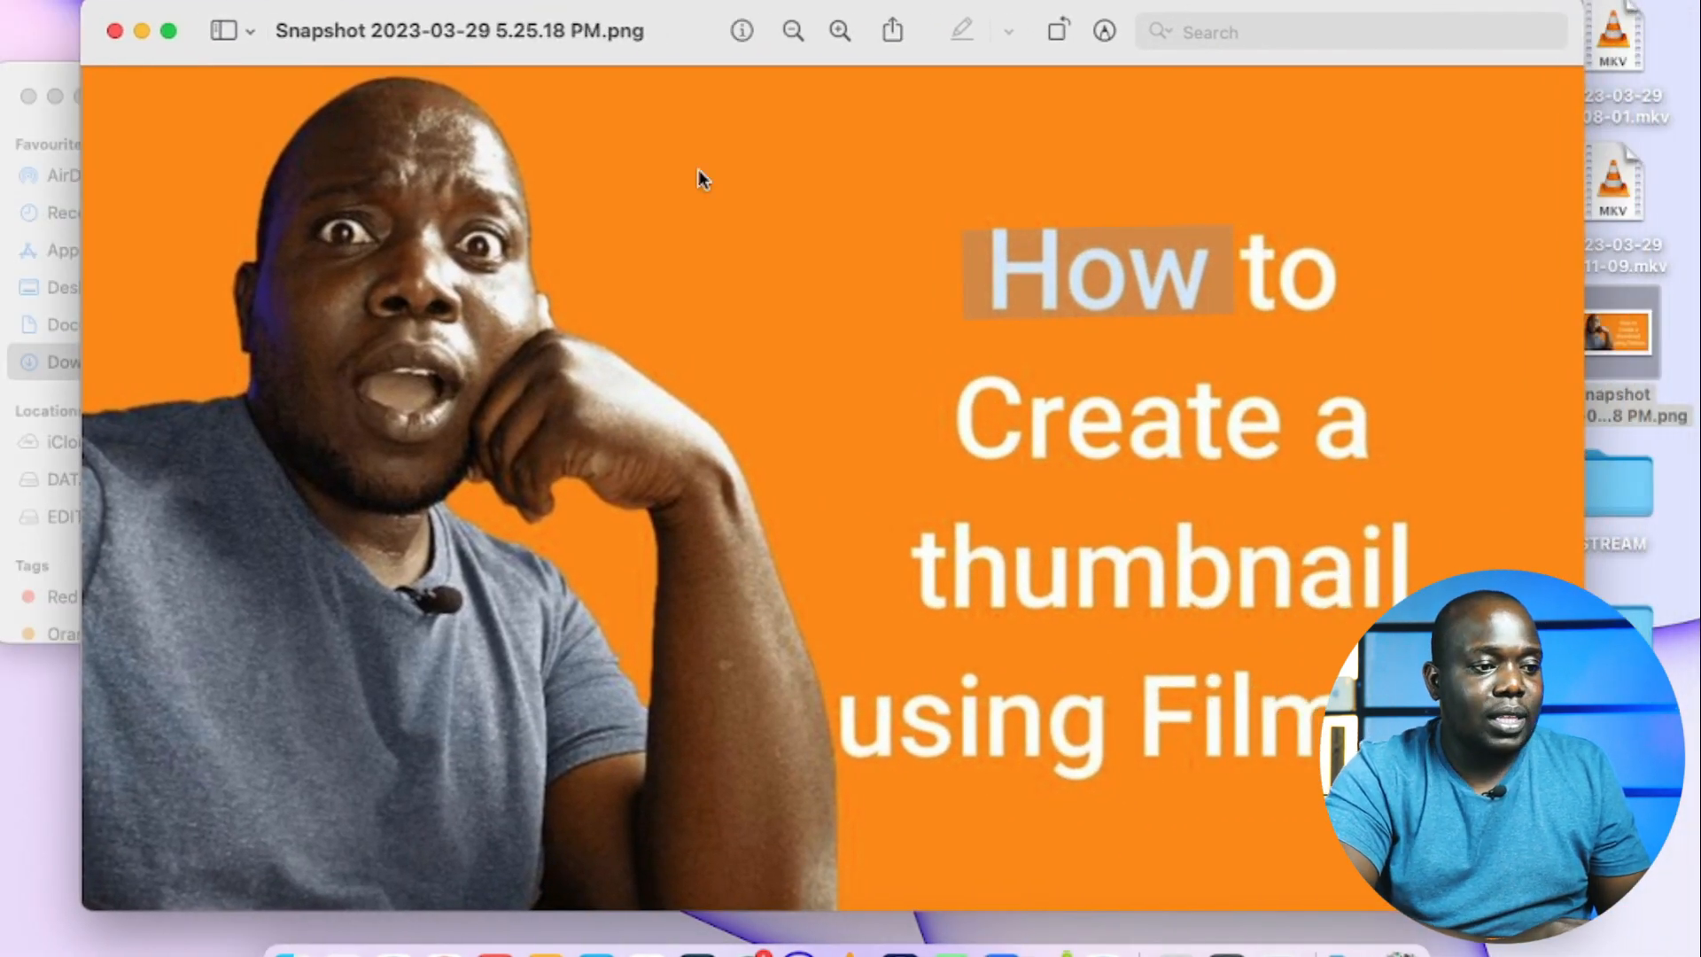
pyautogui.click(693, 230)
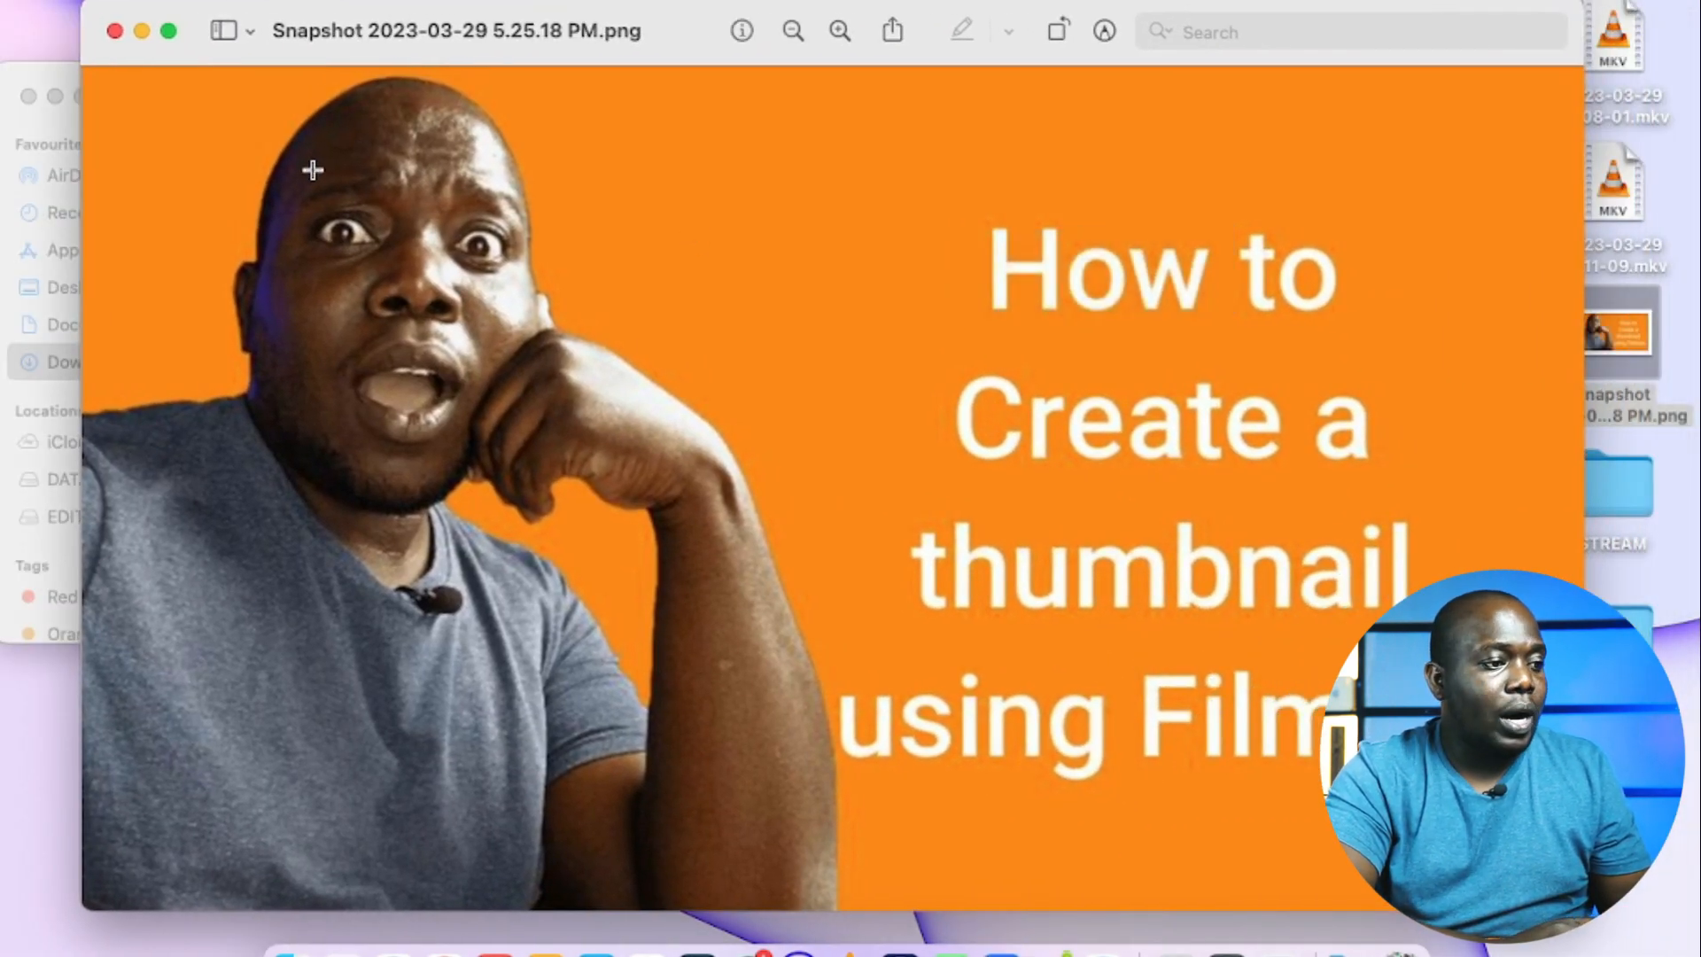
pyautogui.click(114, 31)
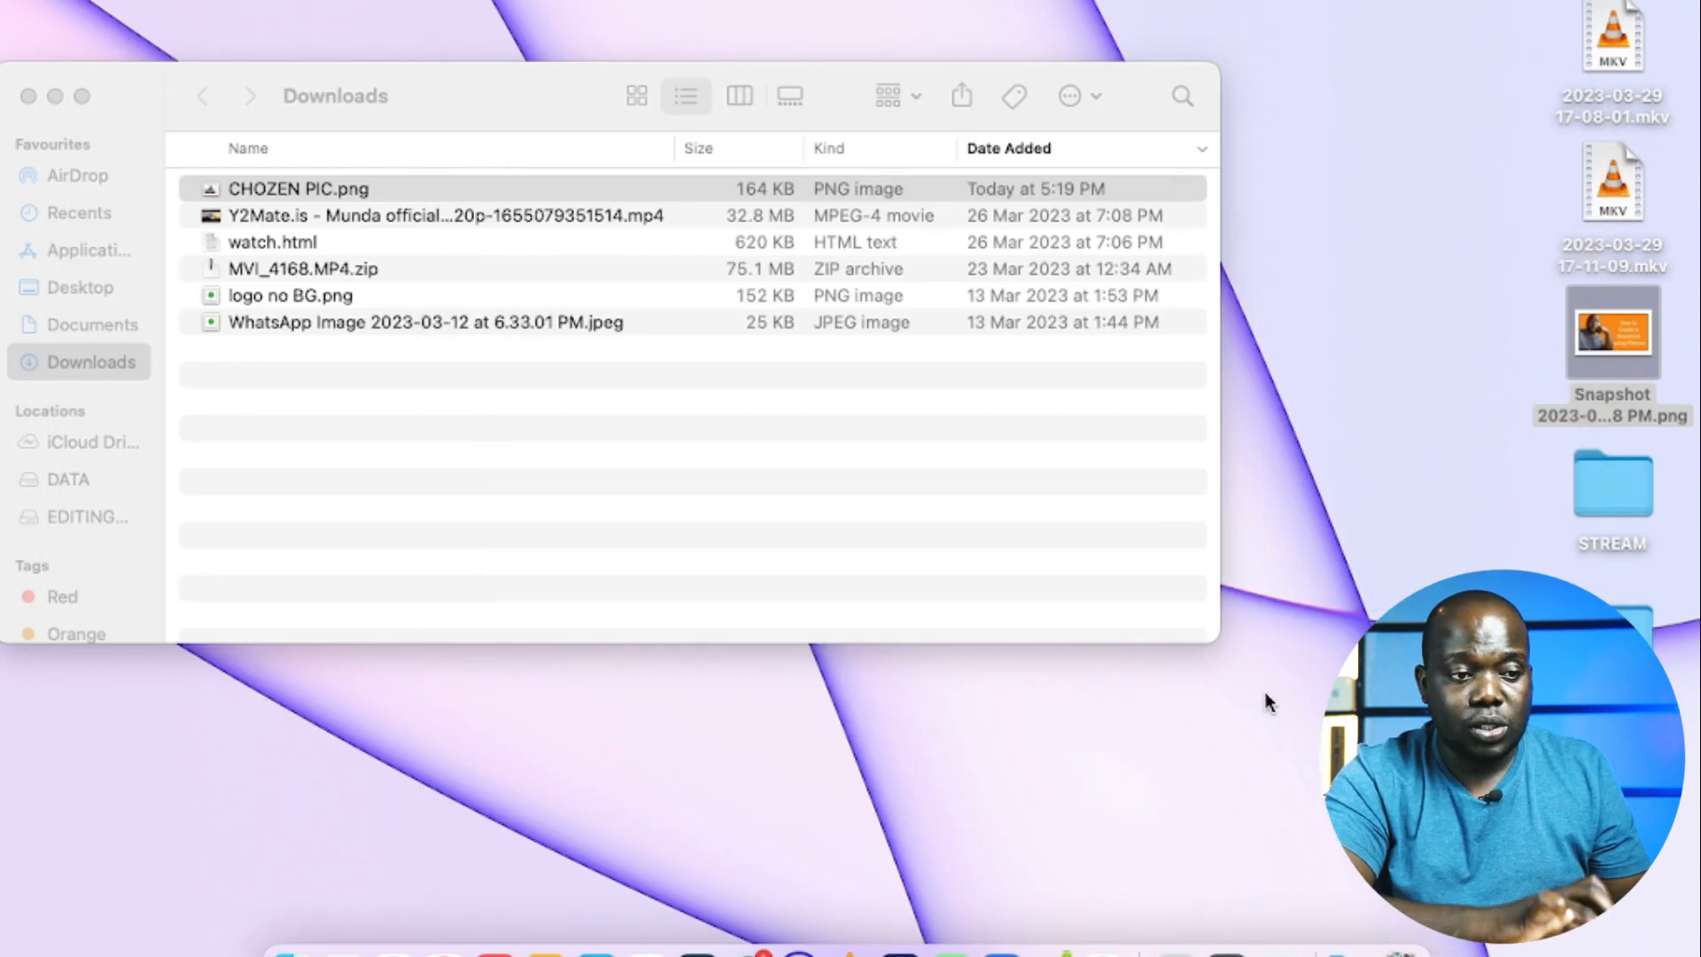